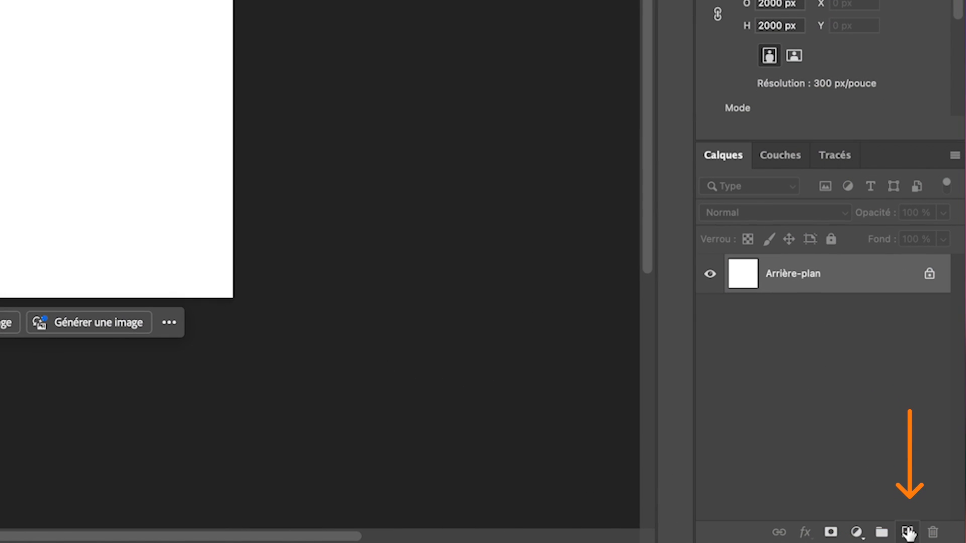
- Create a new layer above the background and rename it "Cal exemple"
{"action": "left_click", "coordinate": [908, 532]}
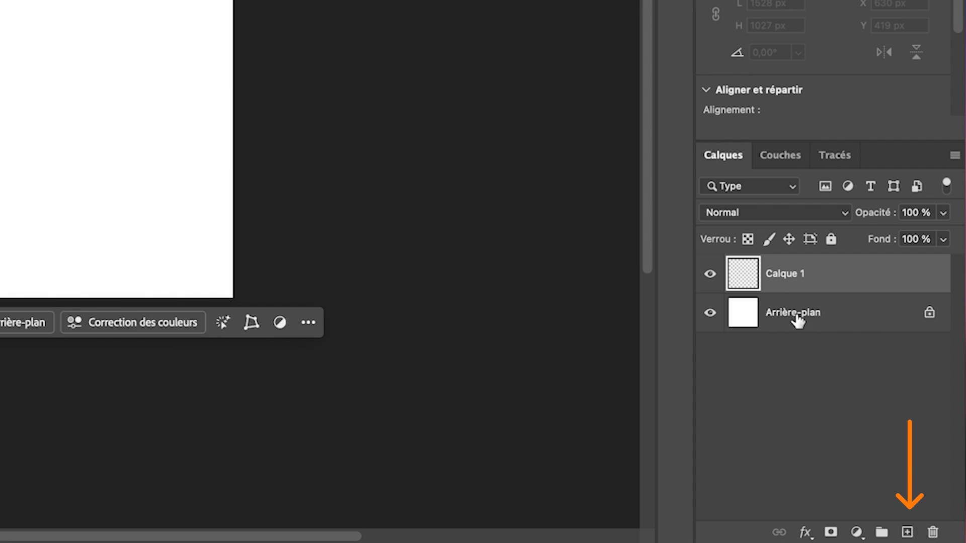
{"action": "double_click", "coordinate": [784, 275]}
{"action": "type", "text": "Cal"}
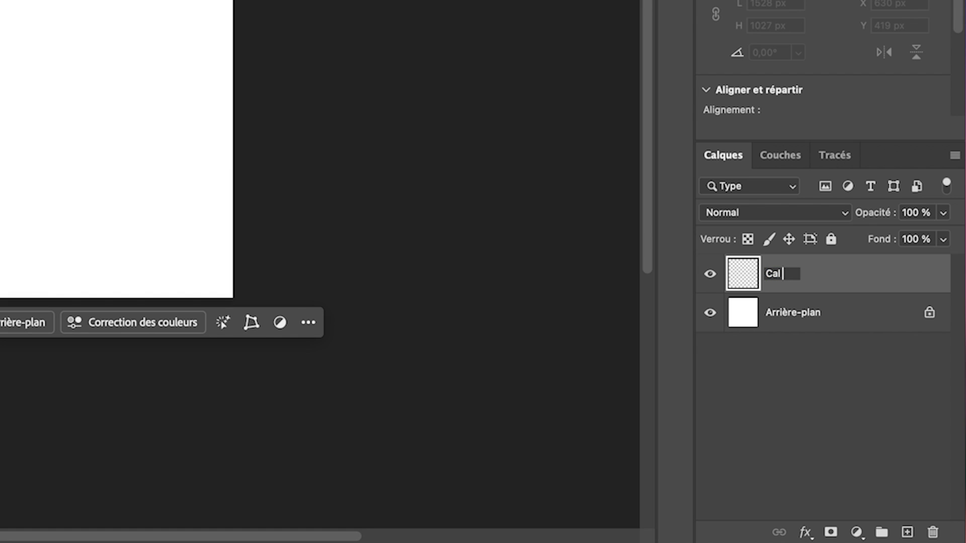
{"action": "type", "text": " exemple"}
{"action": "key", "text": "Return"}
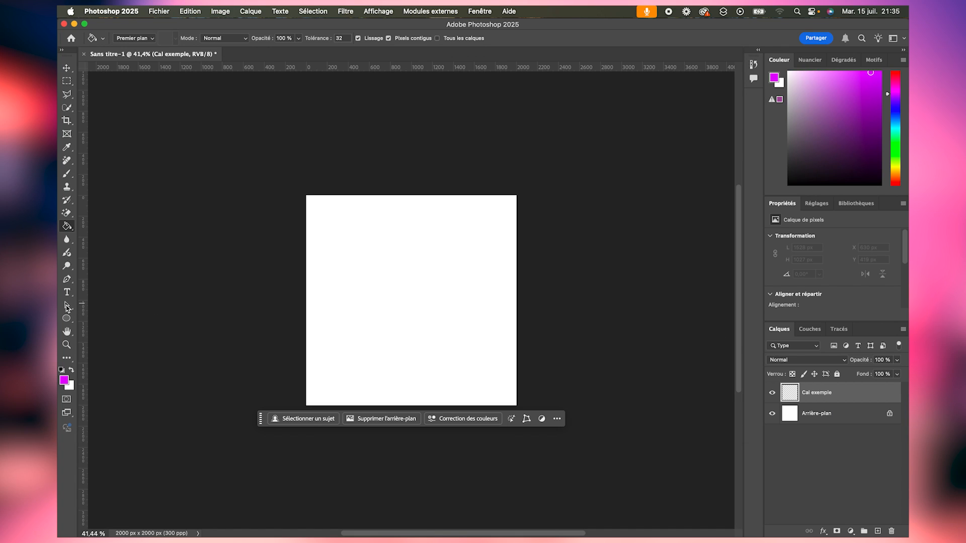
- Outline a right-pointing triangular selection about 918 × 1282 px on the canvas with the Polygonal Lasso
{"action": "left_click", "coordinate": [66, 96]}
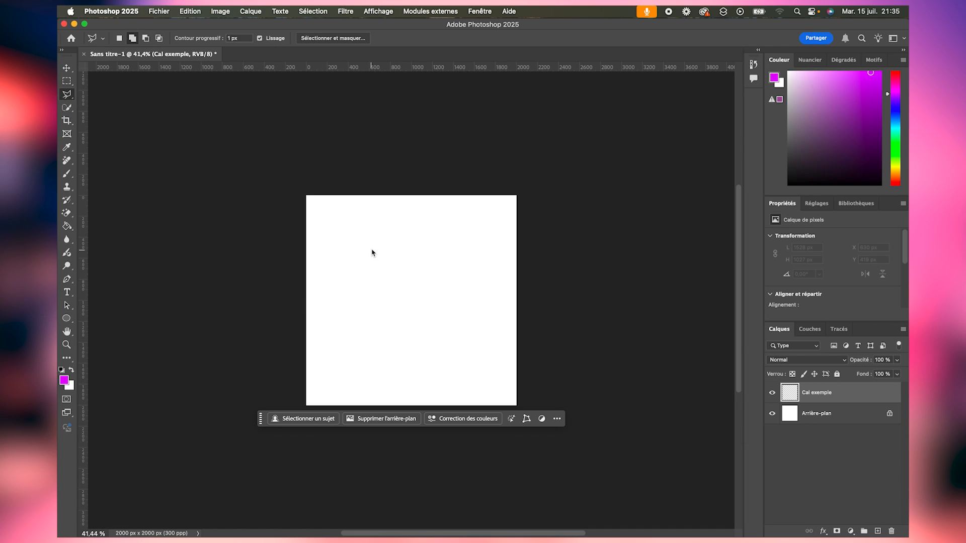
{"action": "left_click", "coordinate": [383, 242]}
{"action": "left_click", "coordinate": [380, 376]}
{"action": "left_click", "coordinate": [476, 305]}
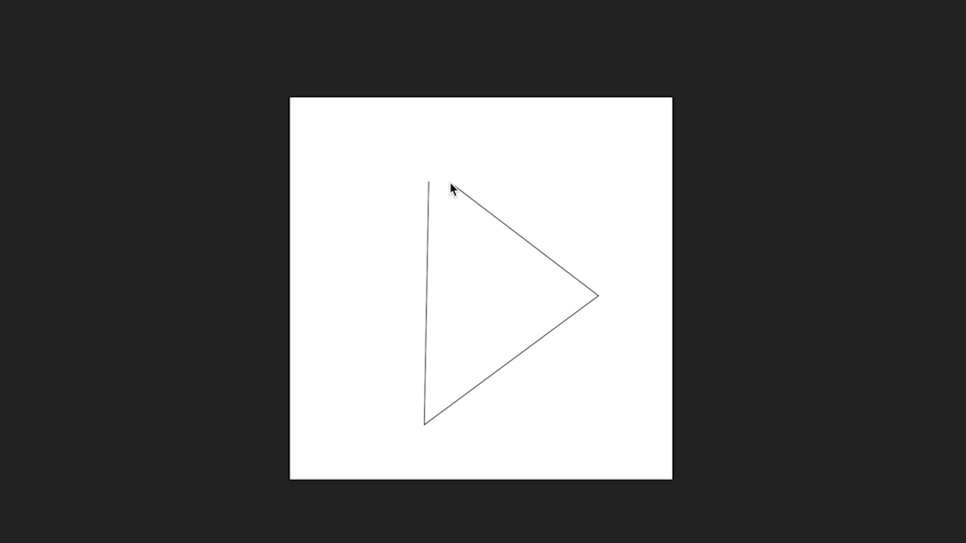
{"action": "left_click", "coordinate": [429, 182]}
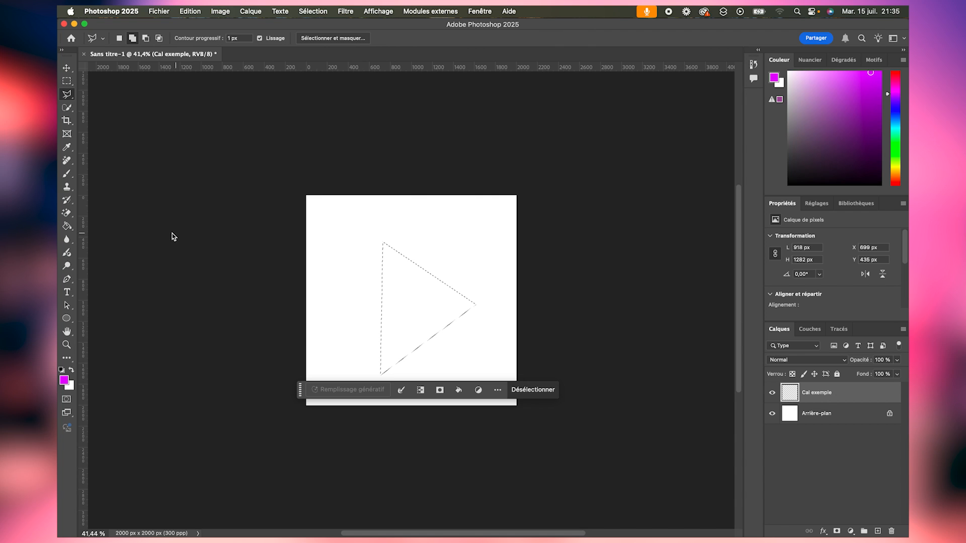
- Fill the triangular selection with dark blue using the Paint Bucket and deselect it
{"action": "left_click", "coordinate": [67, 226]}
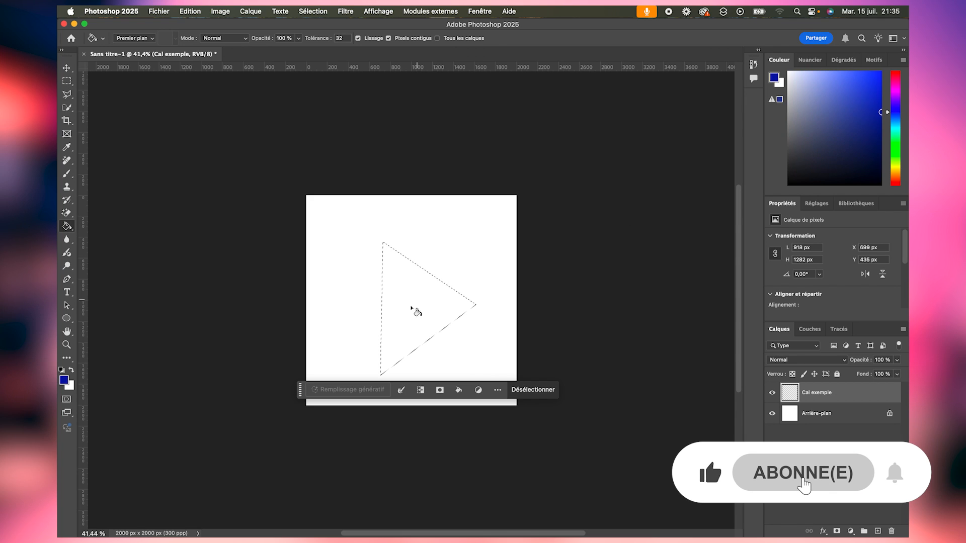
{"action": "left_click", "coordinate": [414, 320]}
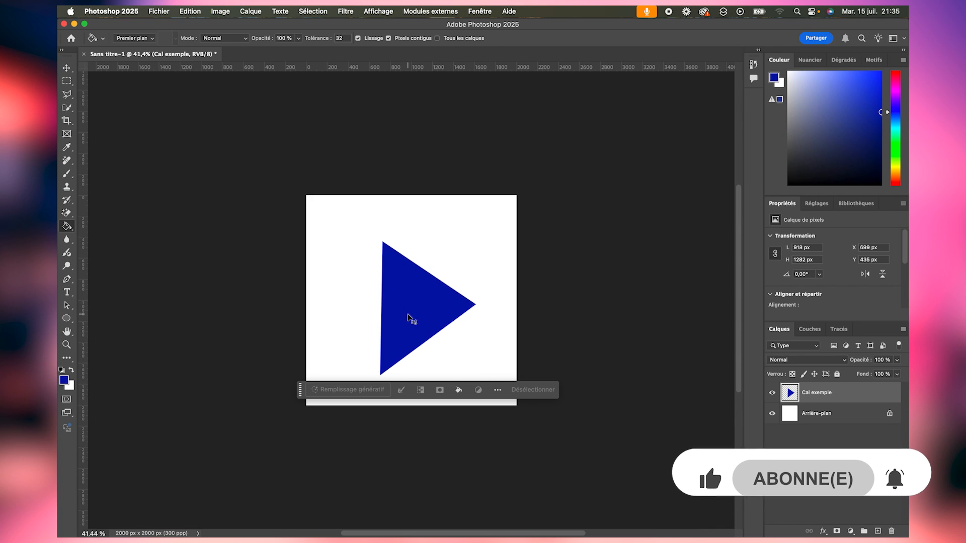
{"action": "key", "text": "ctrl+d"}
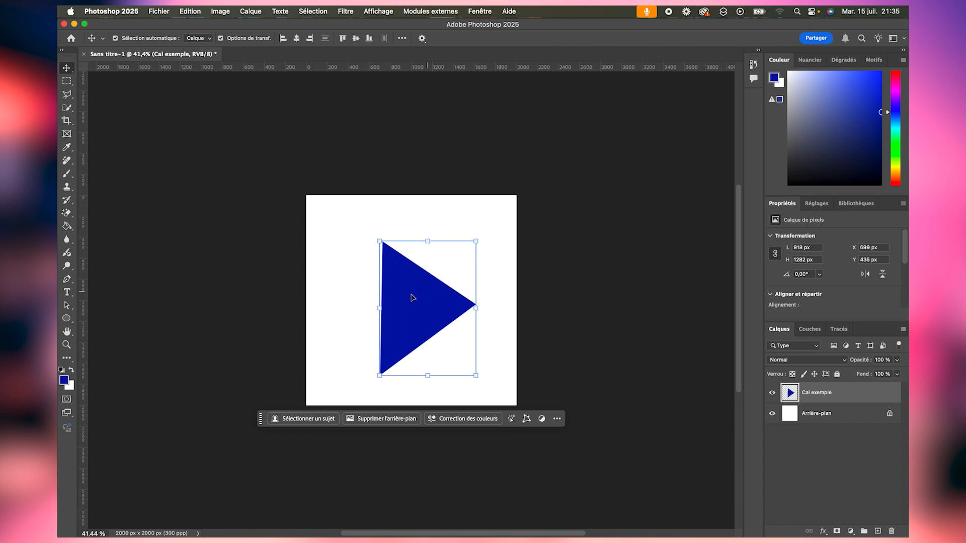
- Move the triangle up and right to about X 852 px, Y 288 px, and duplicate it 918 px to the left on its own layer
{"action": "left_click_drag", "start_coordinate": [130, 212], "coordinate": [173, 191]}
{"action": "left_click_drag", "start_coordinate": [435, 284], "coordinate": [429, 280]}
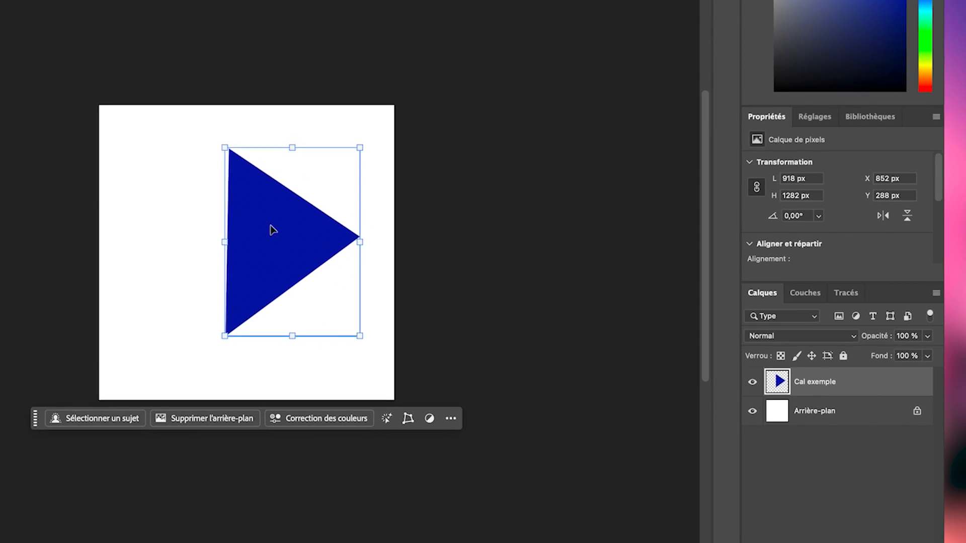
{"action": "key", "text": "super+j"}
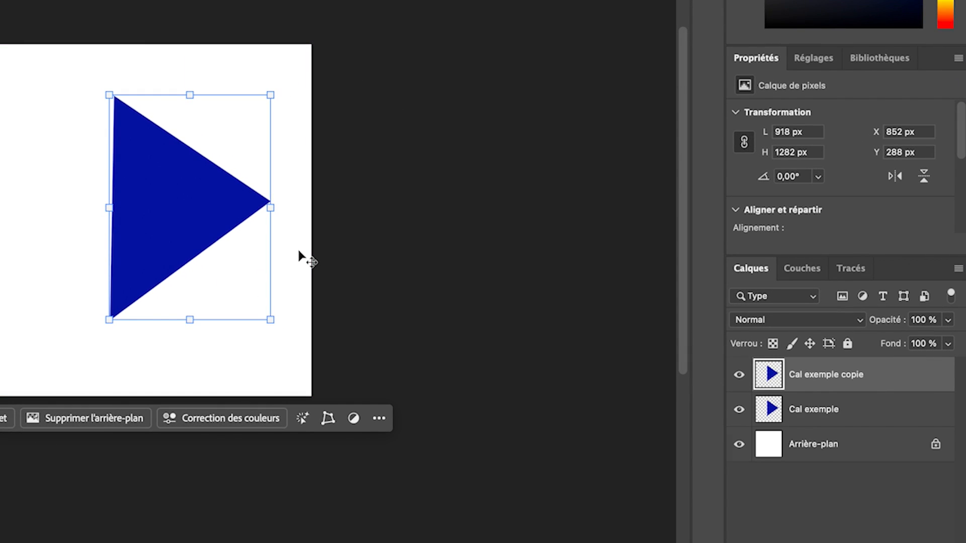
{"action": "left_click_drag", "start_coordinate": [242, 183], "coordinate": [14, 207]}
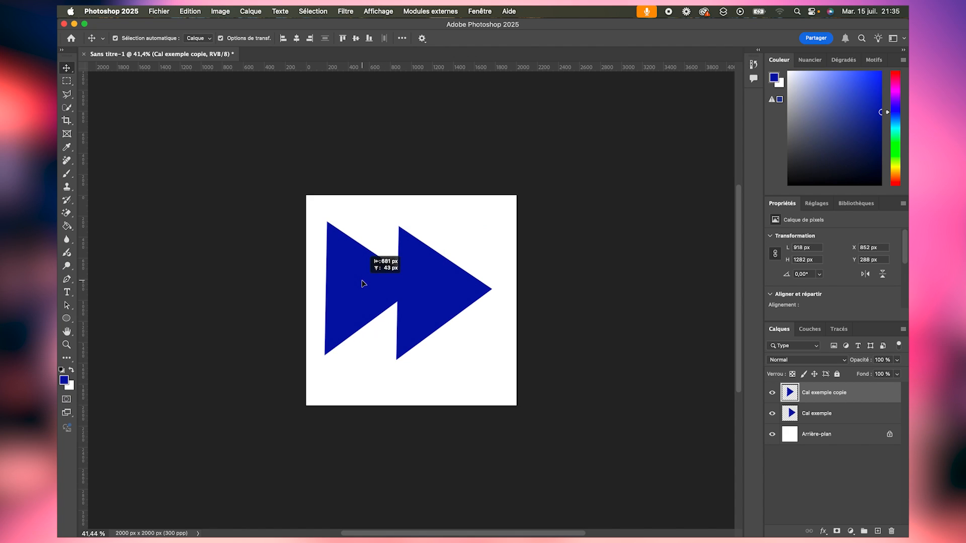
{"action": "left_click_drag", "start_coordinate": [341, 293], "coordinate": [341, 291]}
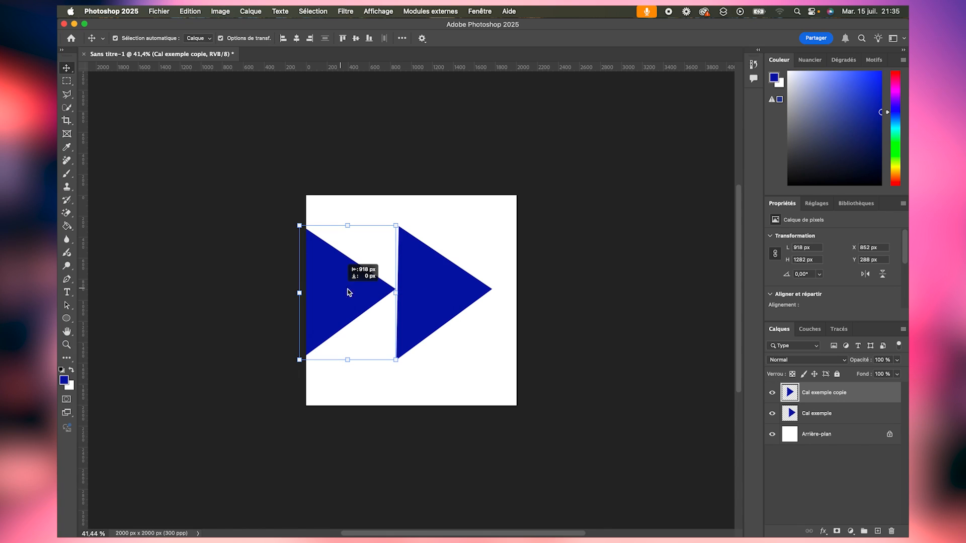
- Scale both triangle layers down together to about 596 × 832 px each, move them inside the canvas and deselect
{"action": "left_click", "coordinate": [459, 295], "text": "shift"}
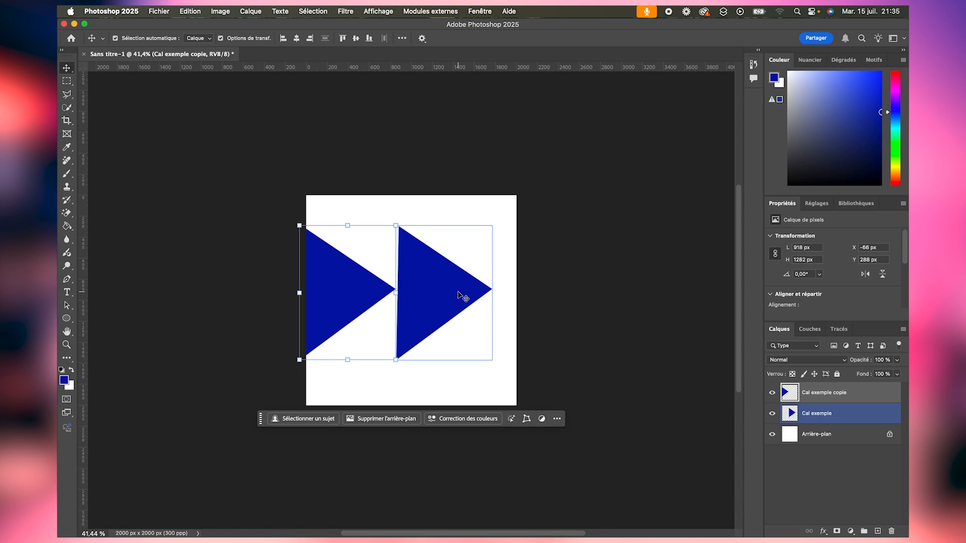
{"action": "left_click", "coordinate": [856, 414], "text": "shift"}
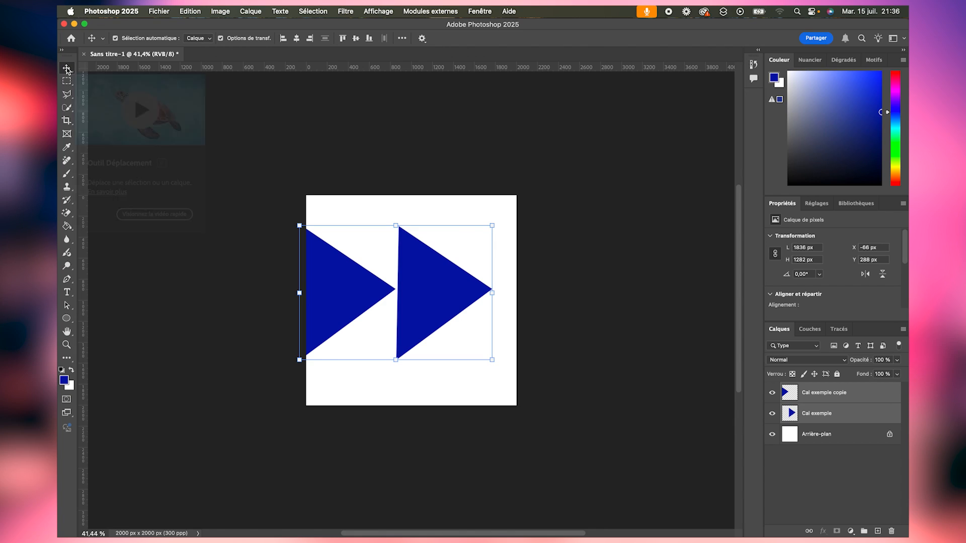
{"action": "left_click_drag", "start_coordinate": [490, 220], "coordinate": [424, 273]}
{"action": "left_click_drag", "start_coordinate": [368, 309], "coordinate": [437, 293]}
{"action": "key", "text": "Return"}
{"action": "left_click", "coordinate": [629, 227]}
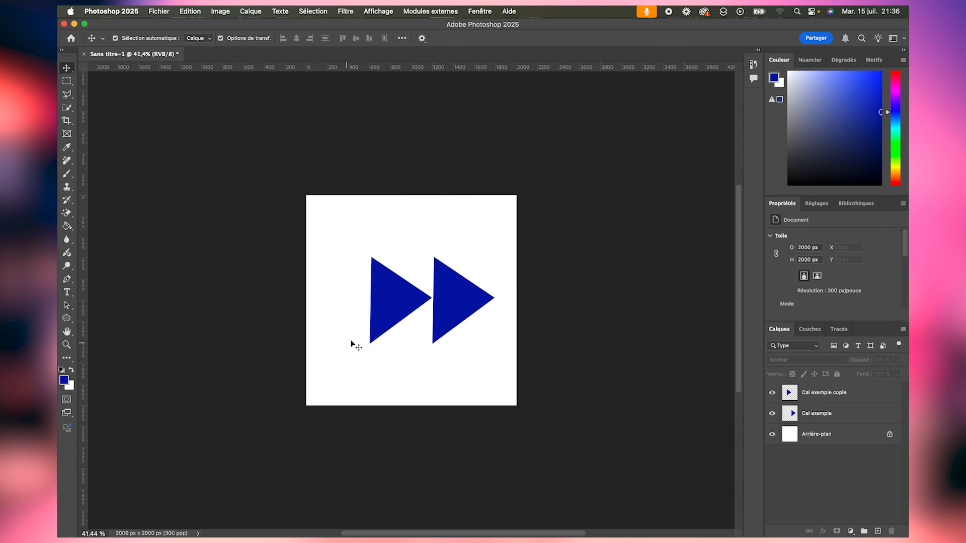
- Examine which triangle on the canvas belongs to the "Cal exemple" layer and which to "Cal exemple copie"
{"action": "left_click", "coordinate": [402, 302]}
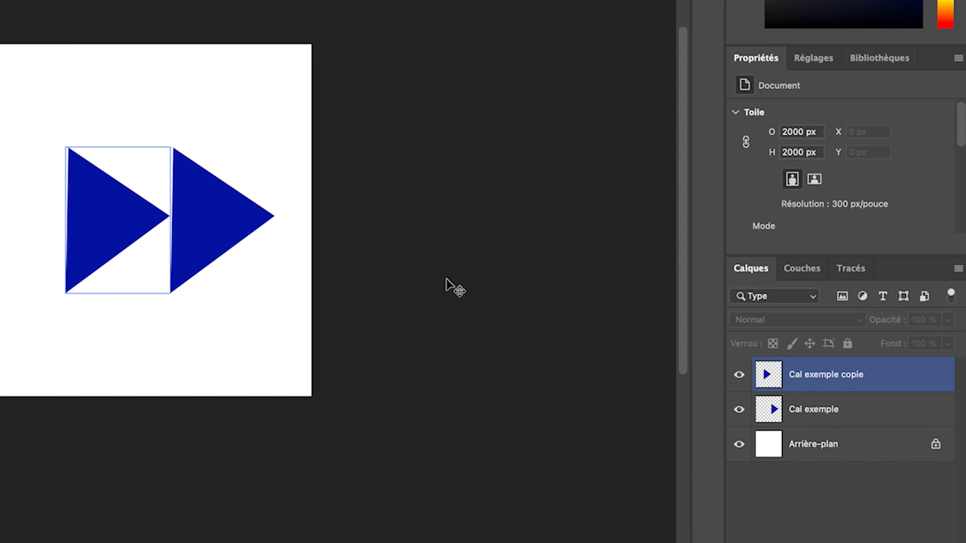
{"action": "left_click", "coordinate": [456, 287]}
{"action": "left_click", "coordinate": [835, 385]}
{"action": "left_click", "coordinate": [831, 417]}
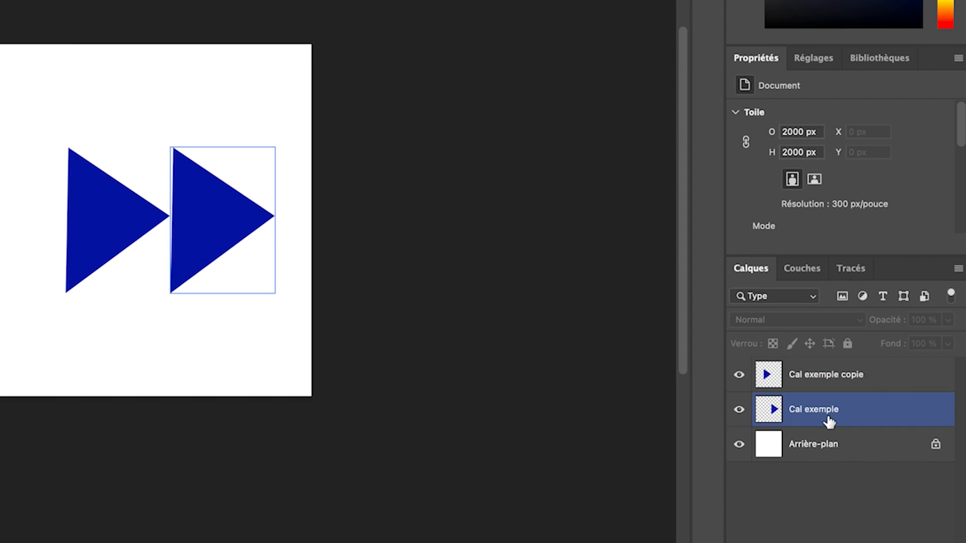
{"action": "left_click", "coordinate": [803, 386]}
{"action": "left_click", "coordinate": [793, 413]}
{"action": "left_click", "coordinate": [836, 384]}
{"action": "left_click", "coordinate": [527, 360]}
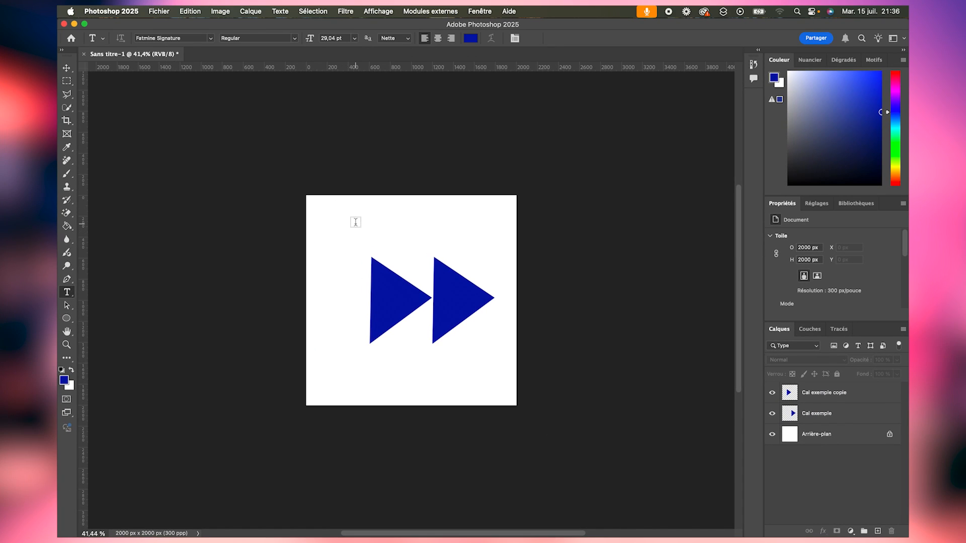
- Add the text "Salut" above the triangles in Arial Black at about 86.91 pt
{"action": "left_click", "coordinate": [356, 221]}
{"action": "type", "text": "G"}
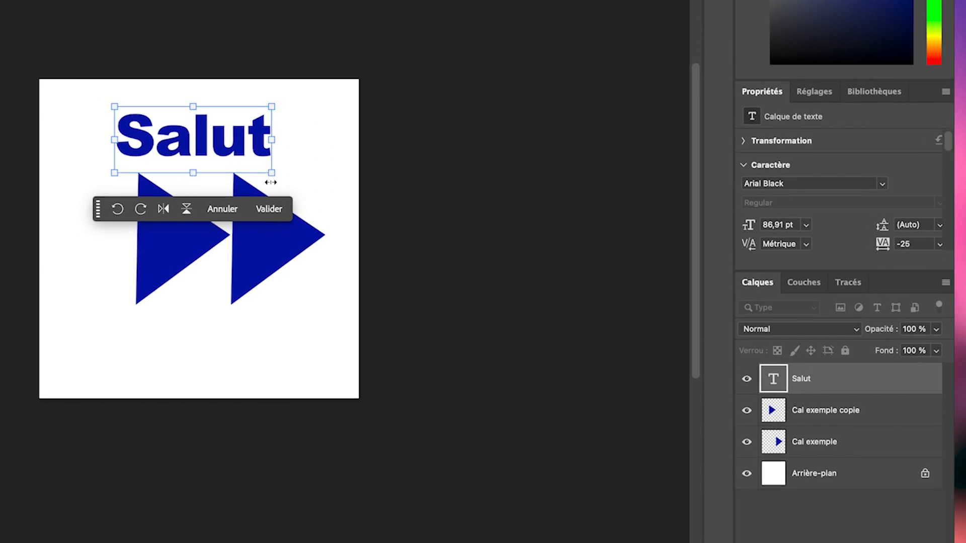
{"action": "left_click", "coordinate": [617, 398]}
- Select the "Salut" text and the triangle layers individually and shift them lower on the canvas, spreading the triangles apart
{"action": "left_click", "coordinate": [838, 376]}
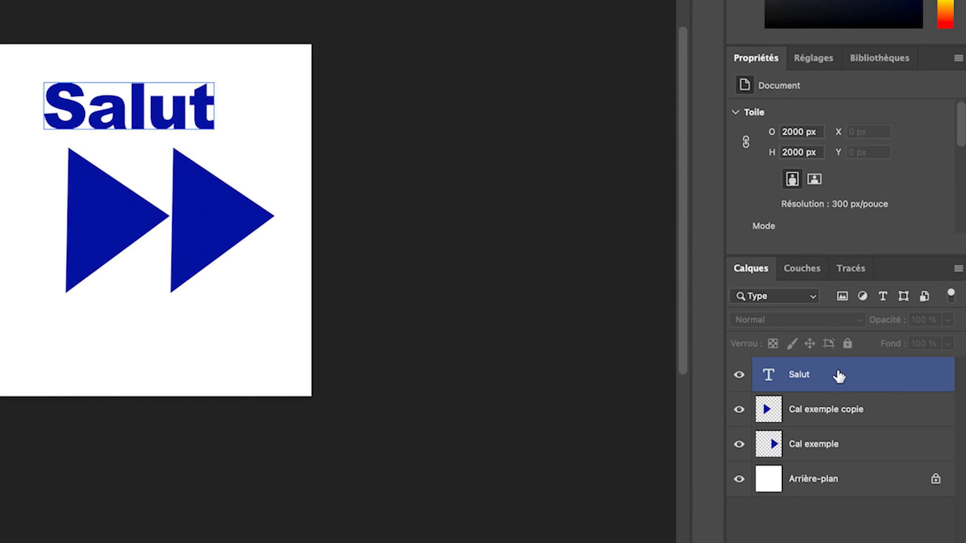
{"action": "left_click", "coordinate": [800, 382]}
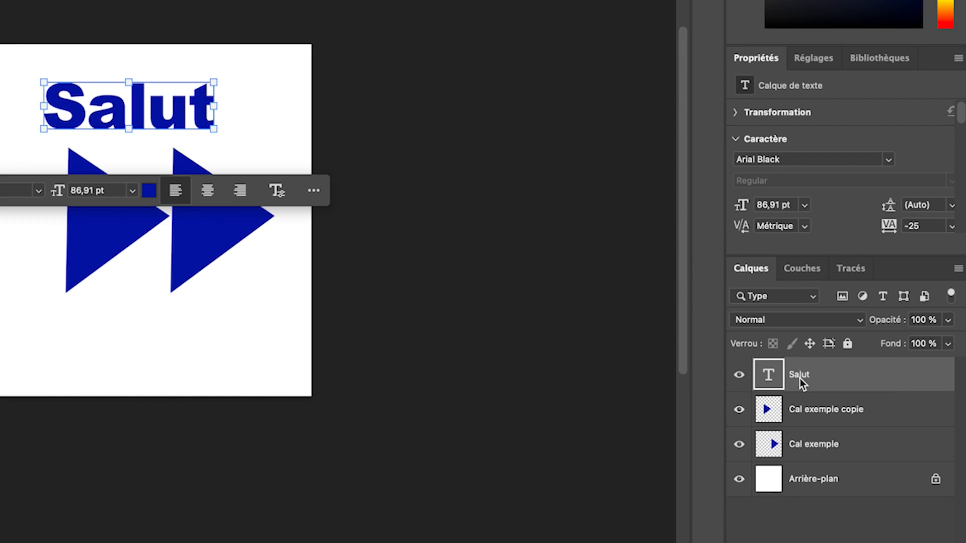
{"action": "left_click", "coordinate": [881, 410]}
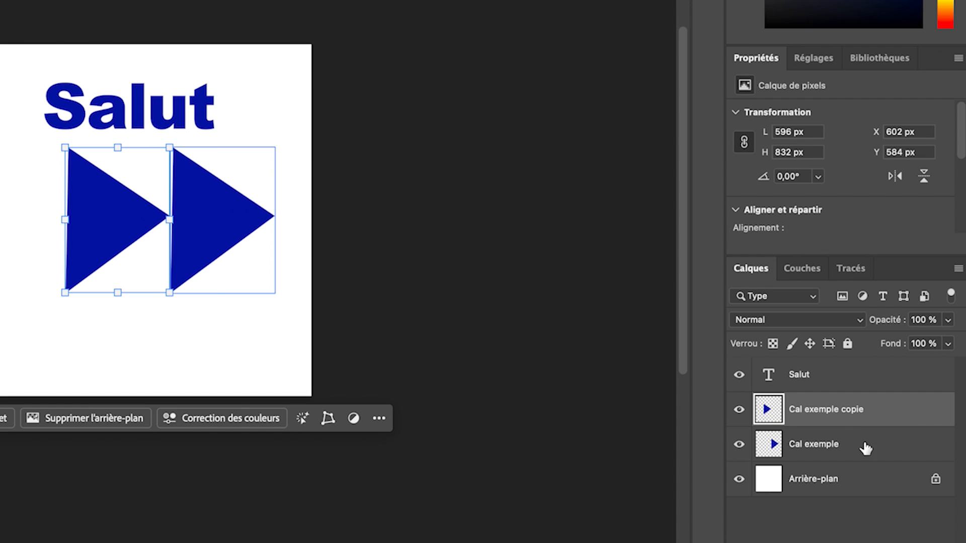
{"action": "left_click", "coordinate": [865, 448]}
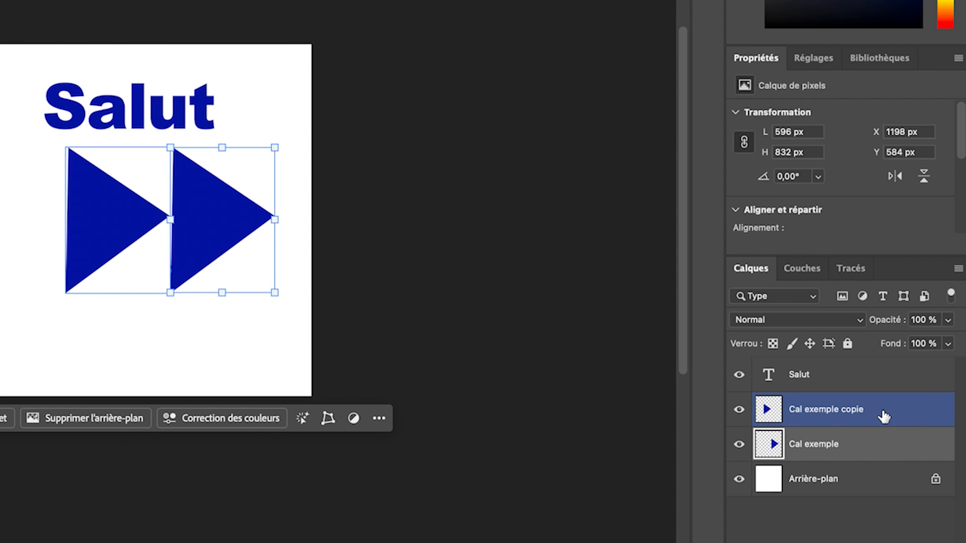
{"action": "left_click", "coordinate": [832, 380]}
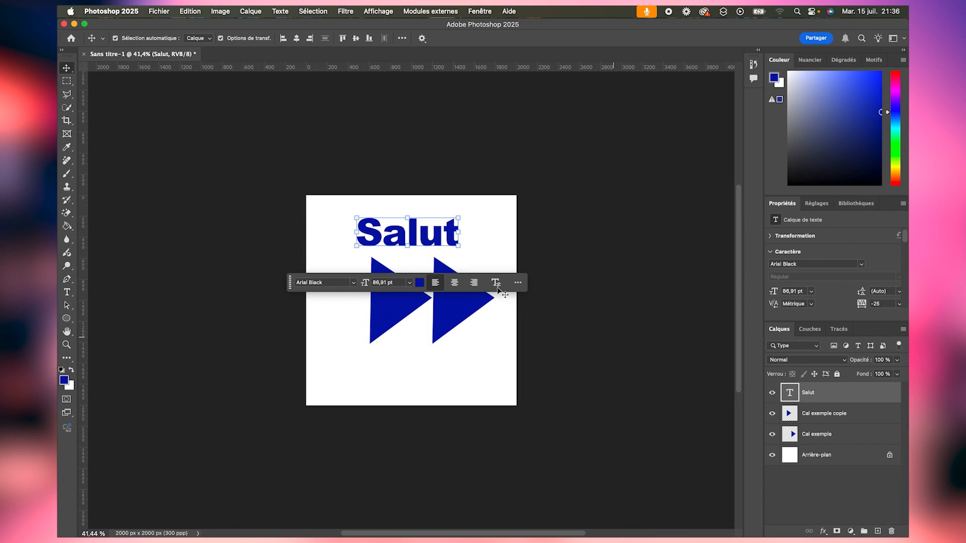
{"action": "left_click_drag", "start_coordinate": [384, 308], "coordinate": [358, 336]}
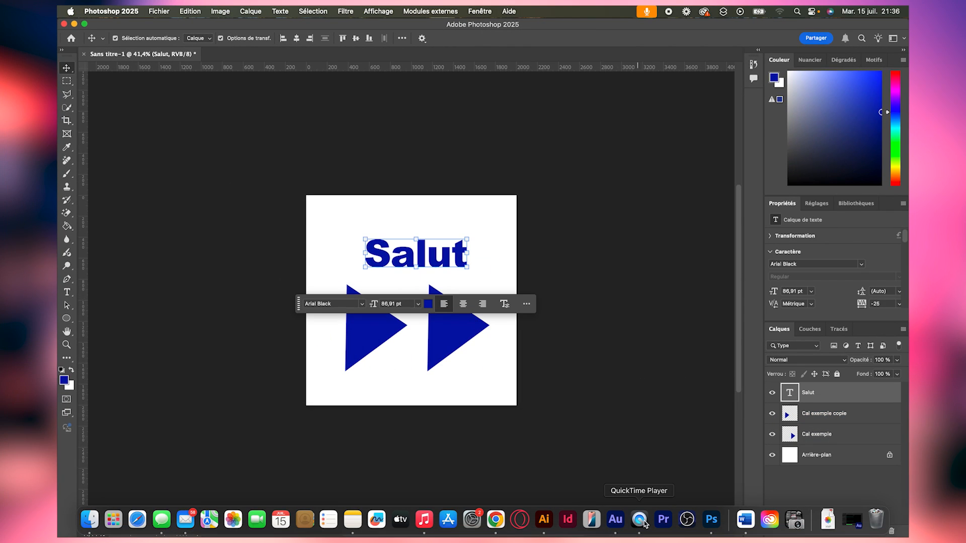
- Switch to Illustrator and place the text "Salut" in large letters on the empty artboard
{"action": "left_click", "coordinate": [548, 522]}
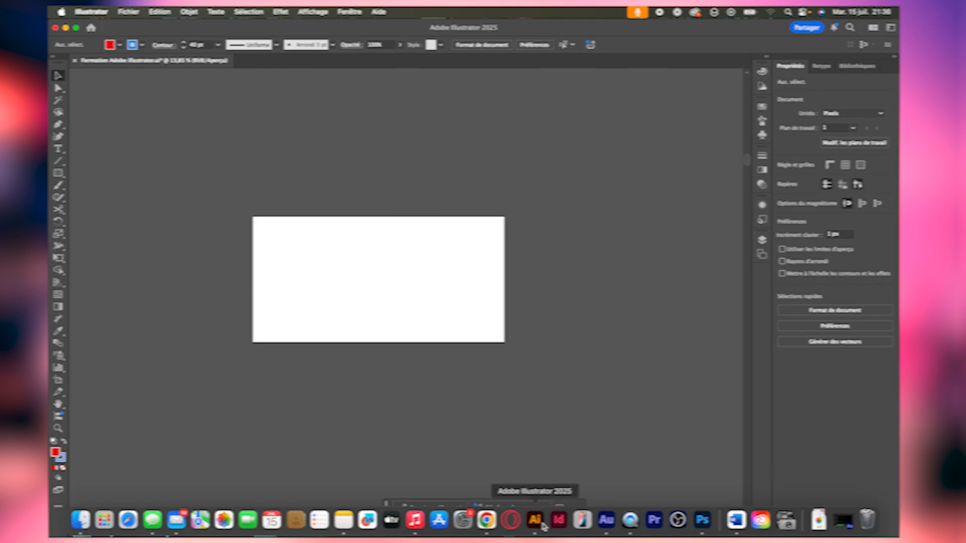
{"action": "key", "text": "z"}
{"action": "left_click_drag", "start_coordinate": [364, 255], "coordinate": [459, 274]}
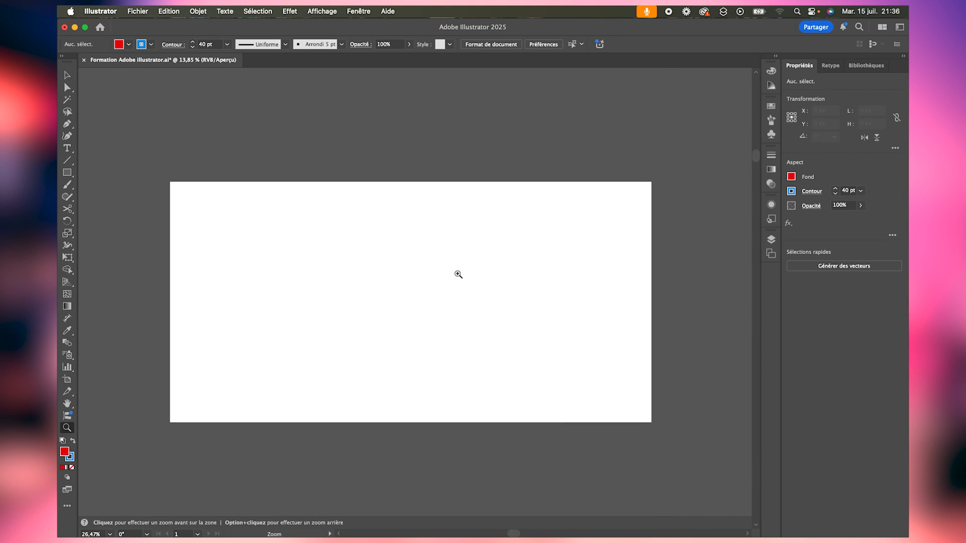
{"action": "left_click", "coordinate": [67, 148]}
{"action": "left_click", "coordinate": [320, 278]}
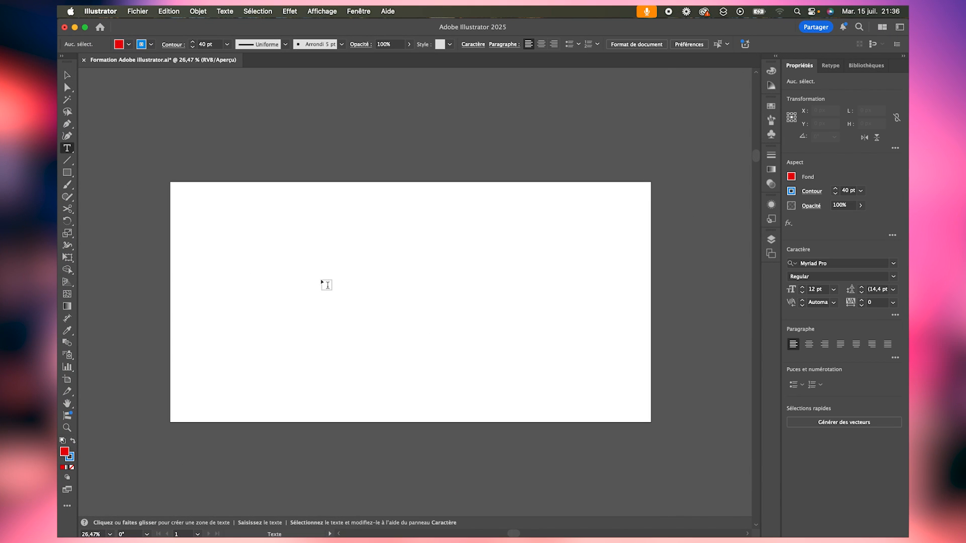
{"action": "type", "text": "Salut"}
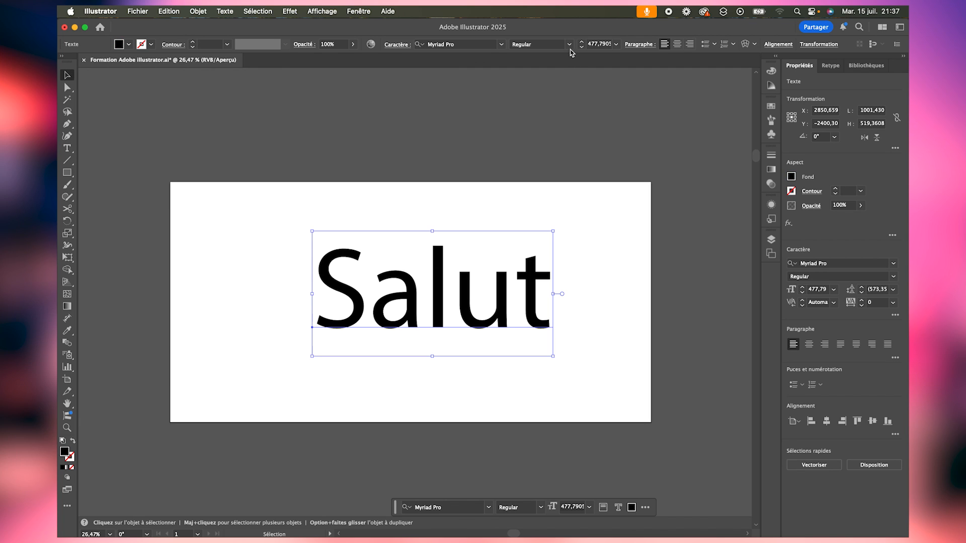
- Change the font of the "Salut" text to Quling
{"action": "left_click", "coordinate": [569, 44]}
{"action": "left_click", "coordinate": [534, 55]}
{"action": "left_click", "coordinate": [501, 44]}
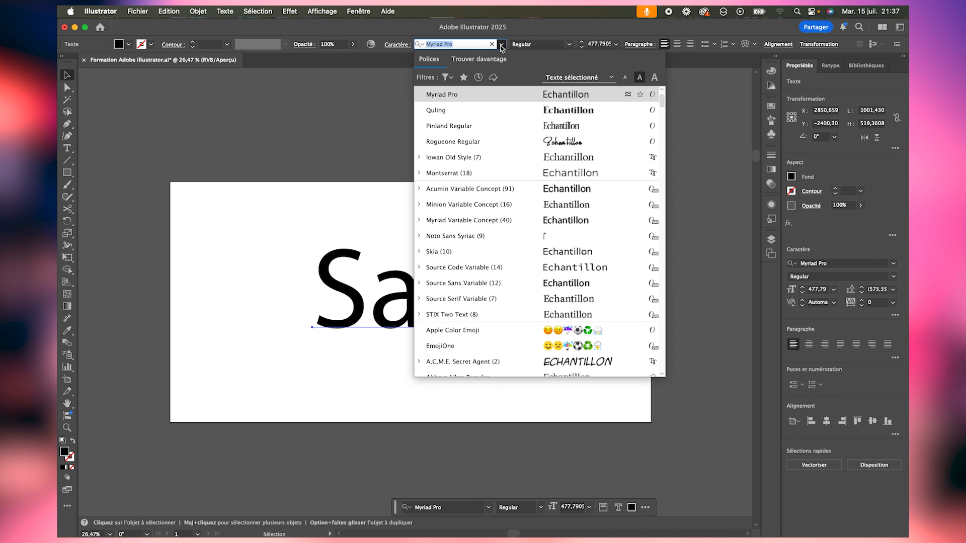
{"action": "left_click", "coordinate": [561, 110]}
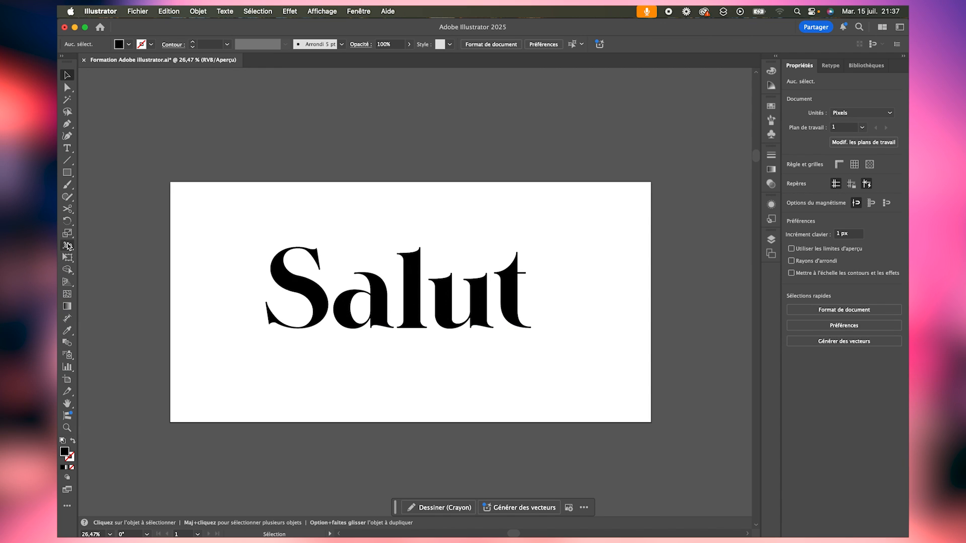
- Draw a square about 371 px wide near the artboard's upper-right corner and fill it with bright blue
{"action": "left_click", "coordinate": [66, 176]}
{"action": "left_click_drag", "start_coordinate": [546, 202], "coordinate": [607, 300]}
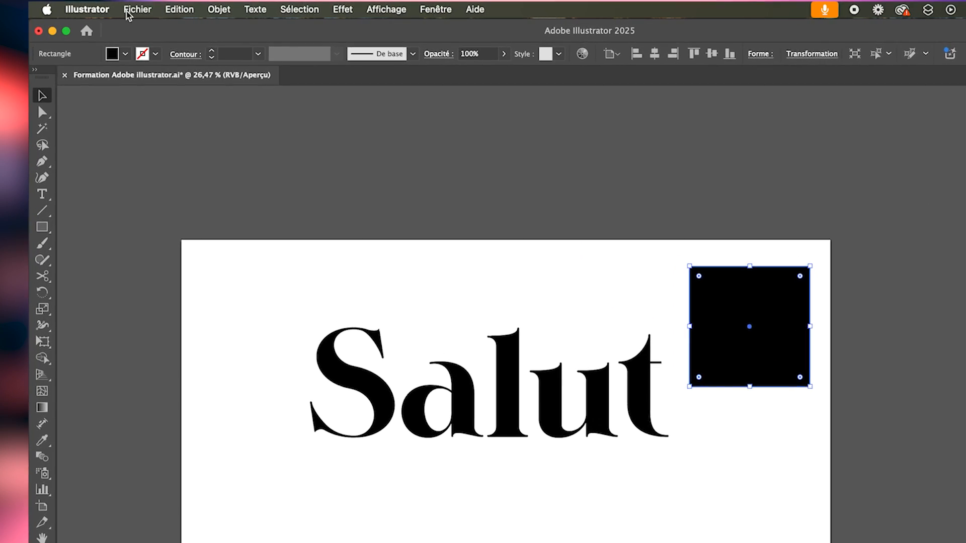
{"action": "left_click", "coordinate": [126, 53]}
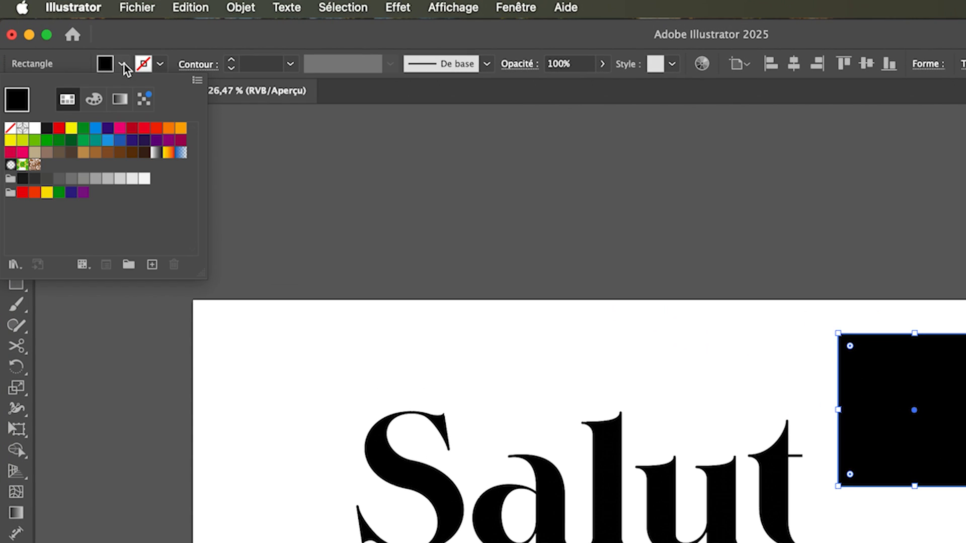
{"action": "left_click", "coordinate": [94, 129]}
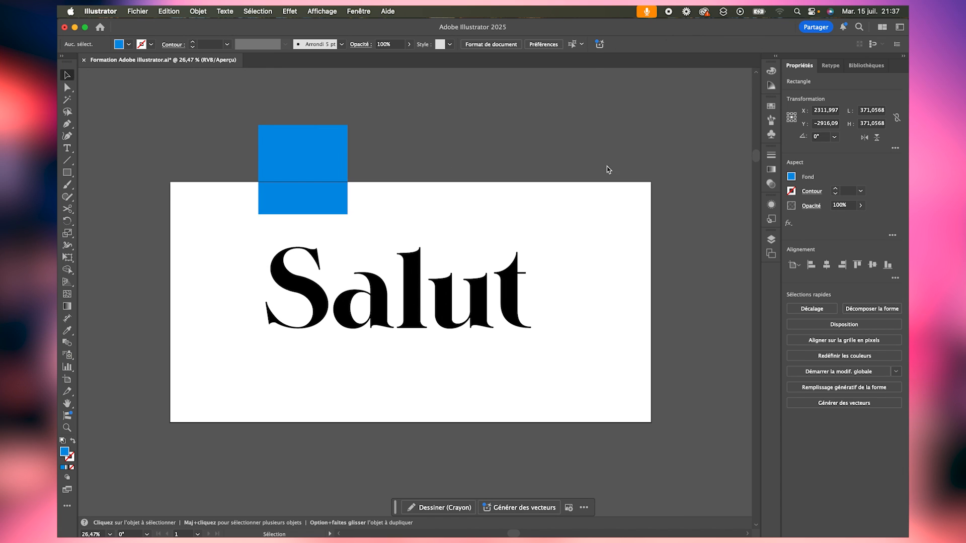
- Move the blue square over the artboard's upper edge above the word and place a duplicate to its right
{"action": "left_click_drag", "start_coordinate": [269, 145], "coordinate": [357, 159]}
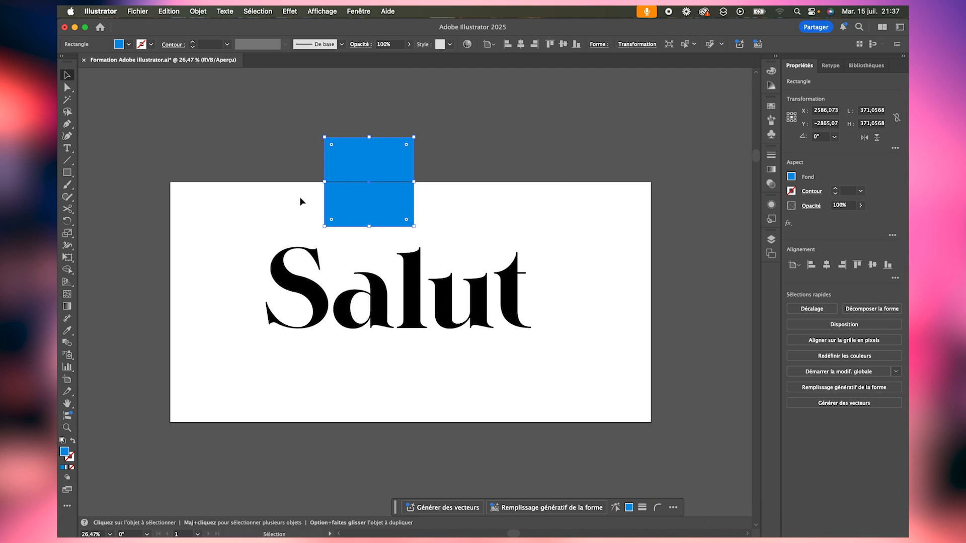
{"action": "key", "text": "alt"}
{"action": "left_click_drag", "start_coordinate": [368, 166], "coordinate": [506, 197]}
- Lower the "Salut" text on the artboard and reposition the two blue squares side by side above it
{"action": "left_click_drag", "start_coordinate": [382, 170], "coordinate": [361, 203]}
{"action": "left_click_drag", "start_coordinate": [396, 282], "coordinate": [408, 355]}
{"action": "left_click_drag", "start_coordinate": [462, 232], "coordinate": [438, 265]}
{"action": "left_click_drag", "start_coordinate": [358, 198], "coordinate": [340, 219]}
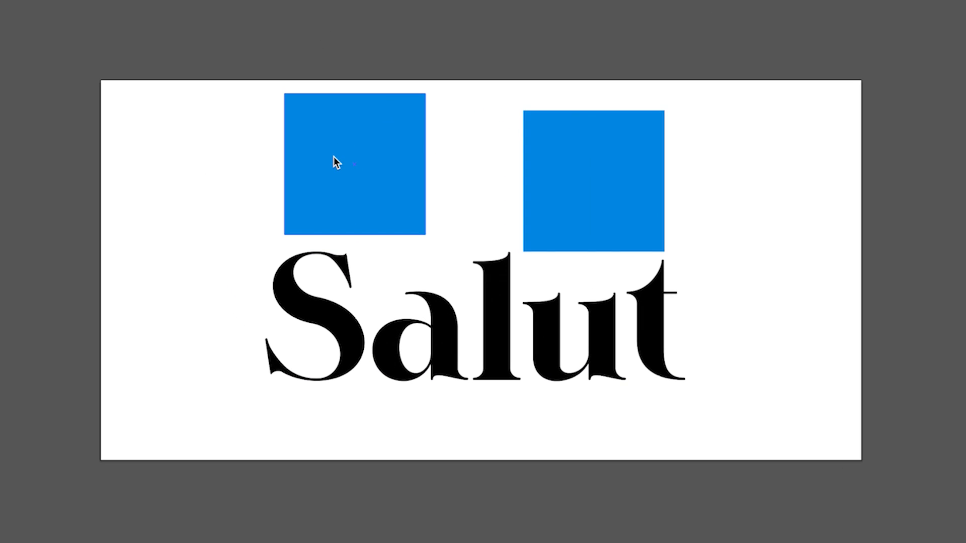
- Select the first blue square, the second blue square and the "Salut" text one at a time
{"action": "left_click", "coordinate": [334, 157]}
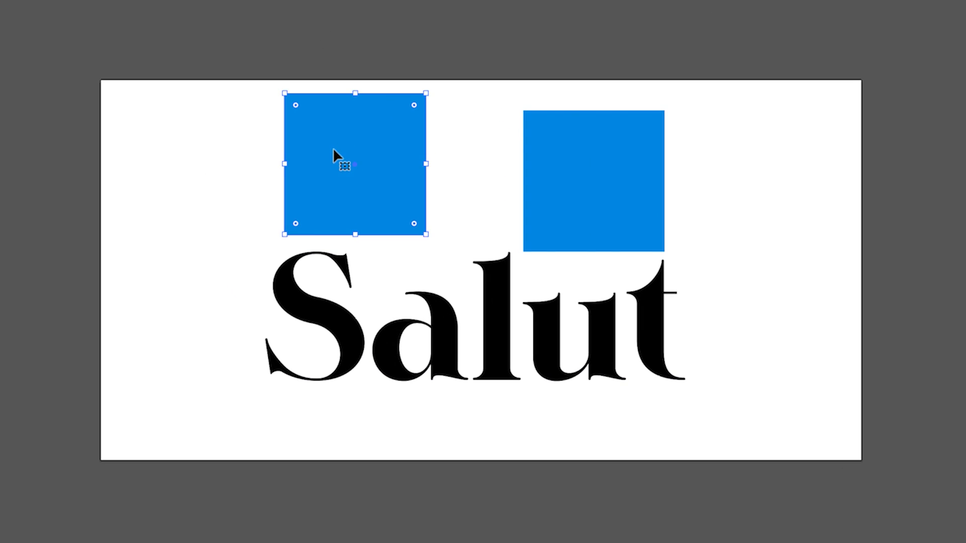
{"action": "left_click", "coordinate": [590, 184]}
{"action": "left_click", "coordinate": [539, 310]}
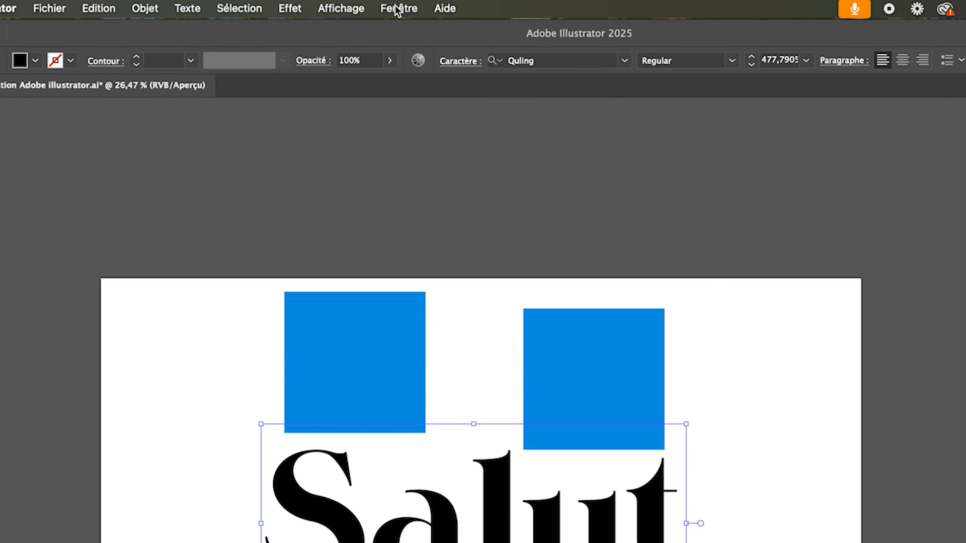
- Show the document's layers and expand Calque 1 to list the objects it contains
{"action": "left_click", "coordinate": [397, 8]}
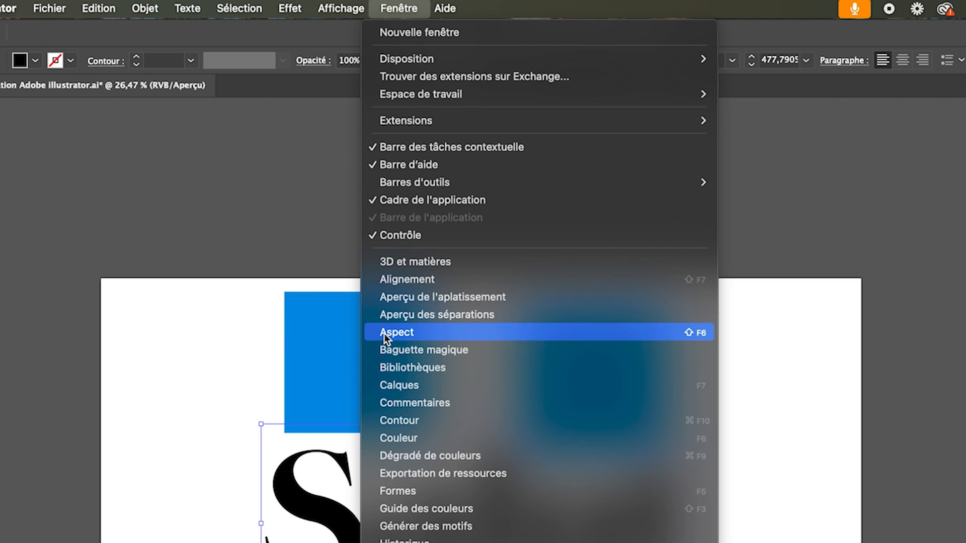
{"action": "left_click", "coordinate": [439, 390]}
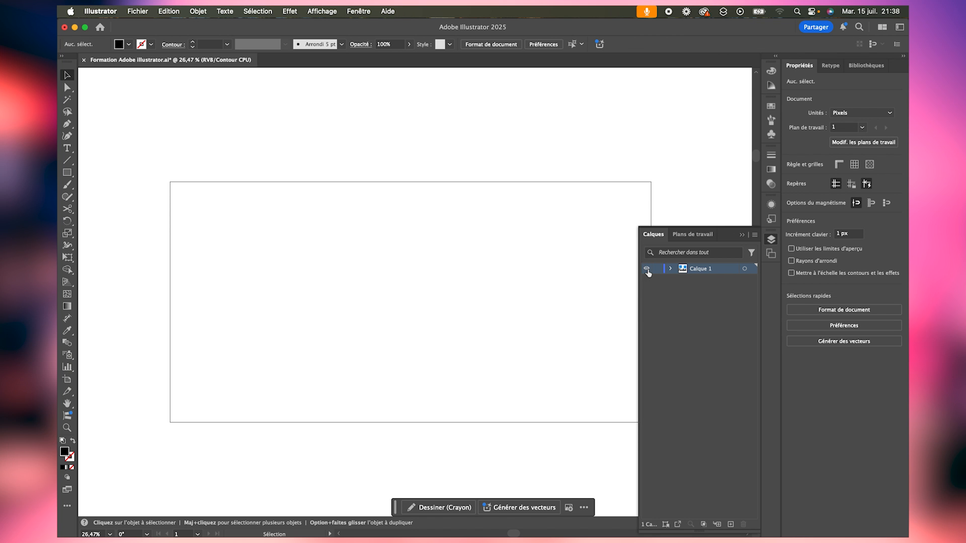
{"action": "left_click", "coordinate": [610, 134]}
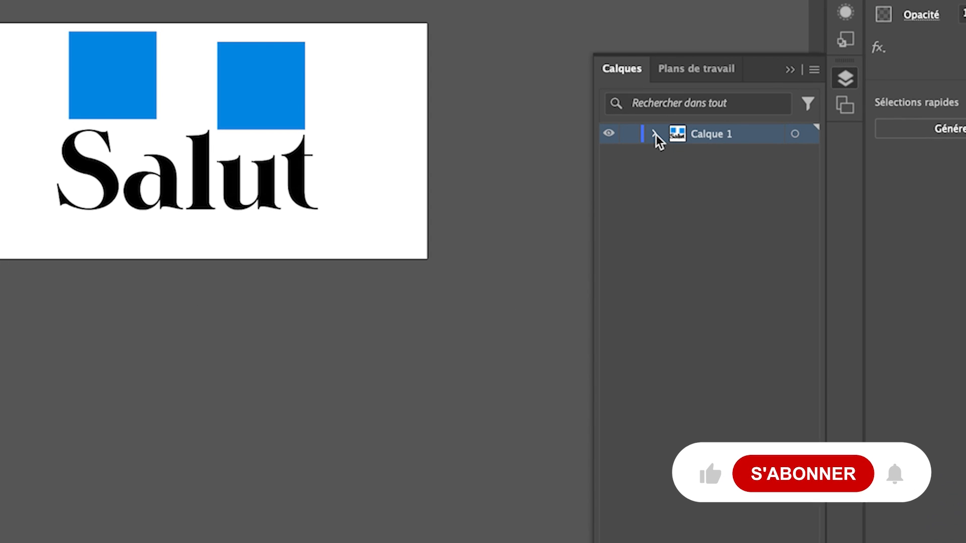
{"action": "left_click", "coordinate": [654, 134]}
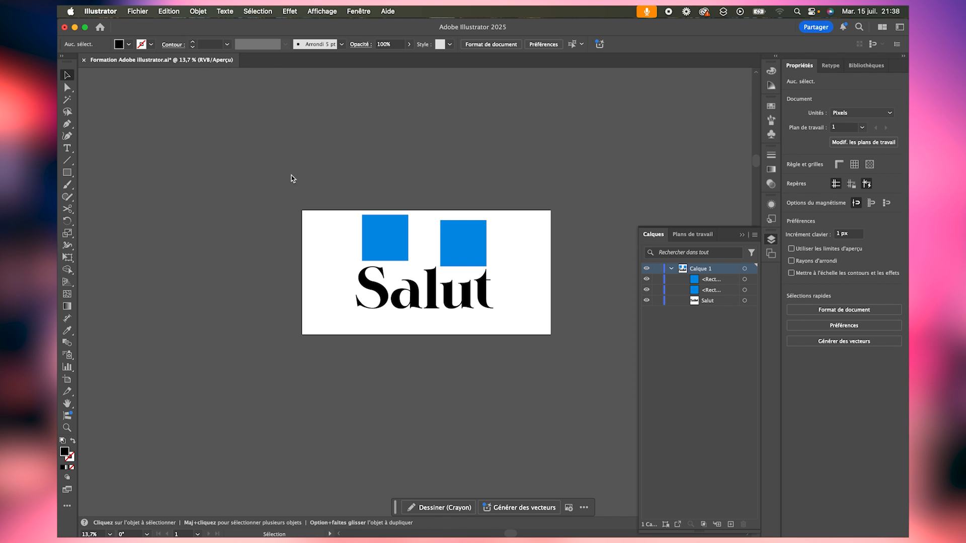
- Move the "Salut" text and both blue squares together up over the artboard's upper edge
{"action": "left_click_drag", "start_coordinate": [292, 179], "coordinate": [485, 354]}
{"action": "left_click_drag", "start_coordinate": [481, 258], "coordinate": [496, 179]}
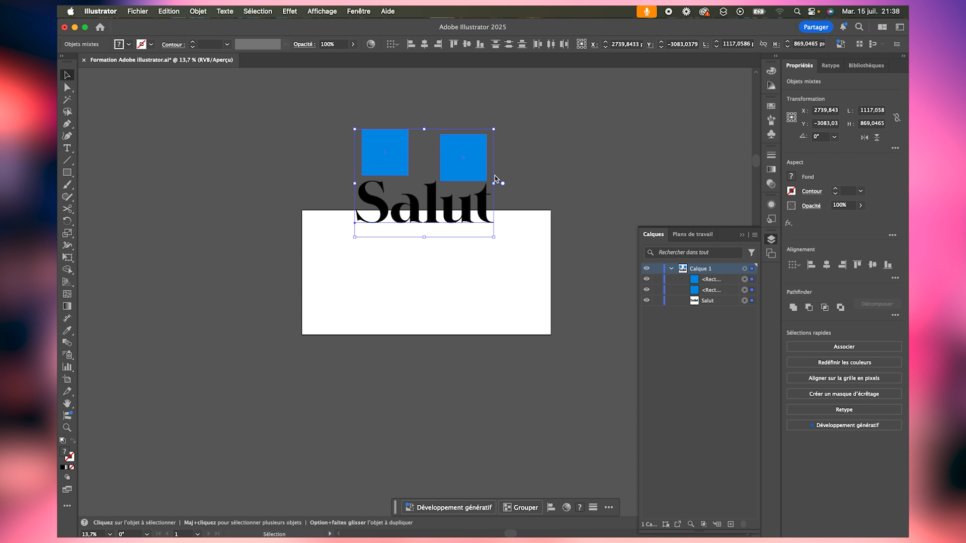
- Draw ten black rectangles of different sizes scattered on and around the artboard in Calque 1
{"action": "left_click", "coordinate": [67, 172]}
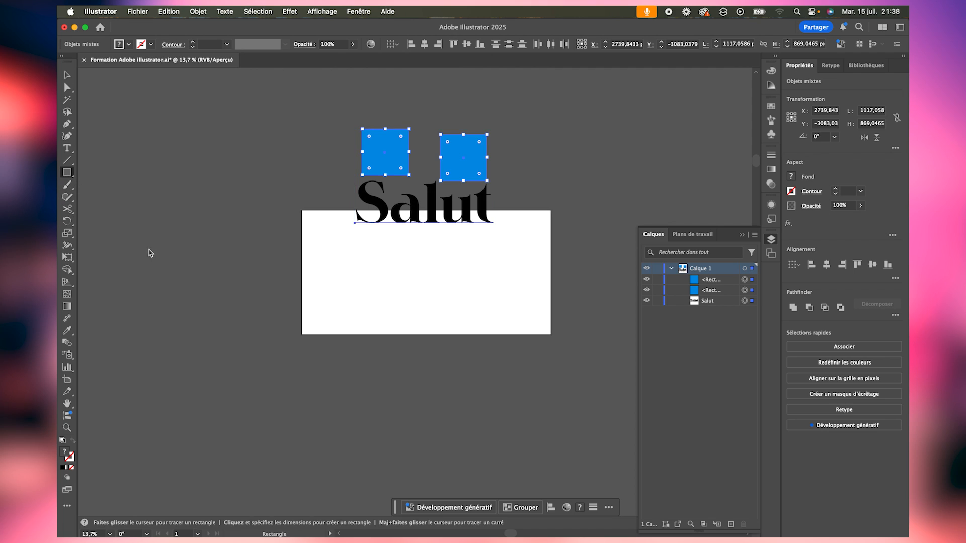
{"action": "left_click_drag", "start_coordinate": [151, 247], "coordinate": [267, 356]}
{"action": "left_click_drag", "start_coordinate": [363, 306], "coordinate": [433, 388]}
{"action": "left_click_drag", "start_coordinate": [299, 395], "coordinate": [362, 470]}
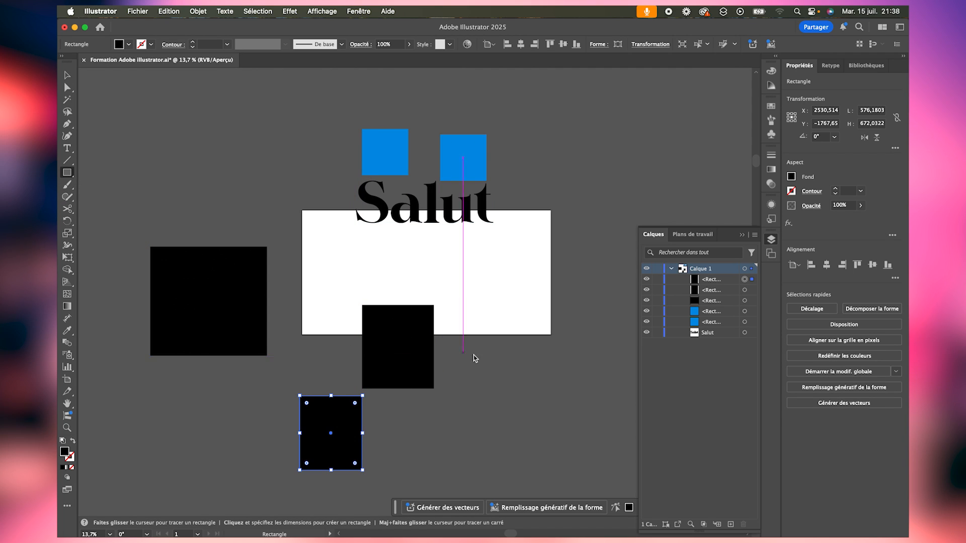
{"action": "left_click_drag", "start_coordinate": [511, 413], "coordinate": [536, 375]}
{"action": "left_click_drag", "start_coordinate": [542, 251], "coordinate": [598, 290]}
{"action": "left_click_drag", "start_coordinate": [562, 165], "coordinate": [583, 146]}
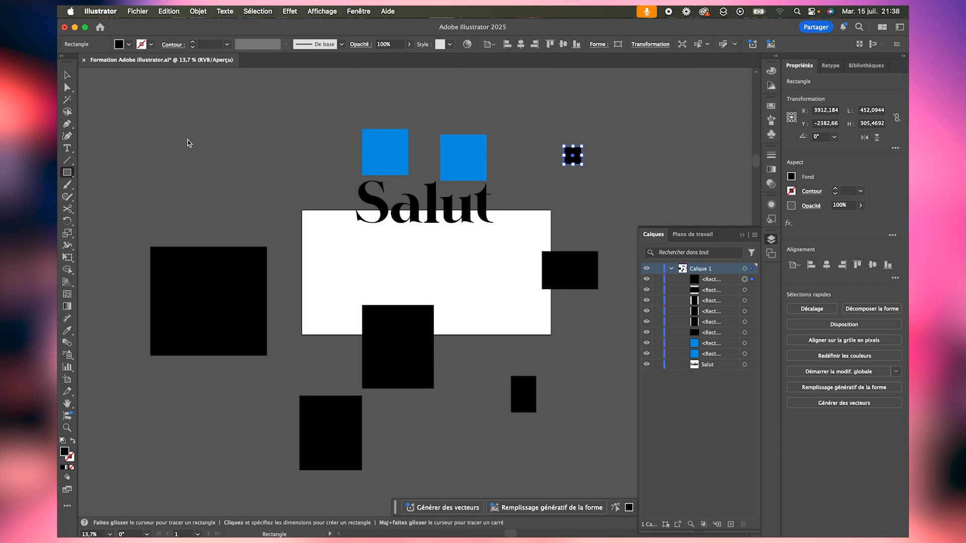
{"action": "left_click_drag", "start_coordinate": [169, 129], "coordinate": [199, 163]}
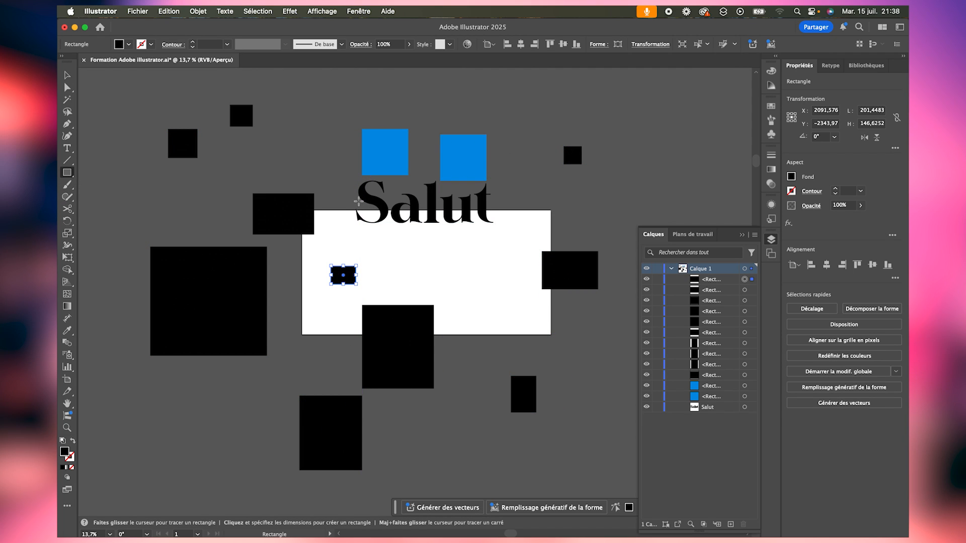
{"action": "key", "text": "v"}
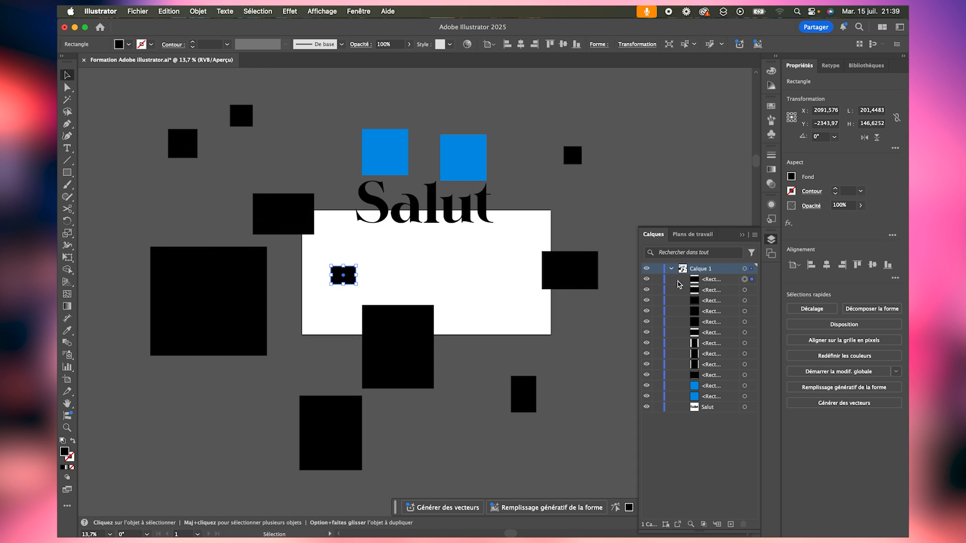
- Collapse and lock Calque 1, and add a new layer above it
{"action": "left_click", "coordinate": [673, 270]}
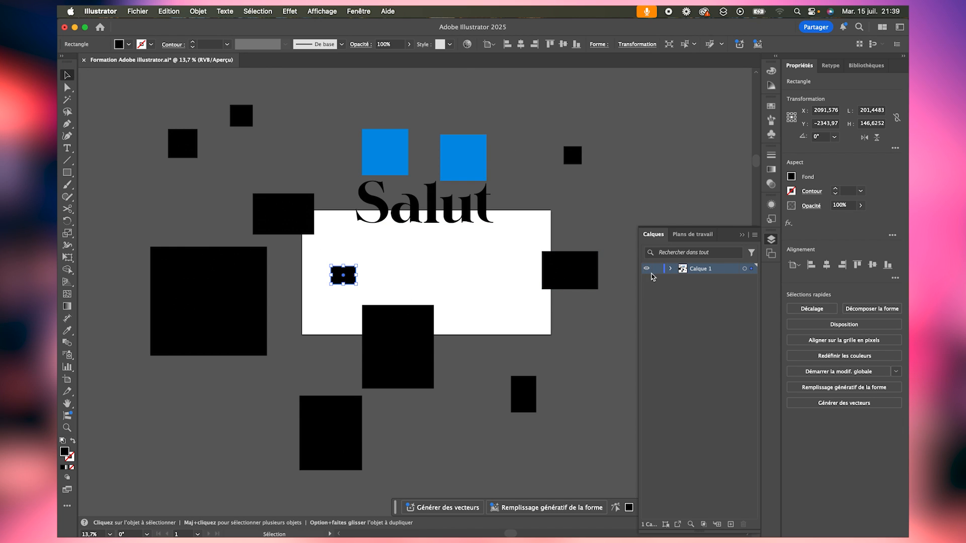
{"action": "left_click", "coordinate": [657, 269]}
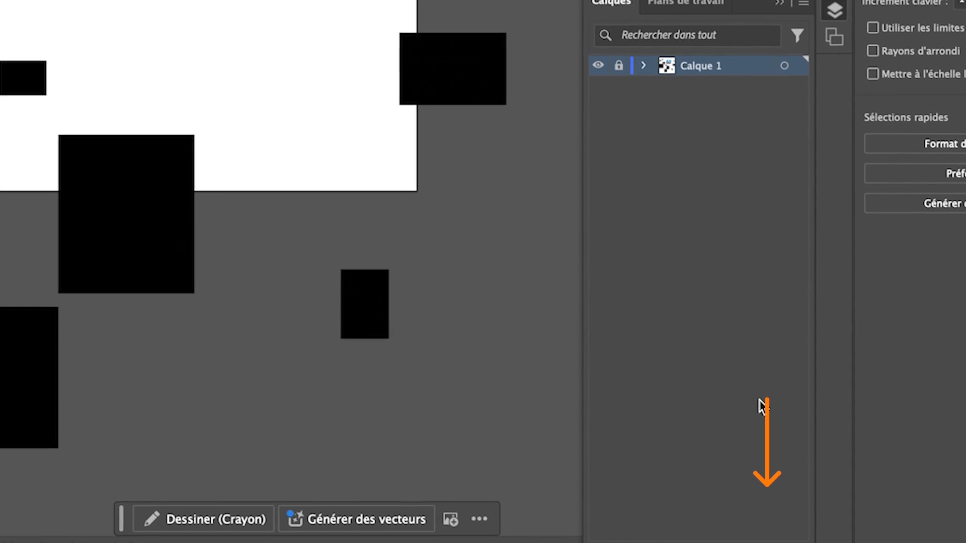
{"action": "left_click", "coordinate": [768, 508]}
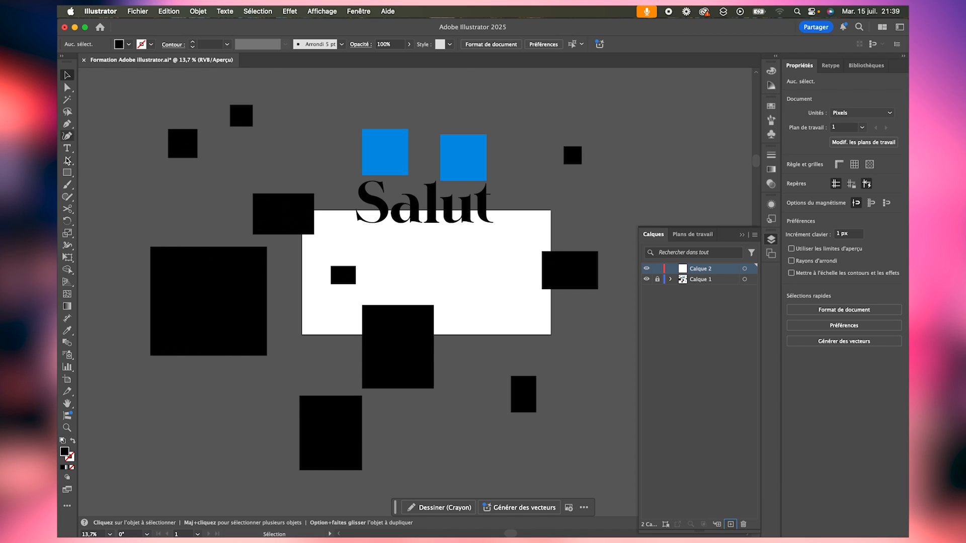
- Draw a series of black rectangles of varied sizes over and around the artboard on Calque 2
{"action": "left_click", "coordinate": [67, 172]}
{"action": "left_click_drag", "start_coordinate": [165, 175], "coordinate": [186, 214]}
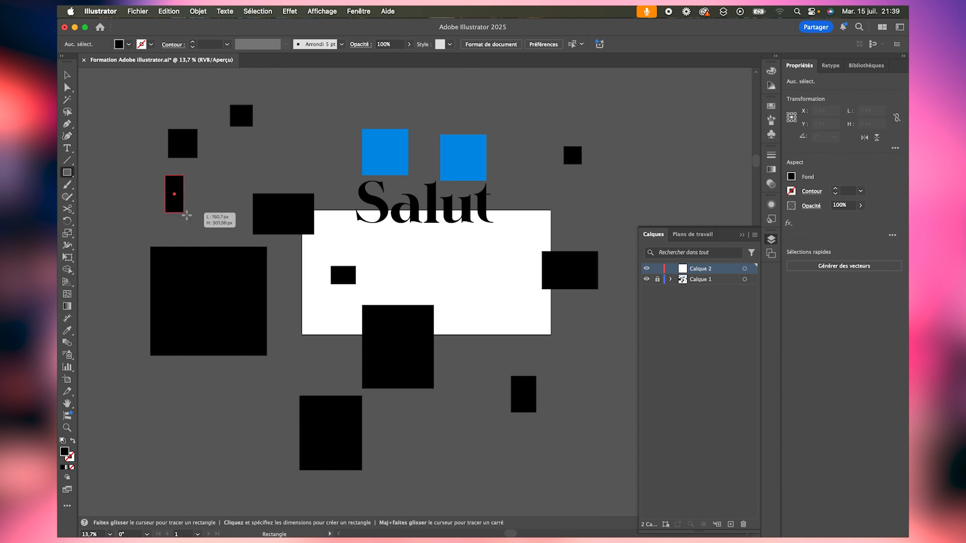
{"action": "left_click_drag", "start_coordinate": [222, 130], "coordinate": [260, 173]}
{"action": "left_click_drag", "start_coordinate": [324, 107], "coordinate": [397, 183]}
{"action": "left_click_drag", "start_coordinate": [474, 120], "coordinate": [536, 211]}
{"action": "left_click_drag", "start_coordinate": [294, 212], "coordinate": [361, 281]}
{"action": "left_click_drag", "start_coordinate": [300, 289], "coordinate": [340, 335]}
{"action": "left_click_drag", "start_coordinate": [430, 315], "coordinate": [474, 368]}
{"action": "left_click_drag", "start_coordinate": [472, 181], "coordinate": [533, 242]}
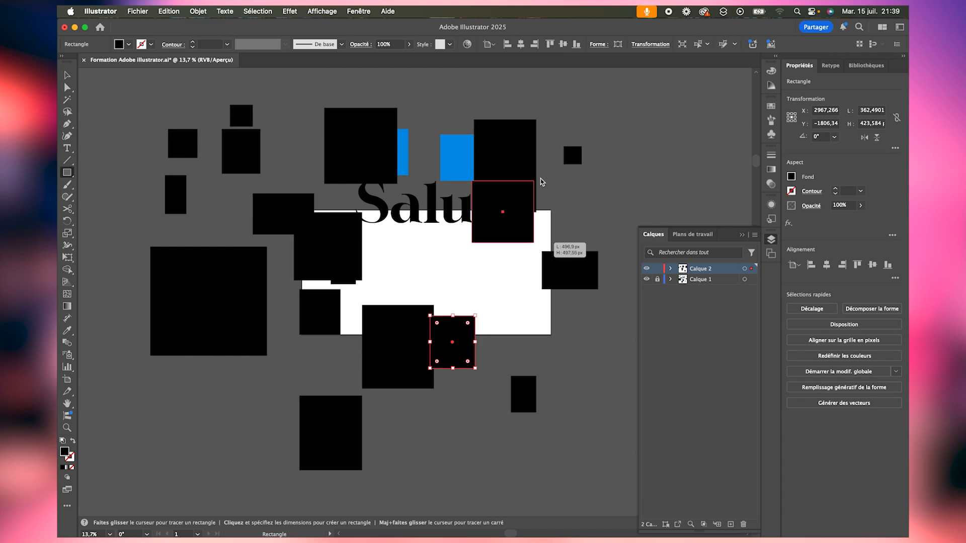
{"action": "left_click_drag", "start_coordinate": [573, 135], "coordinate": [645, 194]}
{"action": "left_click_drag", "start_coordinate": [673, 134], "coordinate": [705, 183]}
{"action": "left_click_drag", "start_coordinate": [208, 235], "coordinate": [216, 230]}
{"action": "left_click_drag", "start_coordinate": [239, 199], "coordinate": [278, 165]}
- Expand Calque 2 to review the rectangles it holds, and collapse it again
{"action": "key", "text": "z"}
{"action": "left_click_drag", "start_coordinate": [355, 119], "coordinate": [241, 123]}
{"action": "left_click_drag", "start_coordinate": [397, 121], "coordinate": [382, 199]}
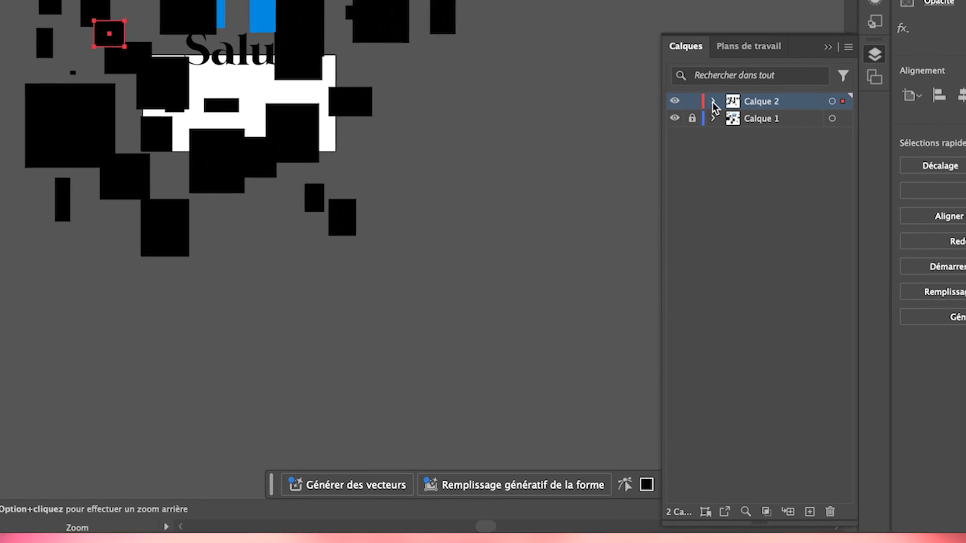
{"action": "left_click", "coordinate": [670, 268]}
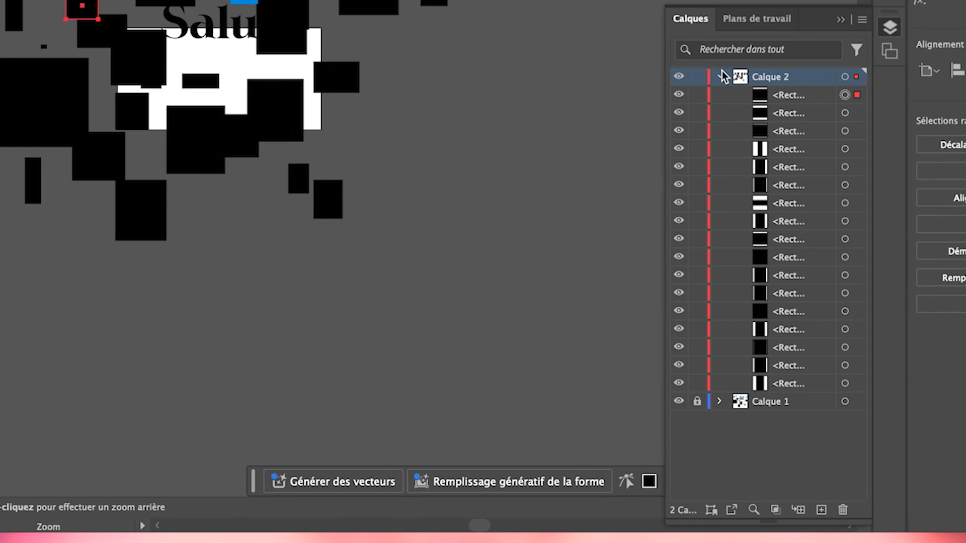
{"action": "left_click", "coordinate": [721, 76]}
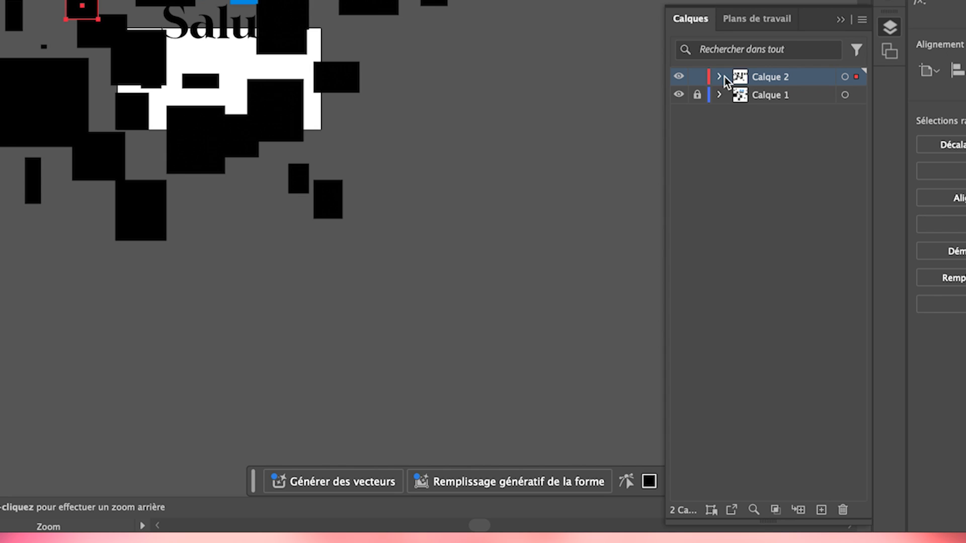
- Unlock Calque 1 and move all objects of both layers down together until the "Salut" text sits on the artboard
{"action": "key", "text": "v"}
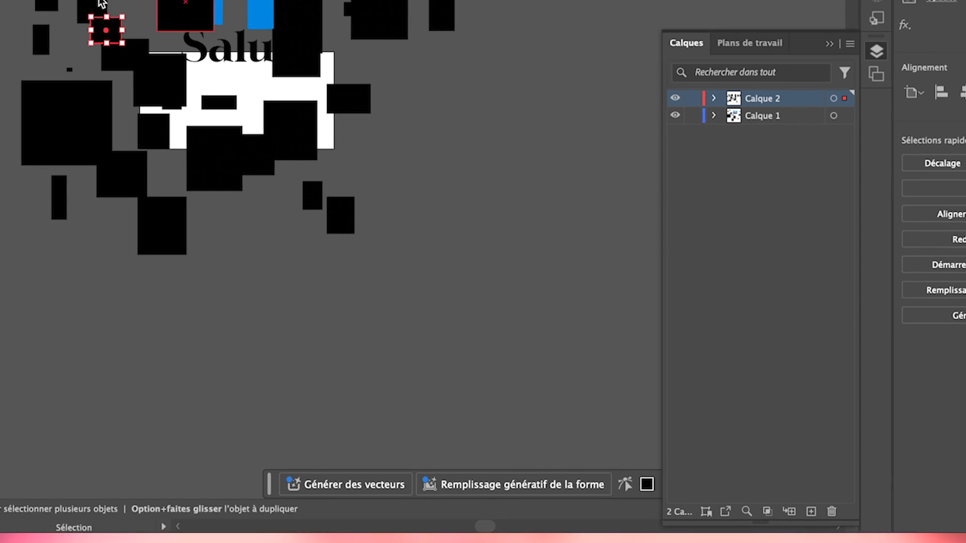
{"action": "key", "text": "super+a"}
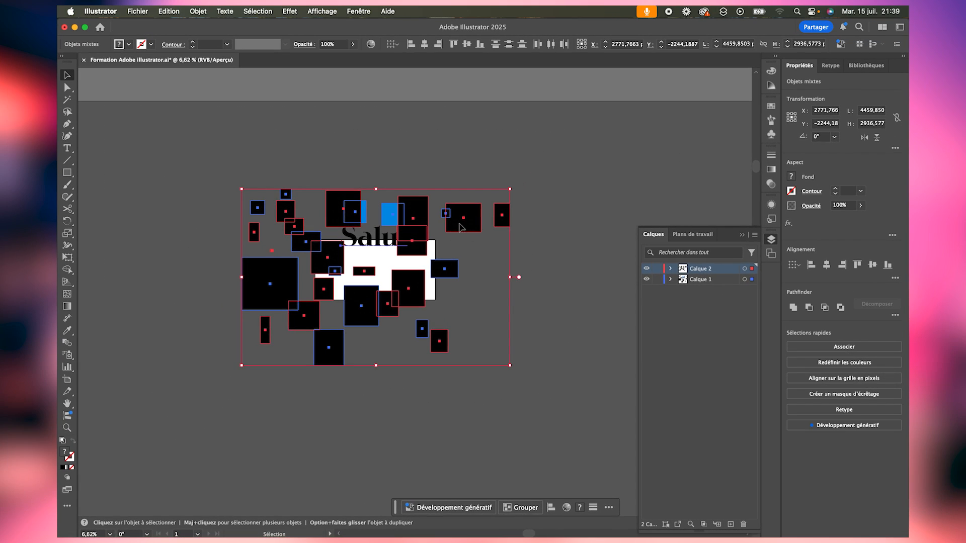
{"action": "left_click_drag", "start_coordinate": [459, 226], "coordinate": [474, 262]}
{"action": "left_click", "coordinate": [562, 215]}
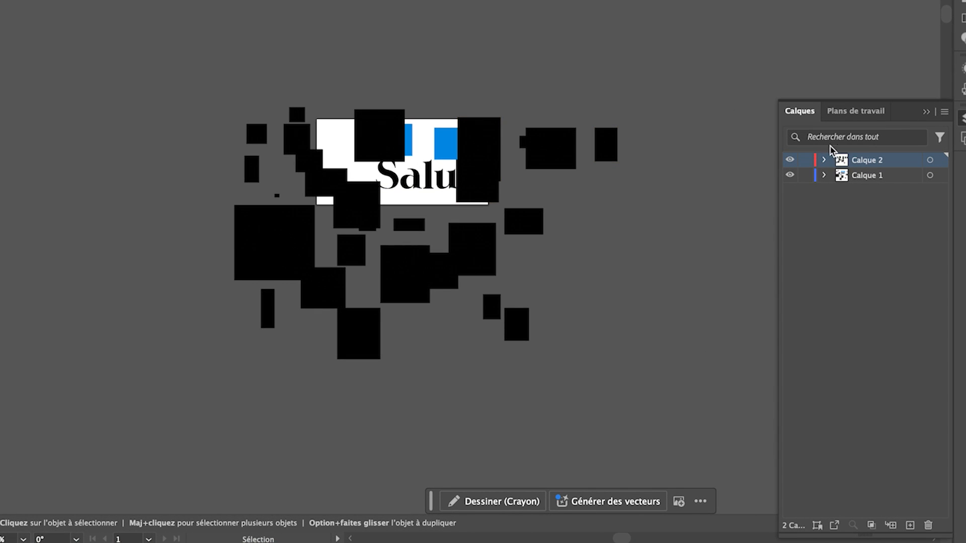
- Expand Calque 1 to review its objects, and collapse it again
{"action": "left_click", "coordinate": [825, 175]}
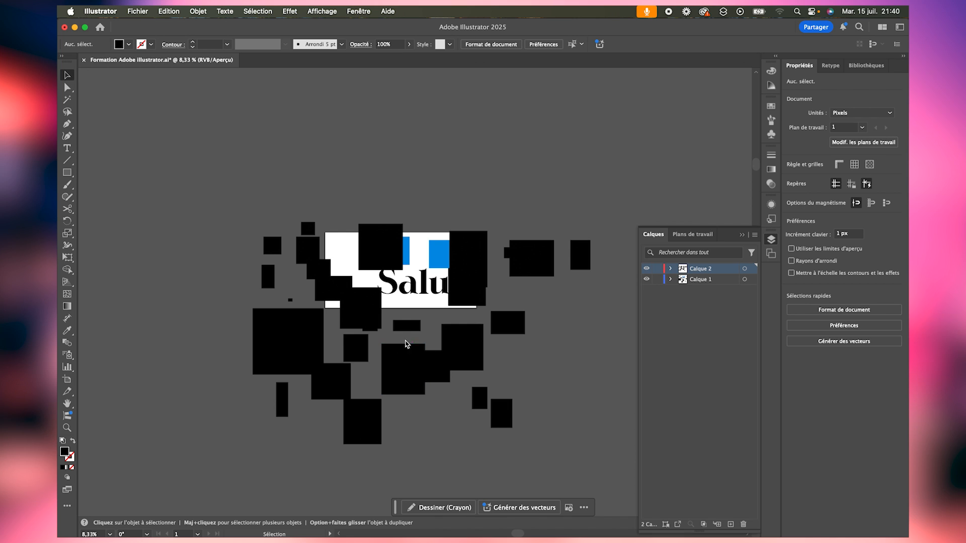
{"action": "key", "text": "z"}
{"action": "left_click_drag", "start_coordinate": [530, 358], "coordinate": [591, 320]}
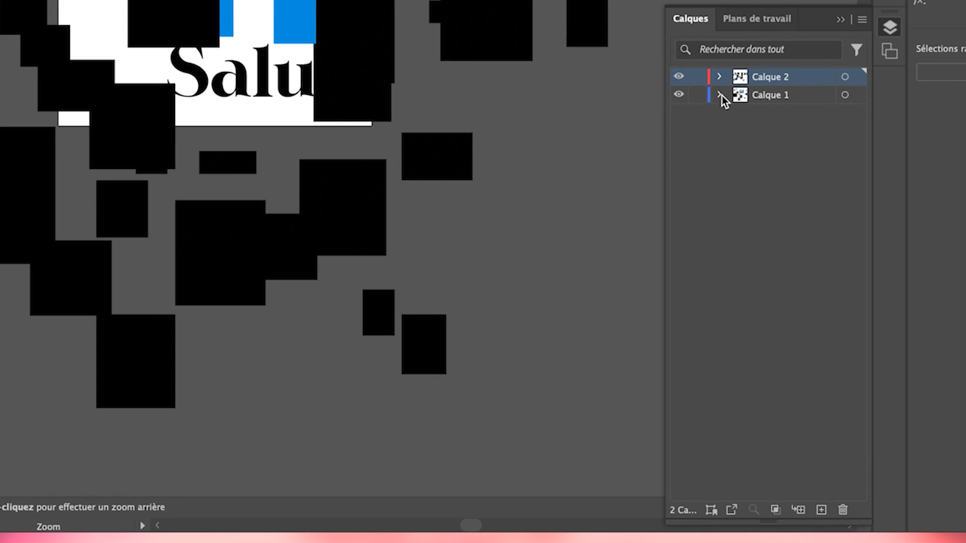
- Select everything on Calque 1 and move it up so the text straddles the artboard's upper edge
{"action": "left_click", "coordinate": [846, 96]}
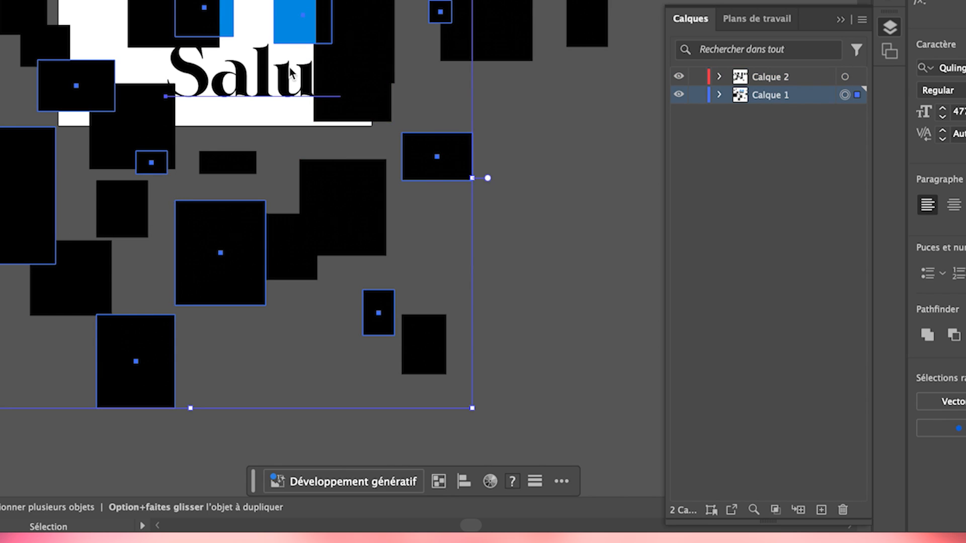
{"action": "left_click_drag", "start_coordinate": [471, 160], "coordinate": [500, 86]}
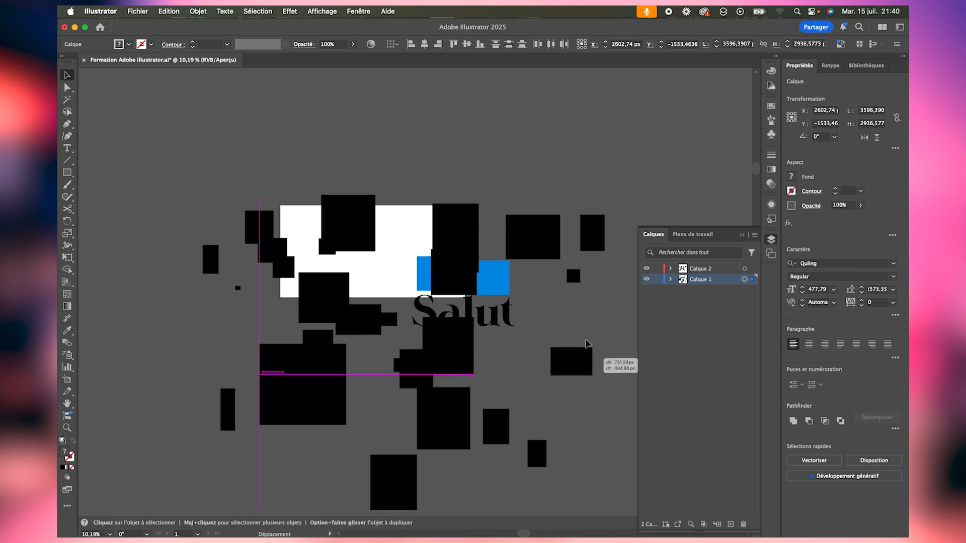
{"action": "left_click_drag", "start_coordinate": [544, 274], "coordinate": [539, 249]}
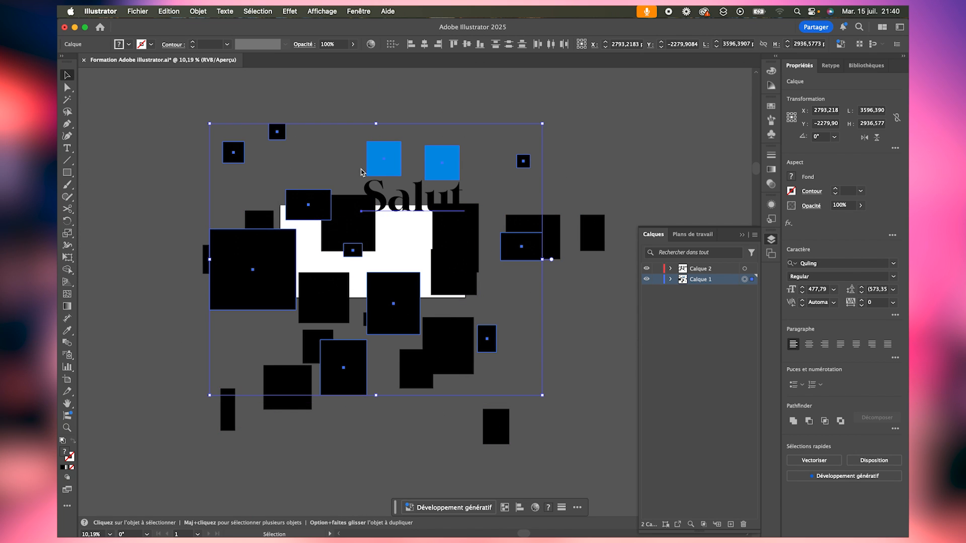
{"action": "scroll", "coordinate": [368, 184], "scroll_direction": "up", "scroll_amount": 1}
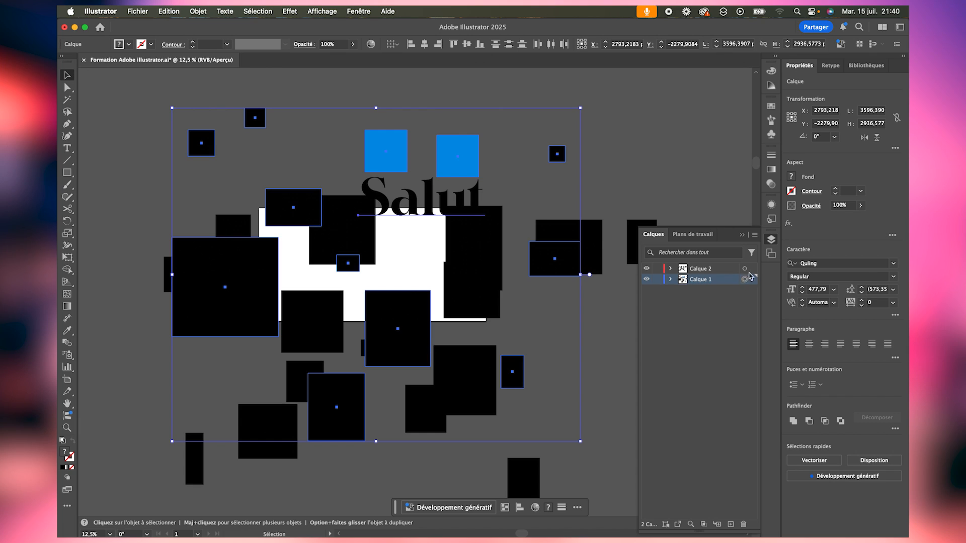
- Select all objects on Calque 2, followed by all objects on Calque 1, to compare the layers' contents
{"action": "left_click", "coordinate": [744, 269]}
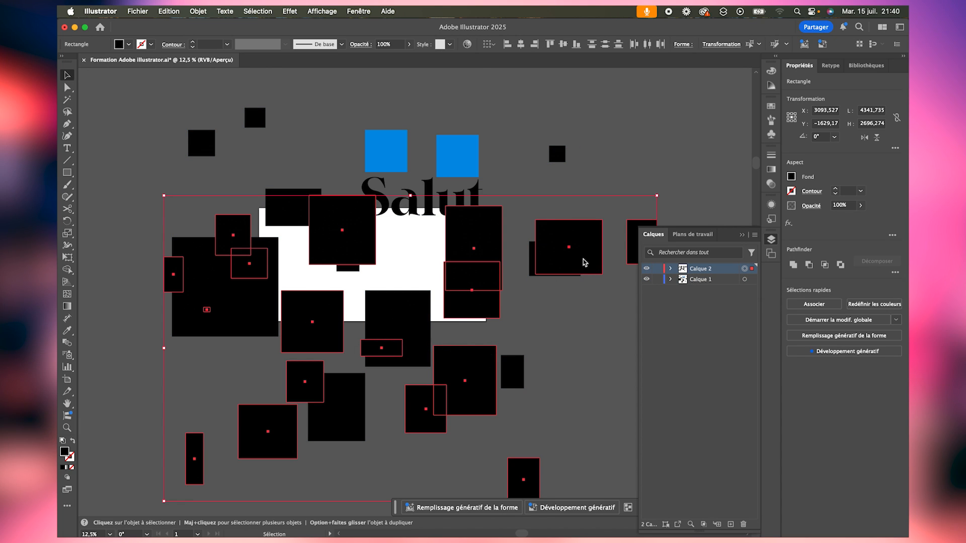
{"action": "left_click", "coordinate": [745, 279]}
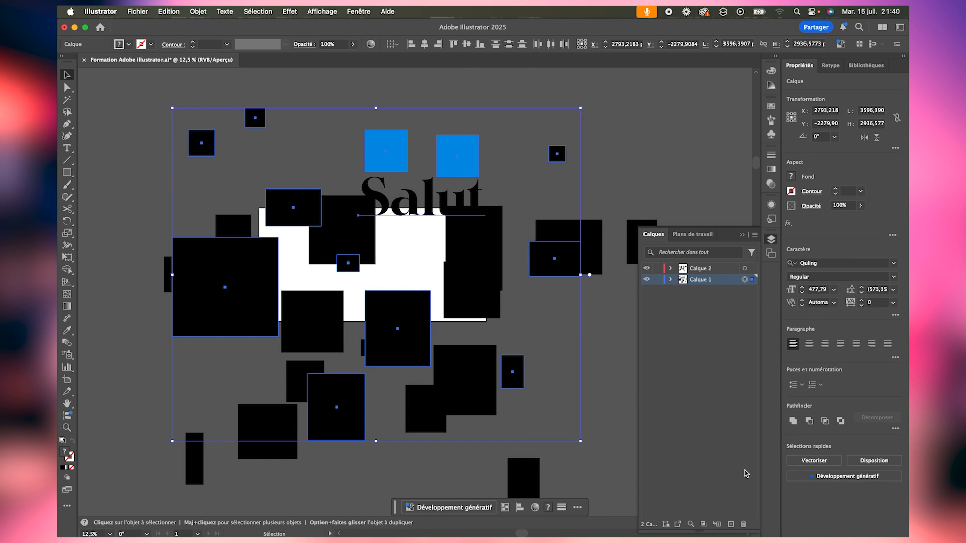
- Add a new layer and place it at the top of the layer stack, above Calque 2
{"action": "left_click", "coordinate": [731, 525]}
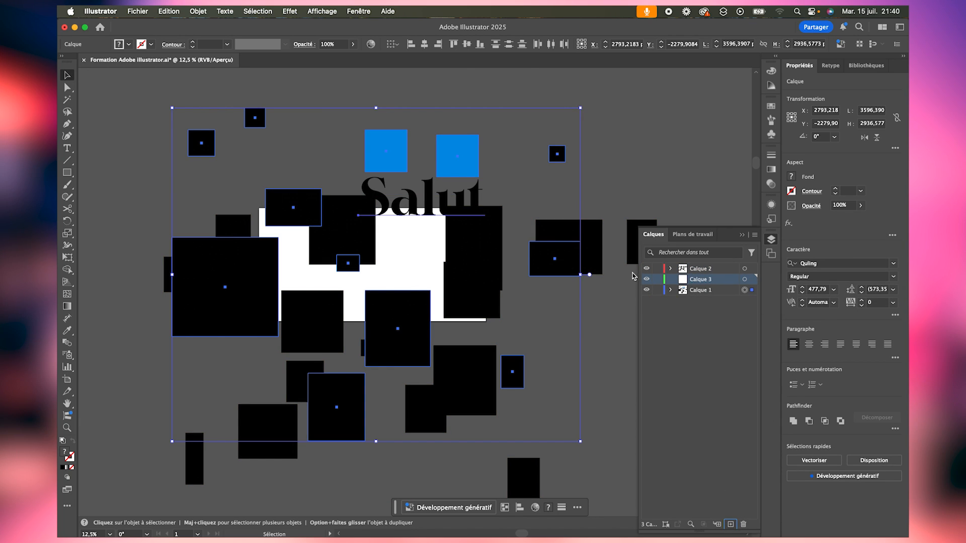
{"action": "left_click_drag", "start_coordinate": [699, 283], "coordinate": [699, 266]}
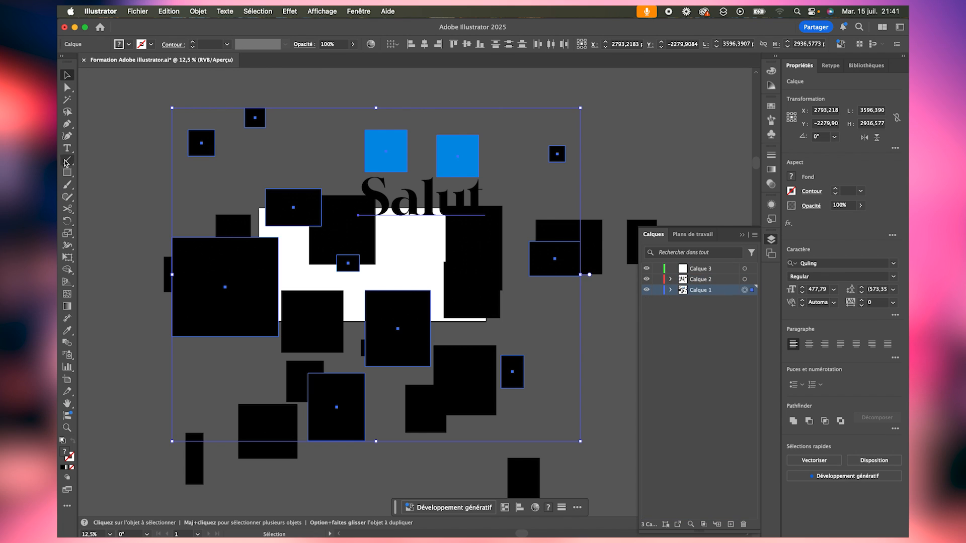
- Draw many overlapping black rectangles of varied sizes across and around the artboard on Calque 3
{"action": "left_click", "coordinate": [68, 171]}
{"action": "mouse_move", "coordinate": [118, 162]}
{"action": "left_mouse_down"}
{"action": "mouse_move", "coordinate": [161, 204]}
{"action": "mouse_move", "coordinate": [316, 270]}
{"action": "left_mouse_up"}
{"action": "mouse_move", "coordinate": [318, 173]}
{"action": "left_mouse_down"}
{"action": "mouse_move", "coordinate": [378, 239]}
{"action": "mouse_move", "coordinate": [439, 275]}
{"action": "left_mouse_up"}
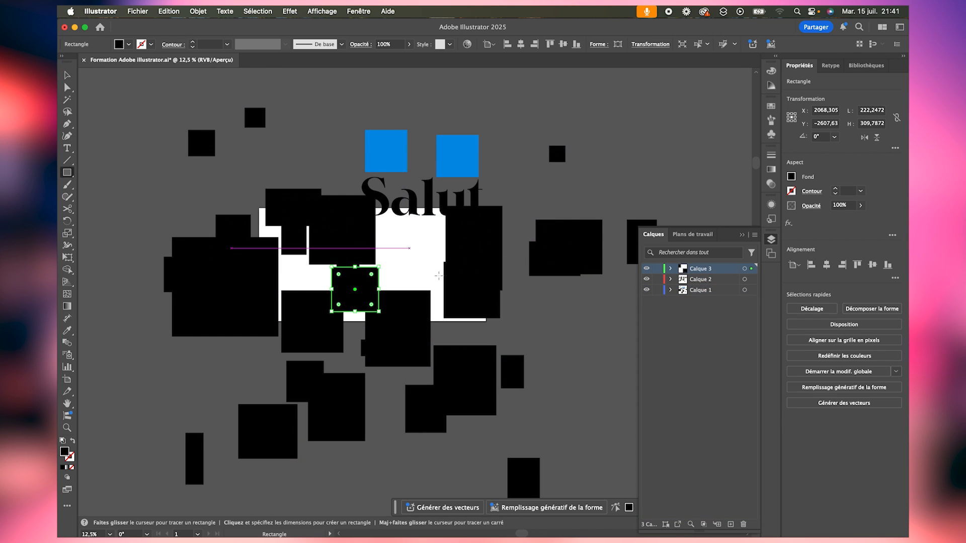
{"action": "left_click_drag", "start_coordinate": [472, 177], "coordinate": [549, 242]}
{"action": "left_click_drag", "start_coordinate": [520, 151], "coordinate": [573, 205]}
{"action": "left_click_drag", "start_coordinate": [297, 132], "coordinate": [331, 186]}
{"action": "mouse_move", "coordinate": [202, 199]}
{"action": "left_mouse_down"}
{"action": "mouse_move", "coordinate": [264, 244]}
{"action": "mouse_move", "coordinate": [282, 278]}
{"action": "left_mouse_up"}
{"action": "left_click_drag", "start_coordinate": [212, 279], "coordinate": [325, 449]}
{"action": "left_click_drag", "start_coordinate": [391, 367], "coordinate": [406, 395]}
{"action": "left_click_drag", "start_coordinate": [460, 272], "coordinate": [502, 332]}
{"action": "left_click_drag", "start_coordinate": [524, 298], "coordinate": [602, 367]}
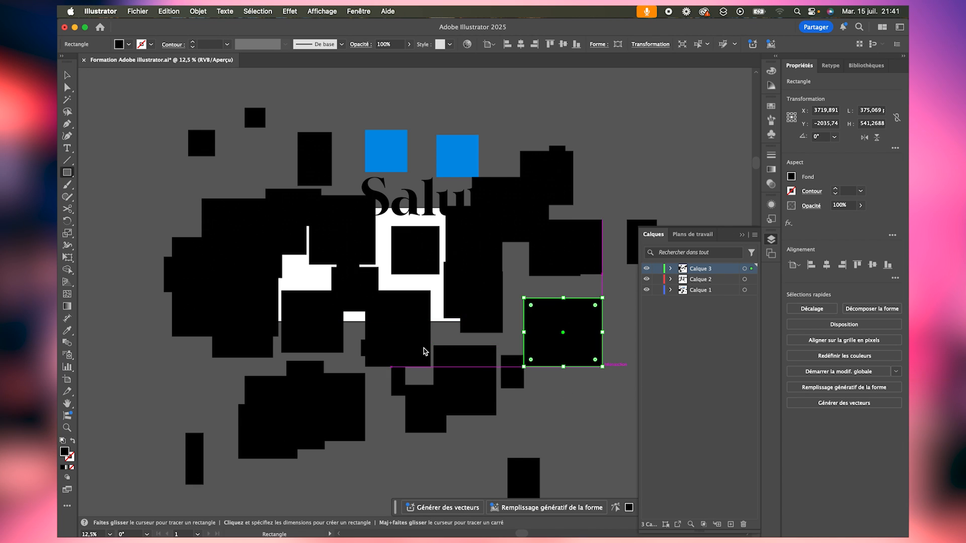
{"action": "left_click_drag", "start_coordinate": [337, 328], "coordinate": [431, 433]}
{"action": "left_click_drag", "start_coordinate": [384, 216], "coordinate": [460, 265]}
{"action": "left_click_drag", "start_coordinate": [529, 103], "coordinate": [733, 228]}
{"action": "left_click_drag", "start_coordinate": [164, 151], "coordinate": [286, 188]}
{"action": "left_click_drag", "start_coordinate": [279, 219], "coordinate": [316, 267]}
- Select all objects on Calque 3, followed by all objects on Calque 2, to identify each layer's contents
{"action": "key", "text": "z"}
{"action": "left_click_drag", "start_coordinate": [412, 279], "coordinate": [297, 281]}
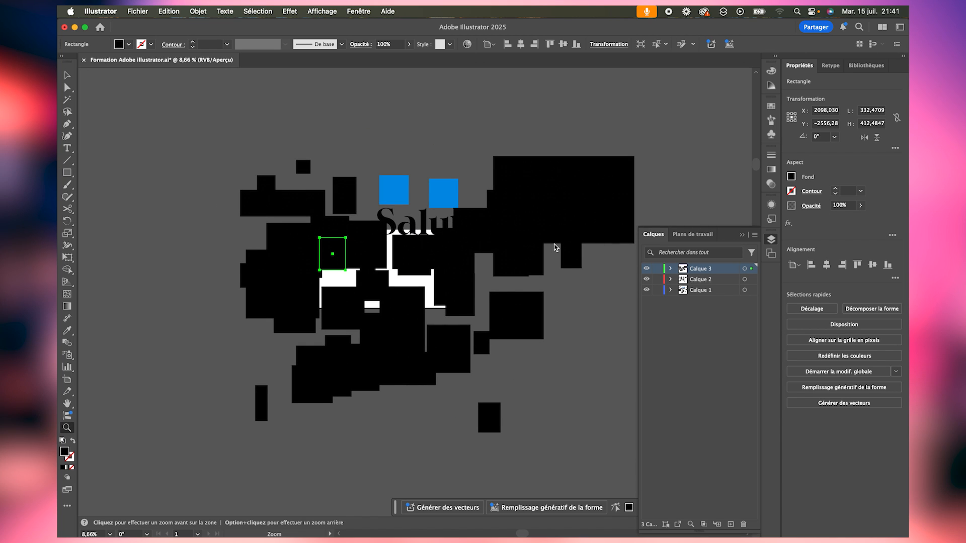
{"action": "left_click", "coordinate": [744, 269]}
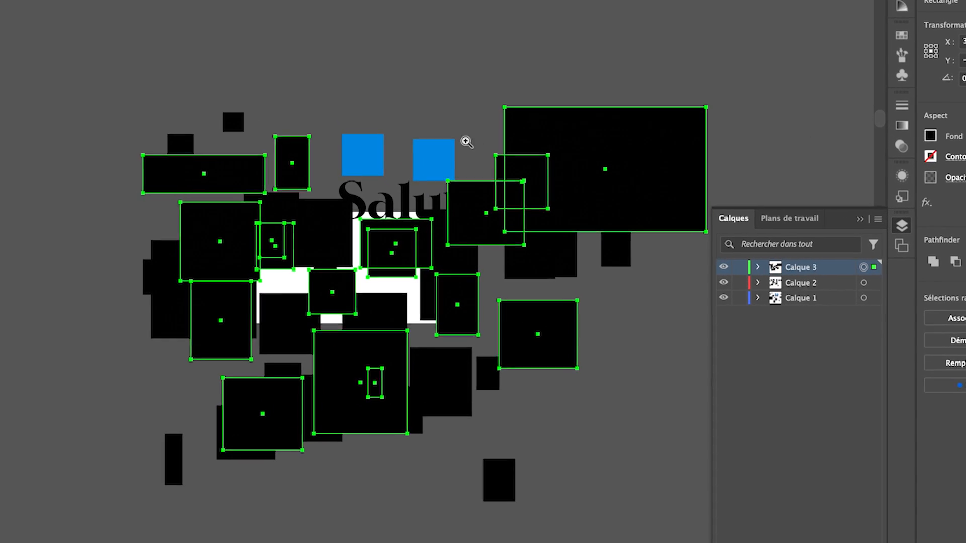
{"action": "left_click_drag", "start_coordinate": [176, 169], "coordinate": [264, 207]}
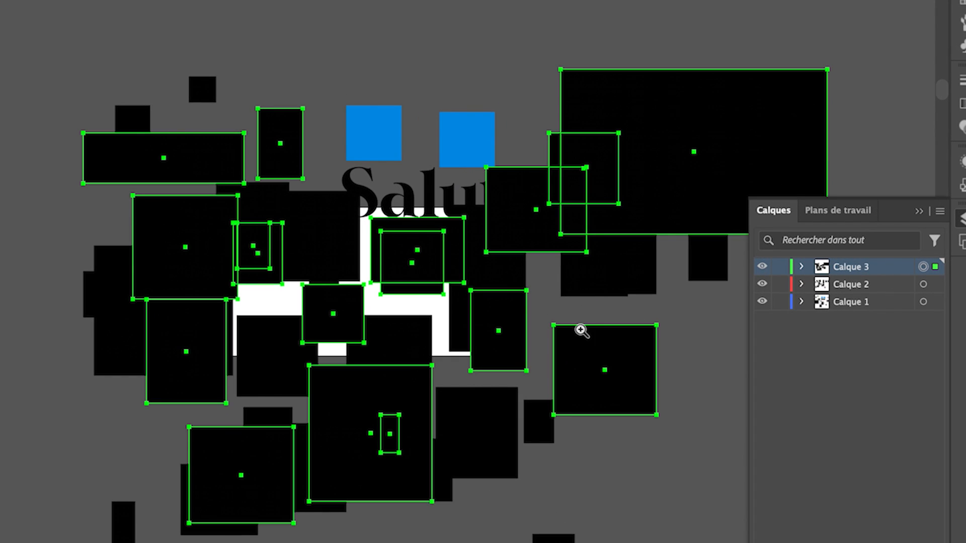
{"action": "left_click", "coordinate": [924, 285]}
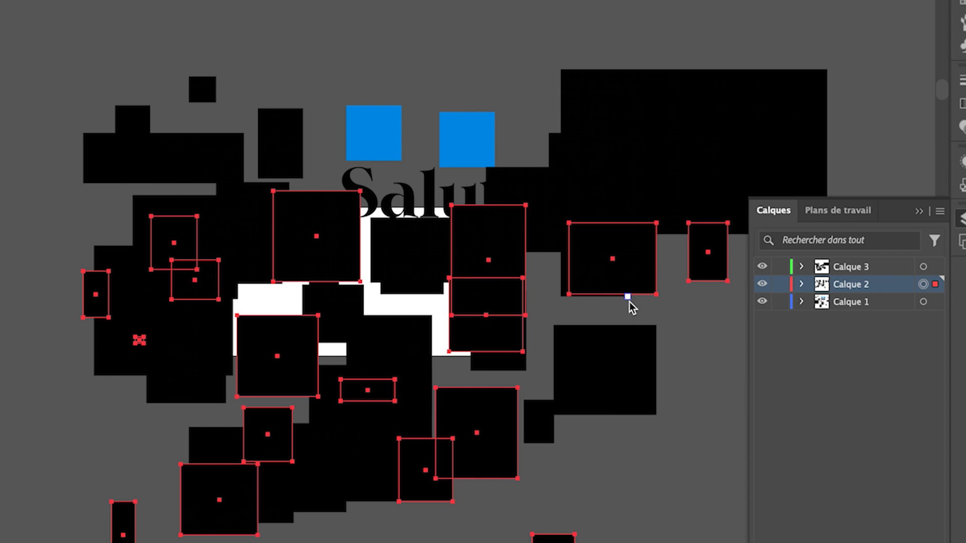
- Select all objects on Calque 1 and set their fill colour to red
{"action": "left_click", "coordinate": [923, 301]}
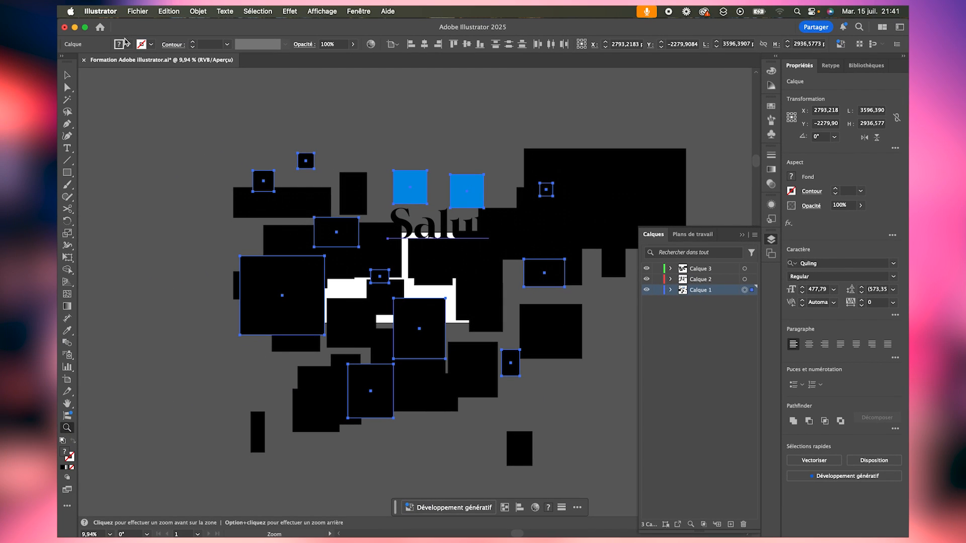
{"action": "left_click", "coordinate": [128, 44]}
{"action": "left_click", "coordinate": [92, 81]}
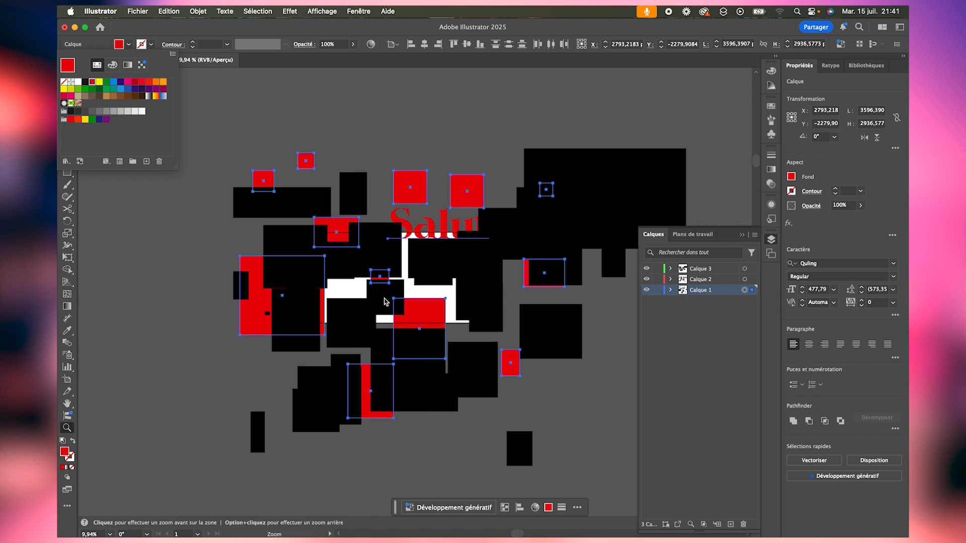
- Select all objects on Calque 2 and set their fill colour to green
{"action": "left_click", "coordinate": [745, 280]}
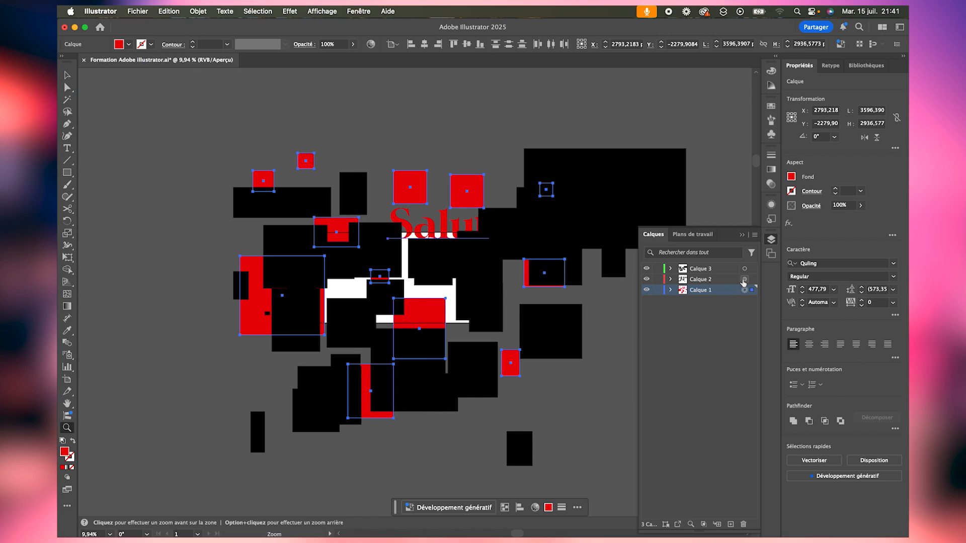
{"action": "left_click", "coordinate": [744, 280]}
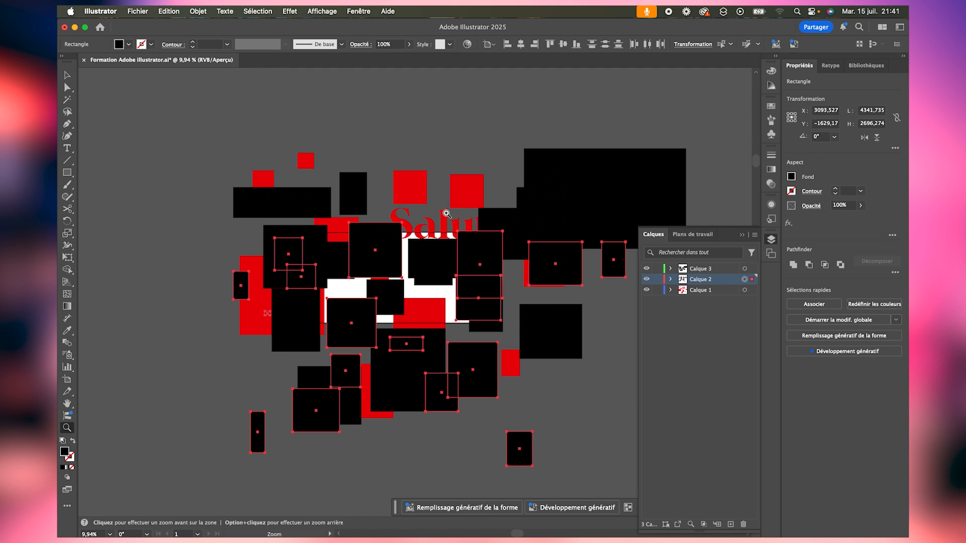
{"action": "left_click", "coordinate": [127, 45]}
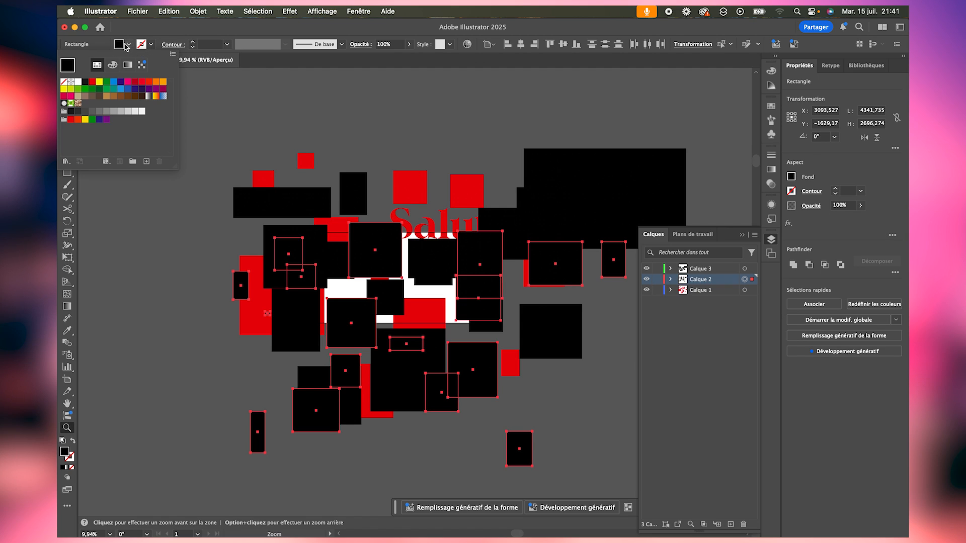
{"action": "left_click", "coordinate": [104, 83]}
- Select all objects on Calque 3, set their fill colour to blue, and clear the selection
{"action": "left_click", "coordinate": [745, 269]}
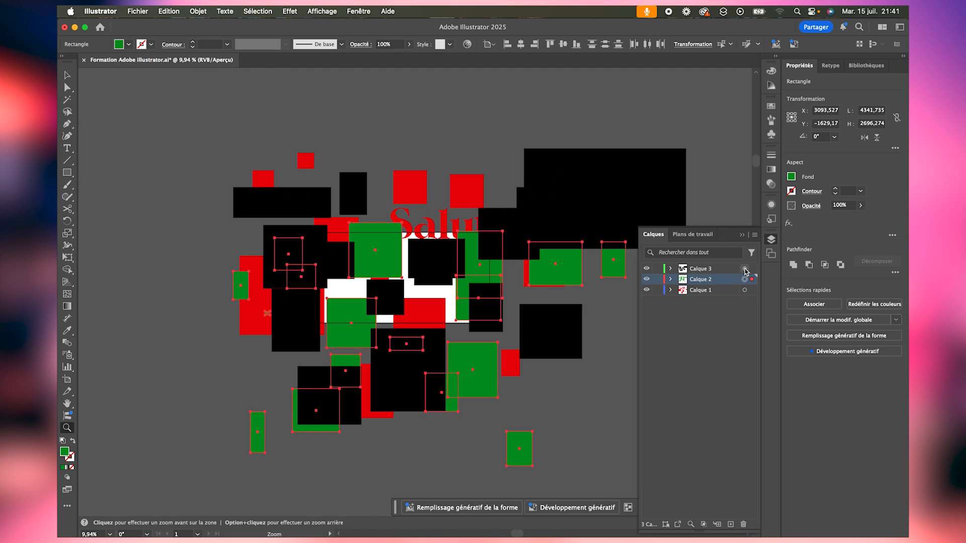
{"action": "left_click", "coordinate": [745, 268]}
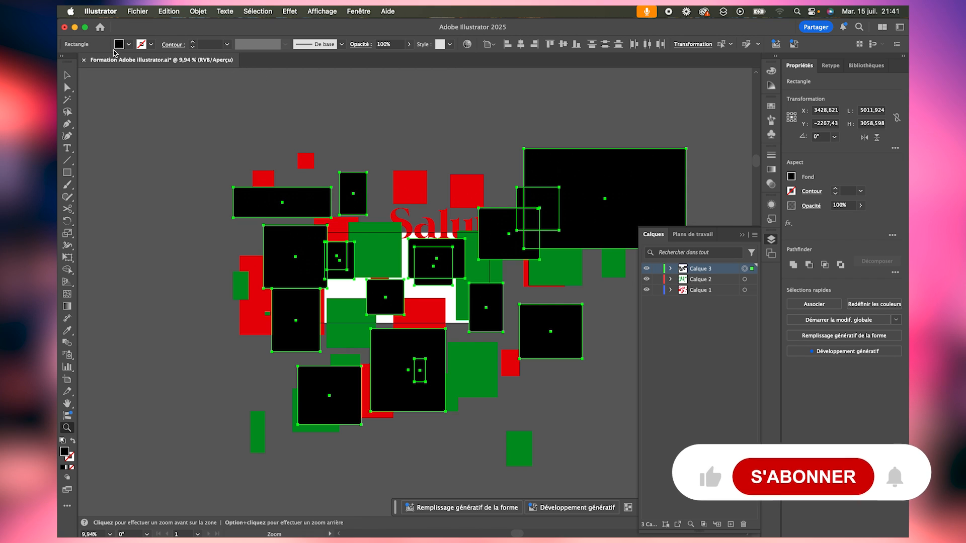
{"action": "left_click", "coordinate": [129, 44]}
{"action": "left_click", "coordinate": [115, 82]}
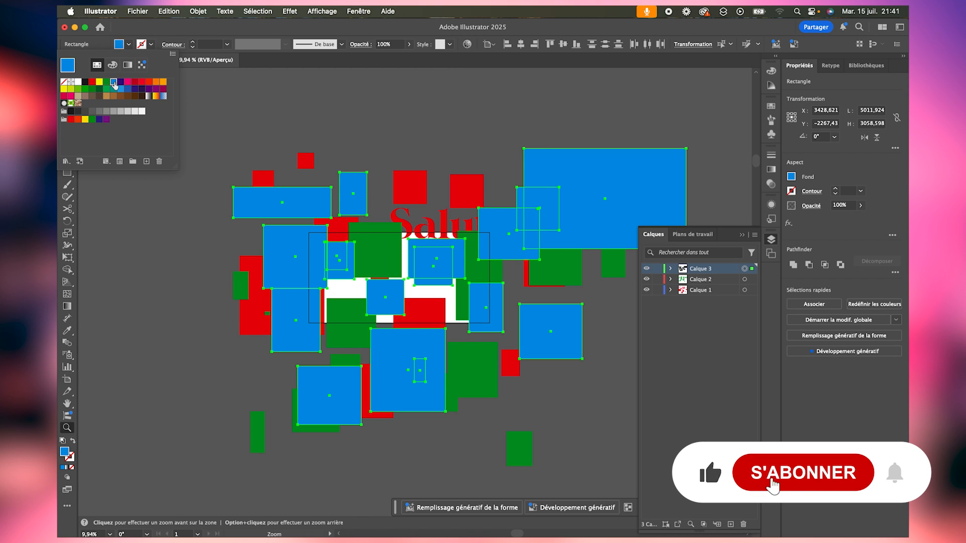
{"action": "key", "text": "Escape"}
{"action": "key", "text": "v"}
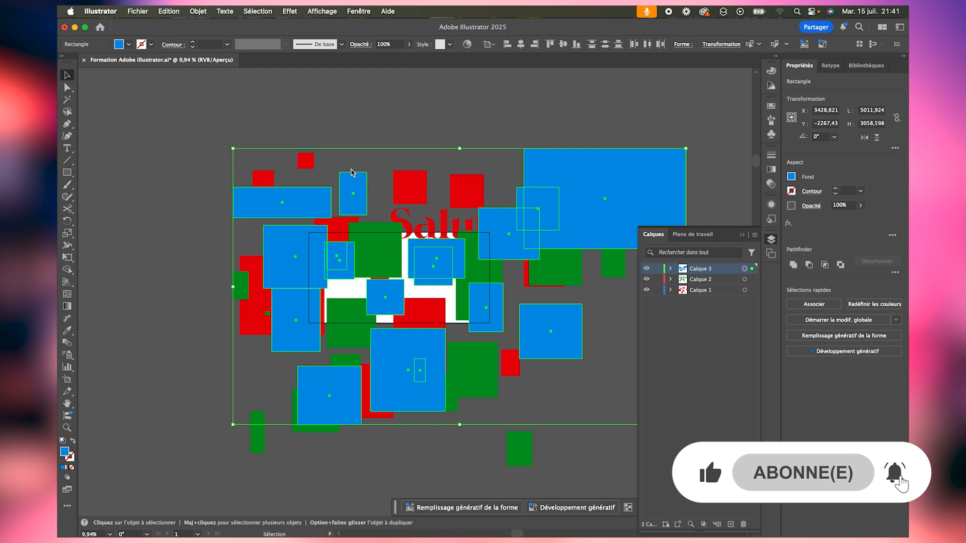
{"action": "left_click", "coordinate": [429, 123]}
{"action": "key", "text": "z"}
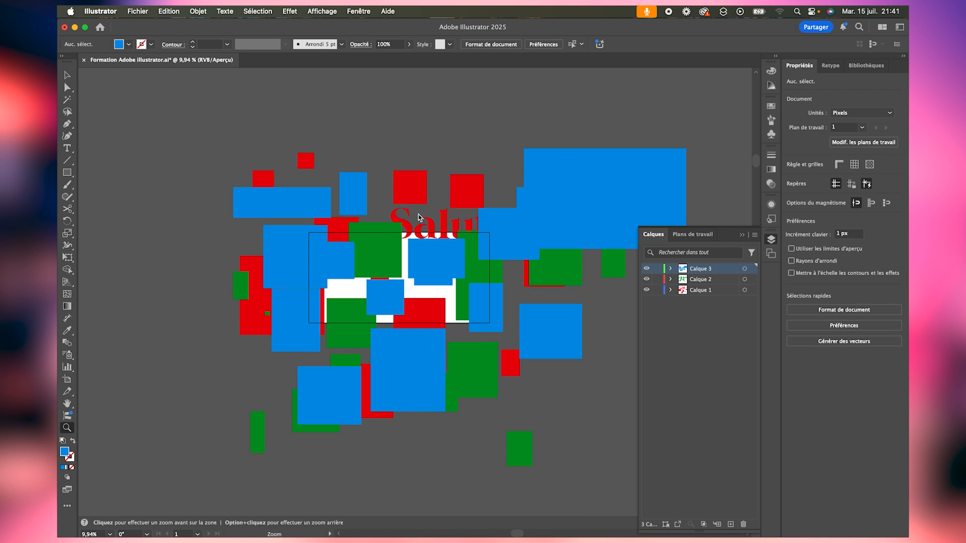
- Move the large blue rectangle on its own up and away from the other shapes, and undo the move
{"action": "left_click_drag", "start_coordinate": [407, 212], "coordinate": [287, 209]}
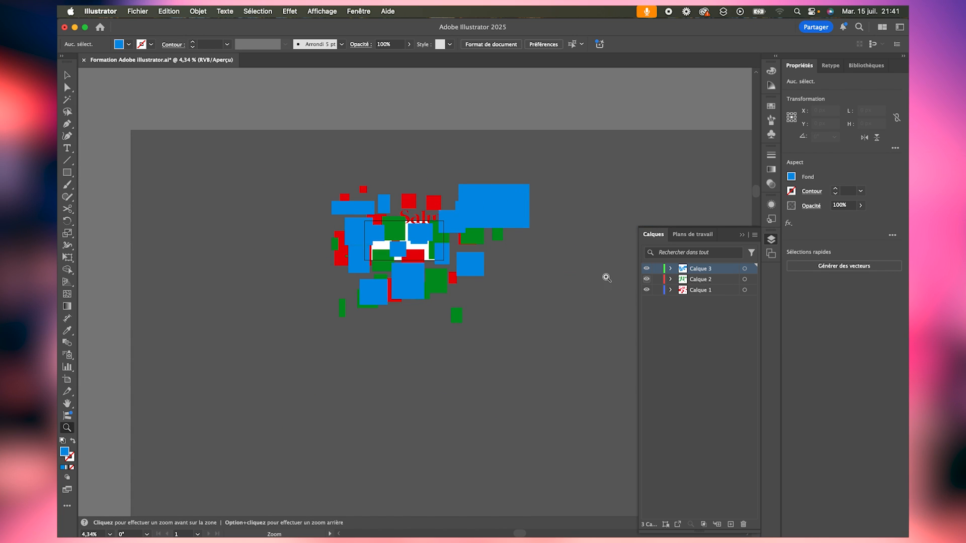
{"action": "left_click_drag", "start_coordinate": [466, 238], "coordinate": [507, 258]}
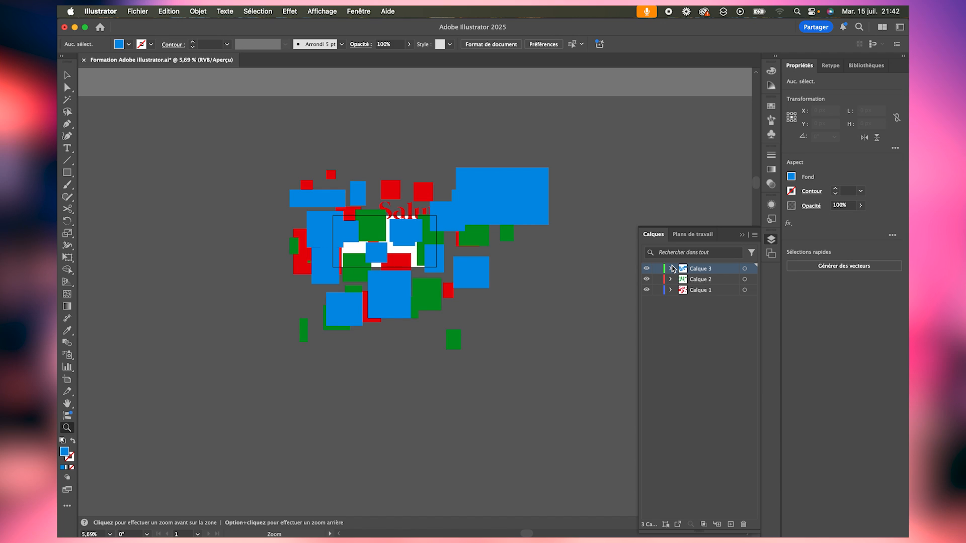
{"action": "key", "text": "v"}
{"action": "left_click", "coordinate": [500, 196]}
{"action": "left_click_drag", "start_coordinate": [500, 196], "coordinate": [651, 152]}
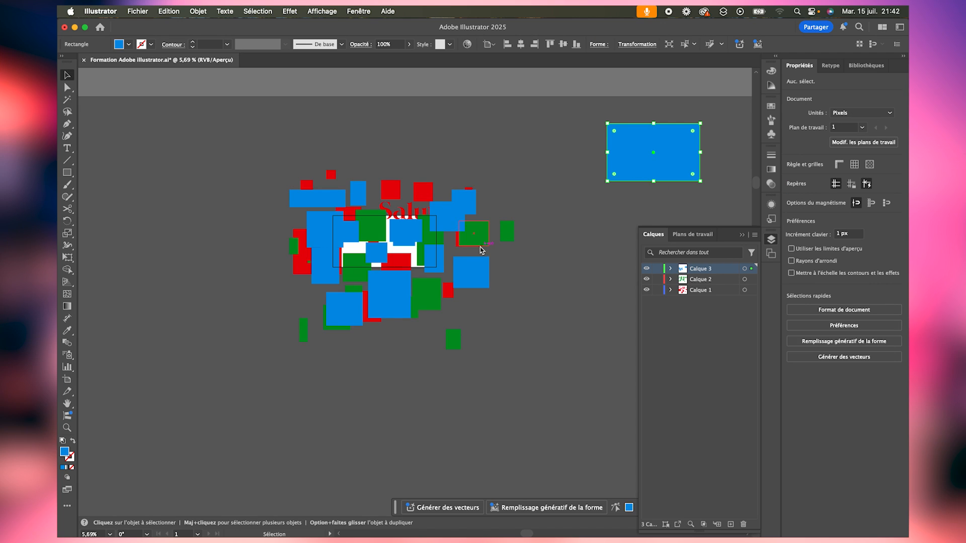
{"action": "key", "text": "super+z"}
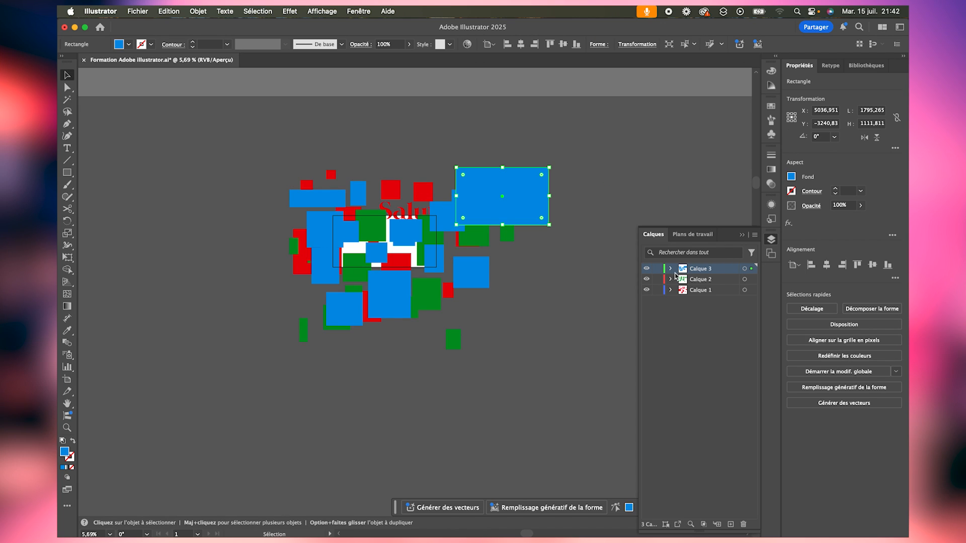
- Move all of Calque 3's blue shapes below the artboard and all of Calque 2's green shapes to its upper right
{"action": "left_click", "coordinate": [745, 269]}
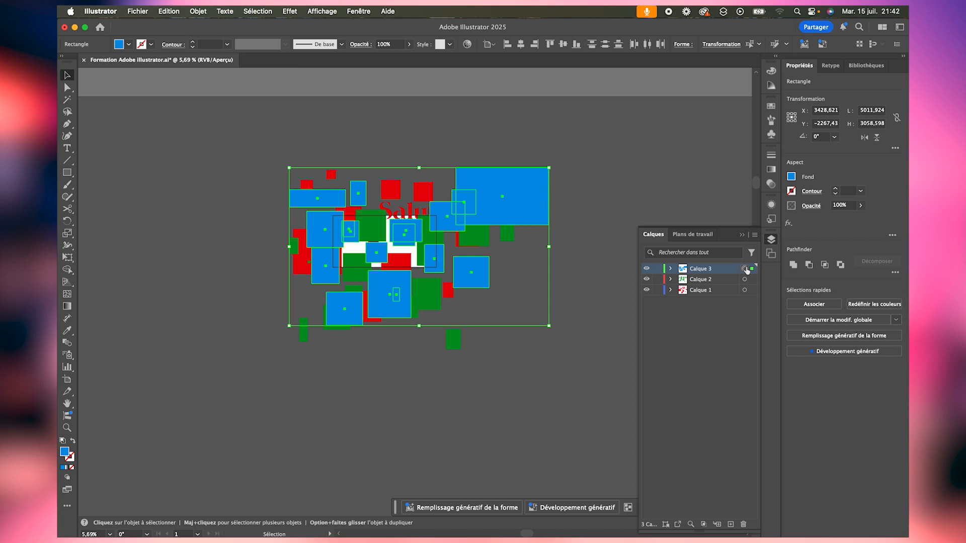
{"action": "left_click_drag", "start_coordinate": [516, 195], "coordinate": [476, 406]}
{"action": "left_click", "coordinate": [744, 280]}
{"action": "left_click_drag", "start_coordinate": [479, 239], "coordinate": [688, 132]}
- Move all of Calque 1's red objects together to the left of the artboard and deselect them
{"action": "left_click", "coordinate": [745, 291]}
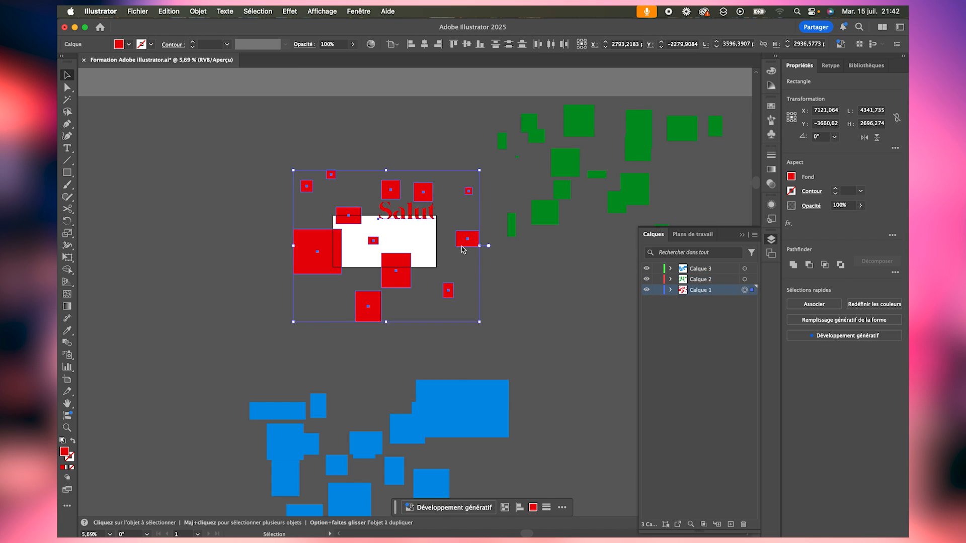
{"action": "left_click_drag", "start_coordinate": [463, 250], "coordinate": [320, 244]}
{"action": "left_click", "coordinate": [448, 315]}
{"action": "key", "text": "z"}
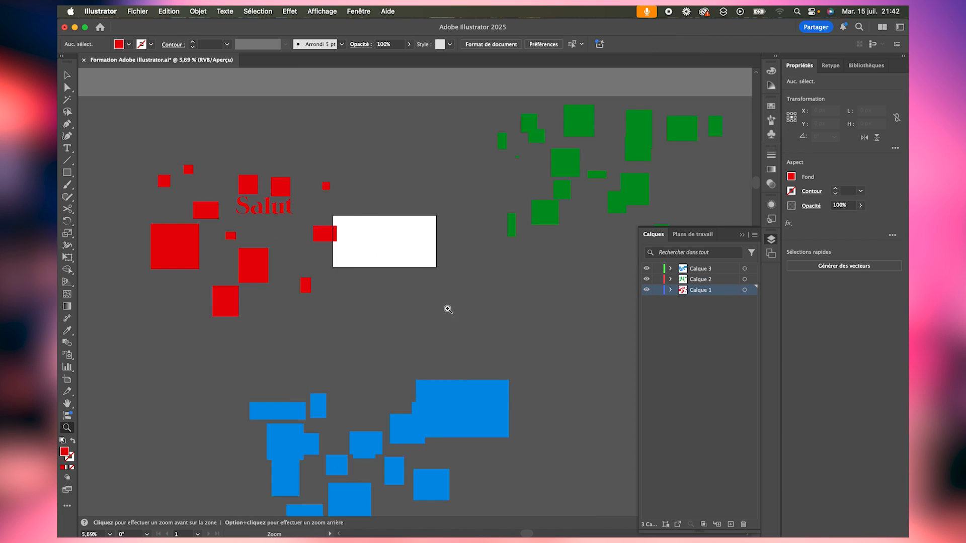
{"action": "left_click", "coordinate": [449, 309], "text": "alt"}
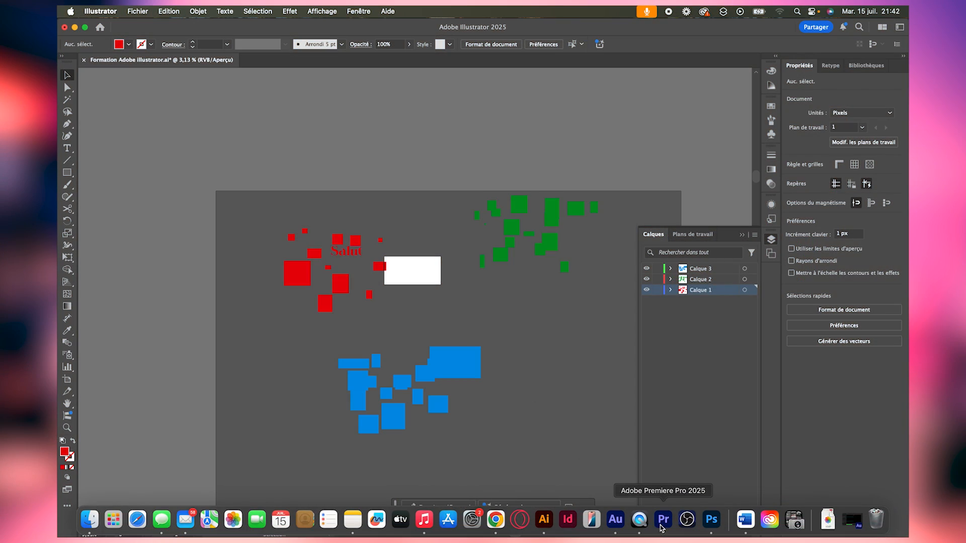
- Switch to Photoshop, select the Salut, Cal exemple copie and Cal exemple layers together, and move them slightly up and right
{"action": "left_click", "coordinate": [708, 529]}
{"action": "left_click", "coordinate": [893, 421]}
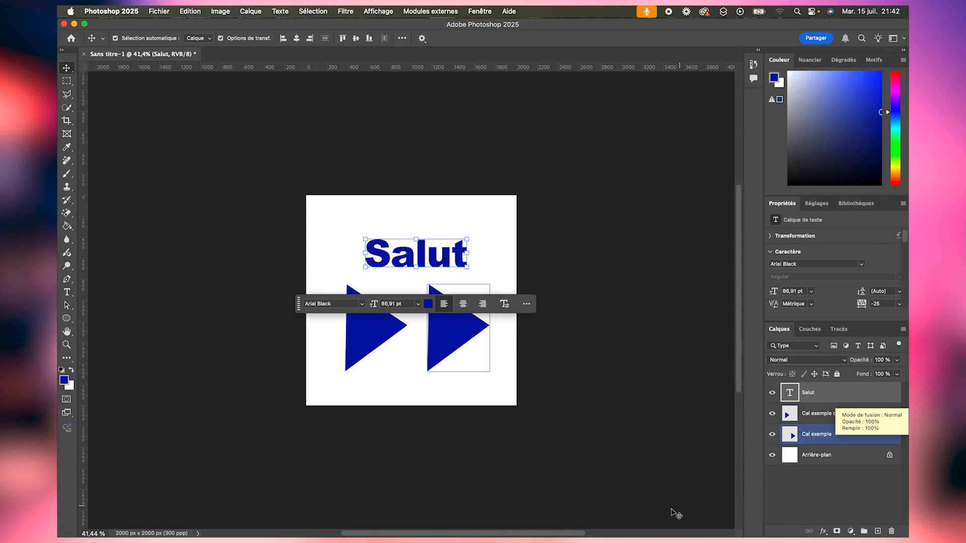
{"action": "left_click", "coordinate": [847, 434], "text": "shift"}
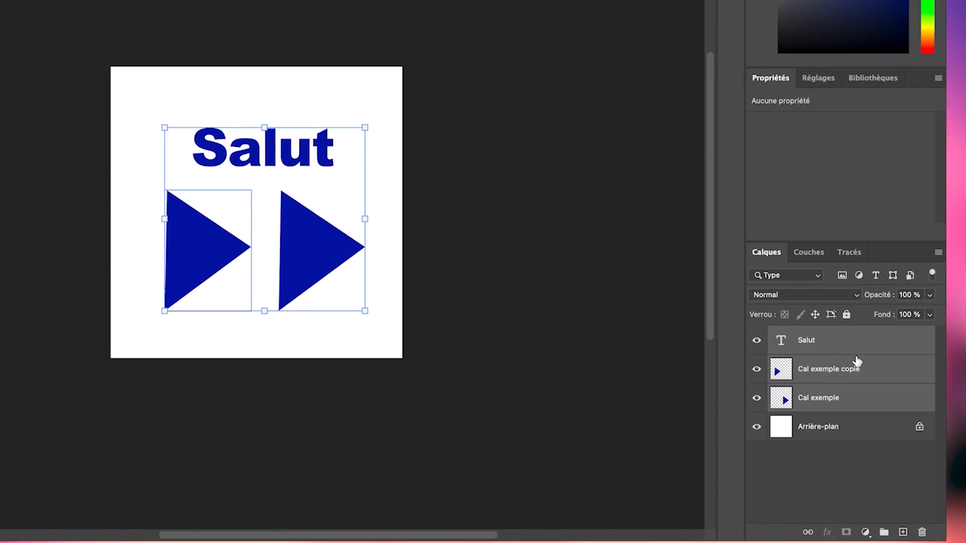
{"action": "left_click_drag", "start_coordinate": [342, 249], "coordinate": [356, 230]}
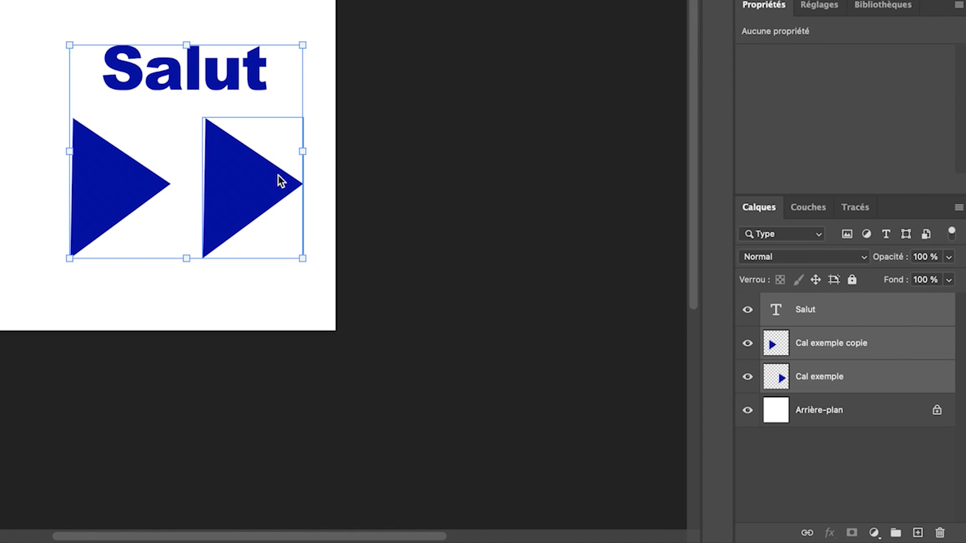
- Convert the three selected layers into one smart object and move it slightly up and right on the canvas
{"action": "right_click", "coordinate": [899, 345]}
{"action": "left_click", "coordinate": [732, 457]}
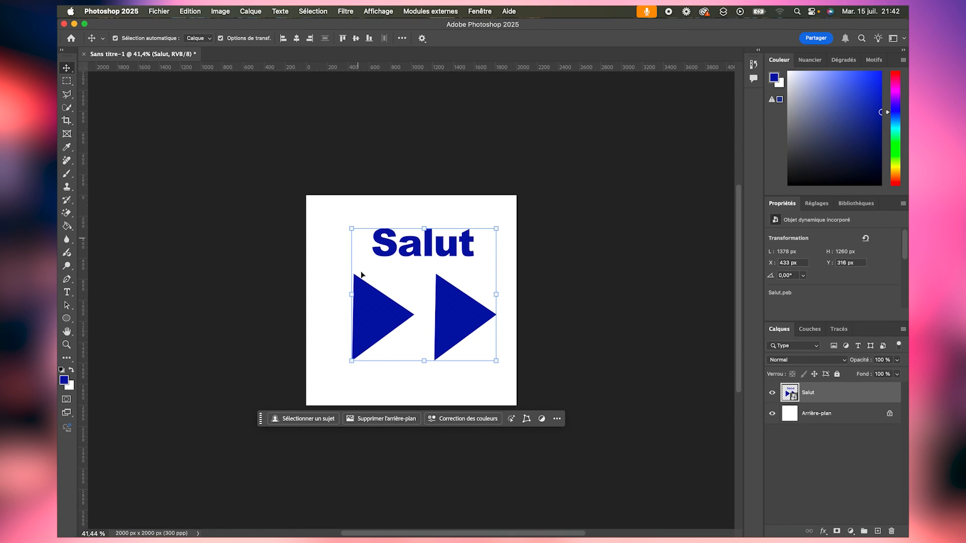
{"action": "left_click", "coordinate": [556, 295]}
{"action": "mouse_move", "coordinate": [459, 309]}
{"action": "left_mouse_down"}
{"action": "mouse_move", "coordinate": [427, 314]}
{"action": "mouse_move", "coordinate": [468, 299]}
{"action": "left_mouse_up"}
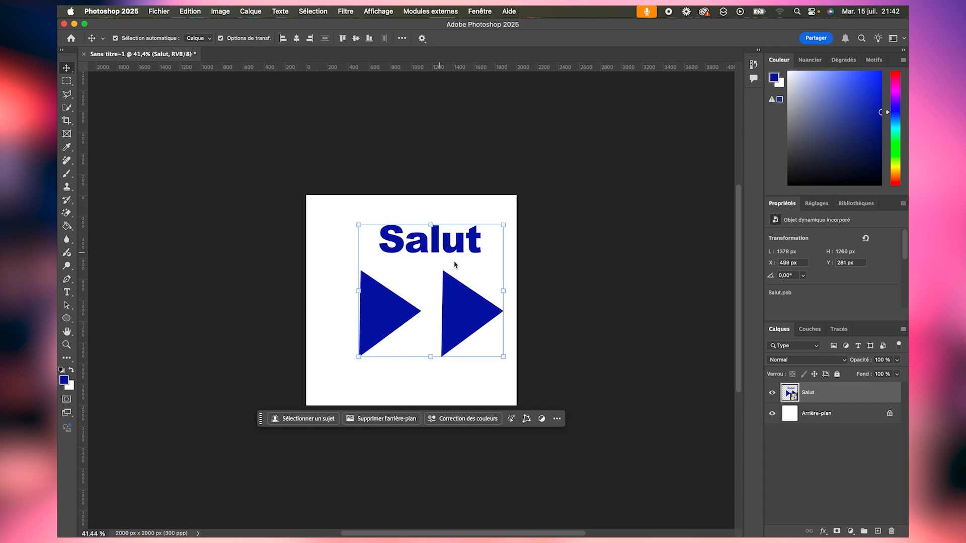
- Open the Salut smart object's contents, return to the Sans titre-1 document, and move the smart object down and left
{"action": "double_click", "coordinate": [791, 395]}
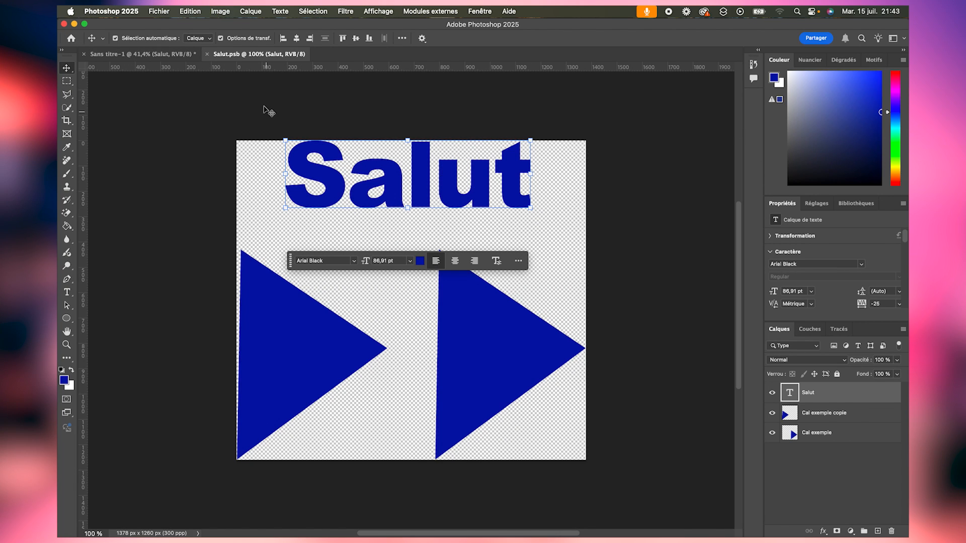
{"action": "left_click", "coordinate": [171, 55]}
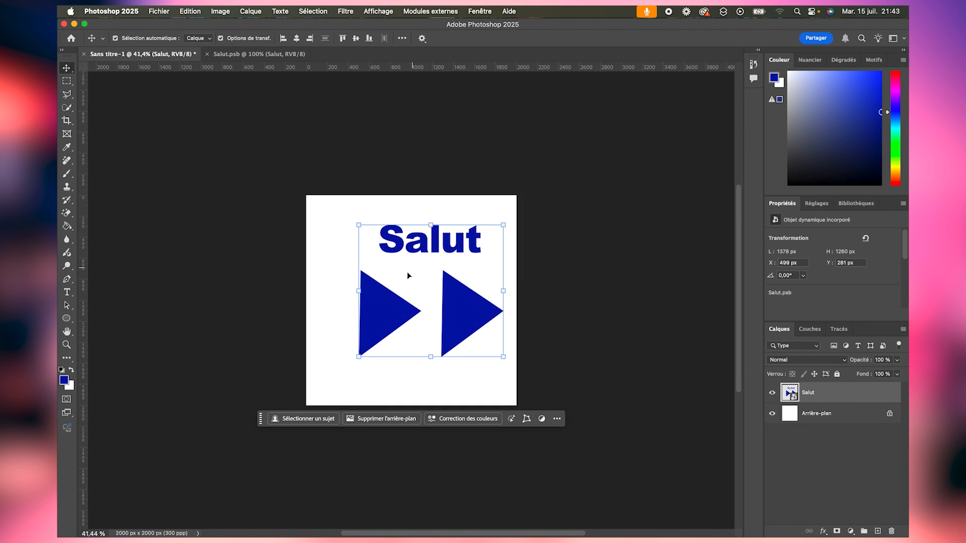
{"action": "left_click_drag", "start_coordinate": [377, 295], "coordinate": [348, 328]}
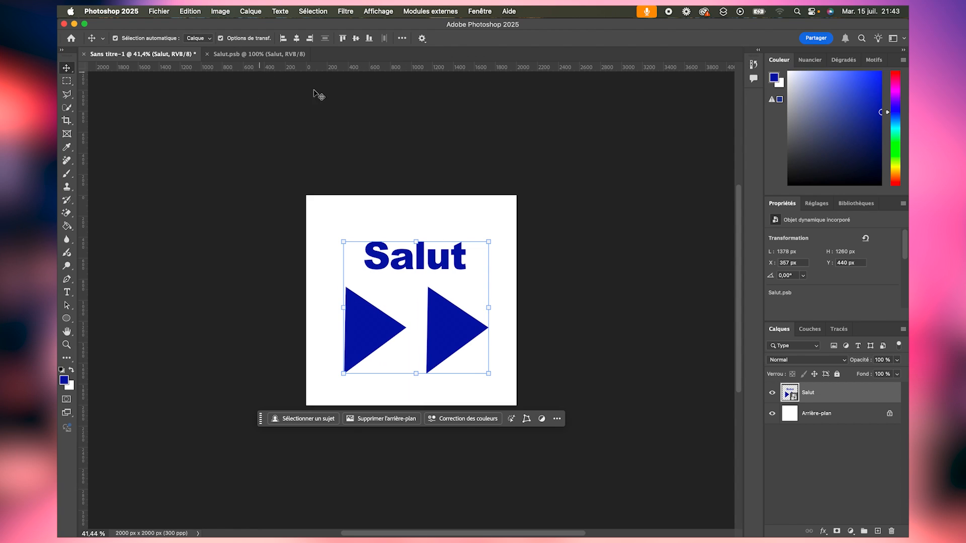
- In Salut.psb, rearrange the contents so the Salut text and both triangles overlap one another
{"action": "left_click", "coordinate": [287, 54]}
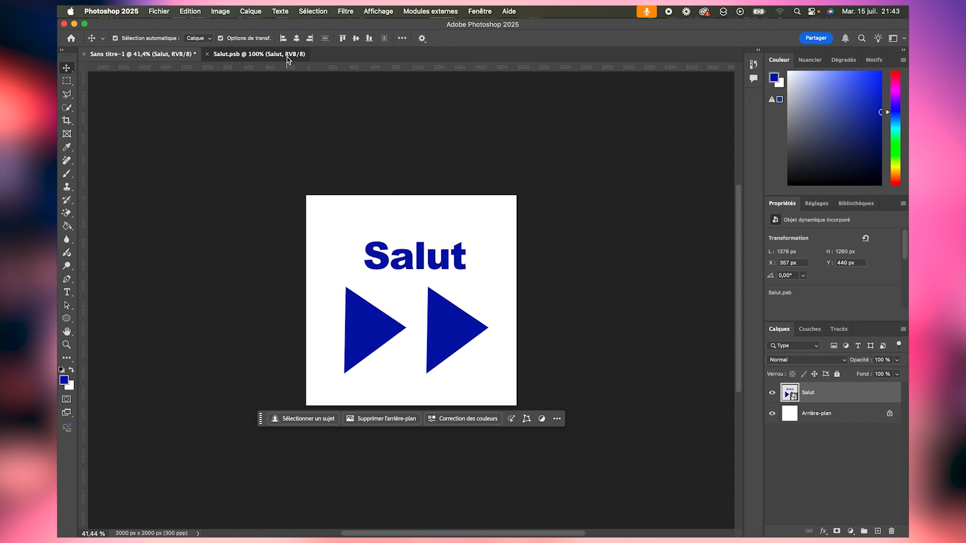
{"action": "left_click_drag", "start_coordinate": [426, 180], "coordinate": [395, 230]}
{"action": "left_click_drag", "start_coordinate": [503, 359], "coordinate": [383, 330]}
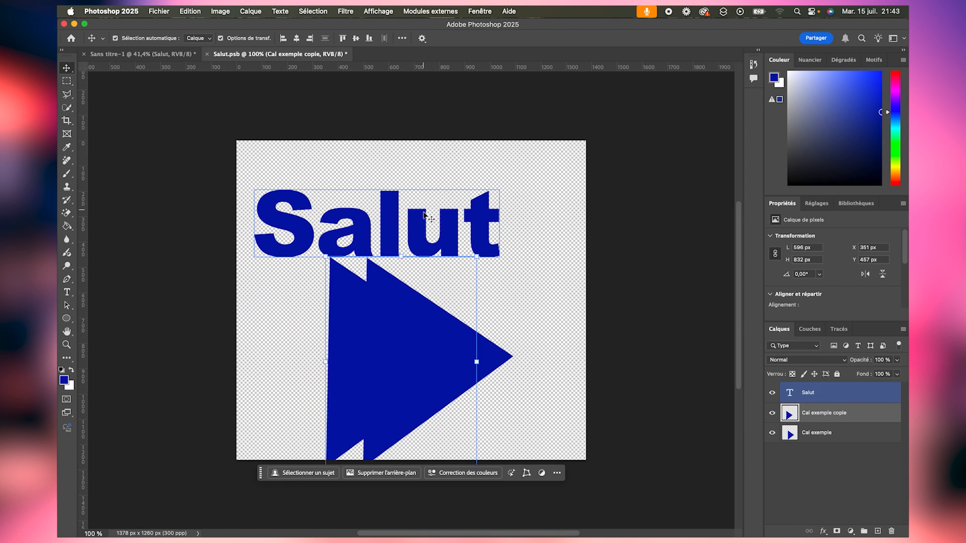
{"action": "left_click_drag", "start_coordinate": [424, 216], "coordinate": [435, 331]}
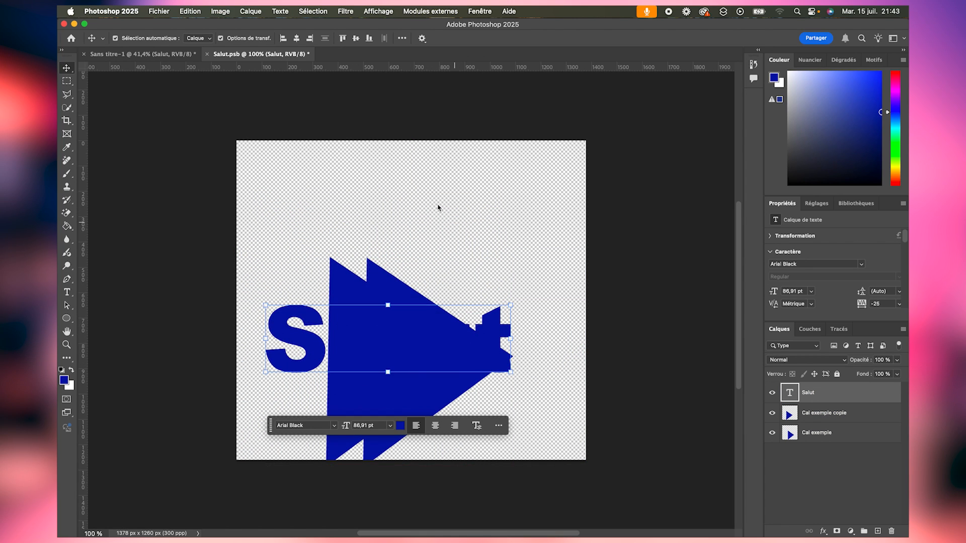
- Save and close Salut.psb, and reposition the updated smart object in Sans titre-1
{"action": "left_click", "coordinate": [159, 11]}
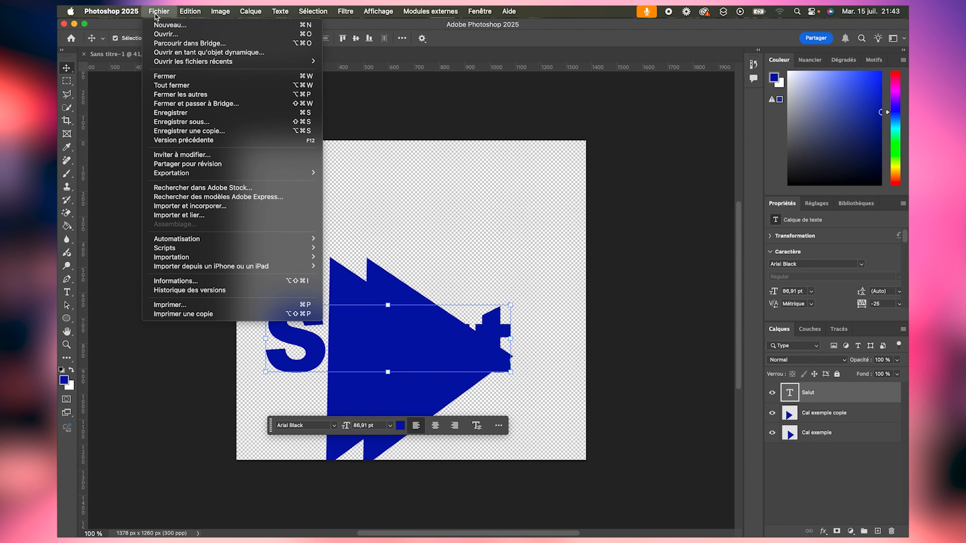
{"action": "left_click", "coordinate": [193, 116]}
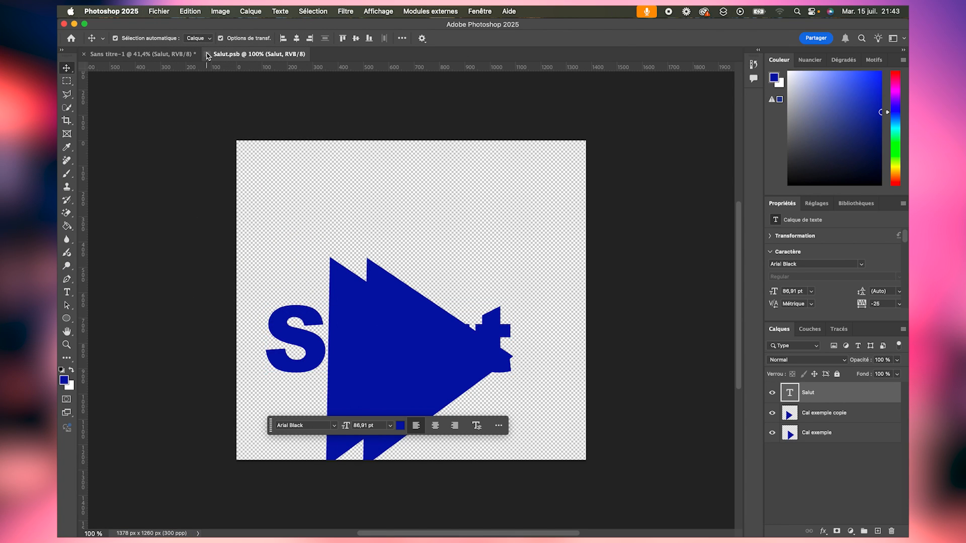
{"action": "left_click", "coordinate": [207, 53]}
{"action": "left_click_drag", "start_coordinate": [408, 314], "coordinate": [397, 294]}
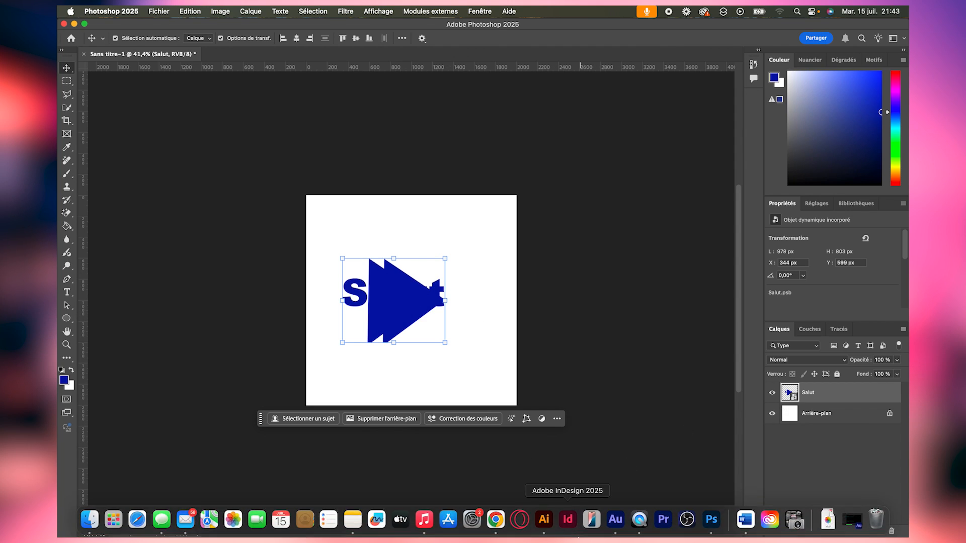
- Switch back to Illustrator, expand Calque 1 to list its objects, and select and move individual red rectangles
{"action": "left_click", "coordinate": [557, 525]}
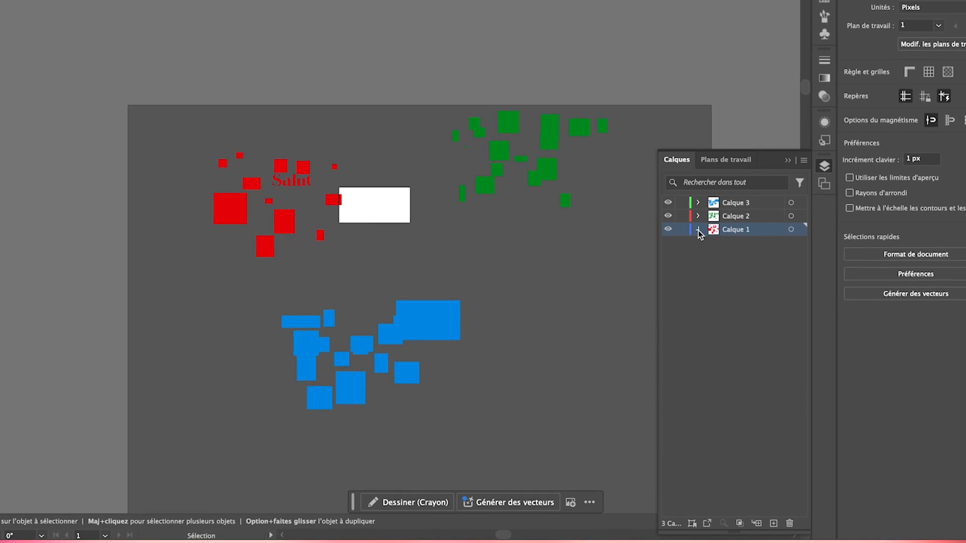
{"action": "left_click", "coordinate": [670, 290]}
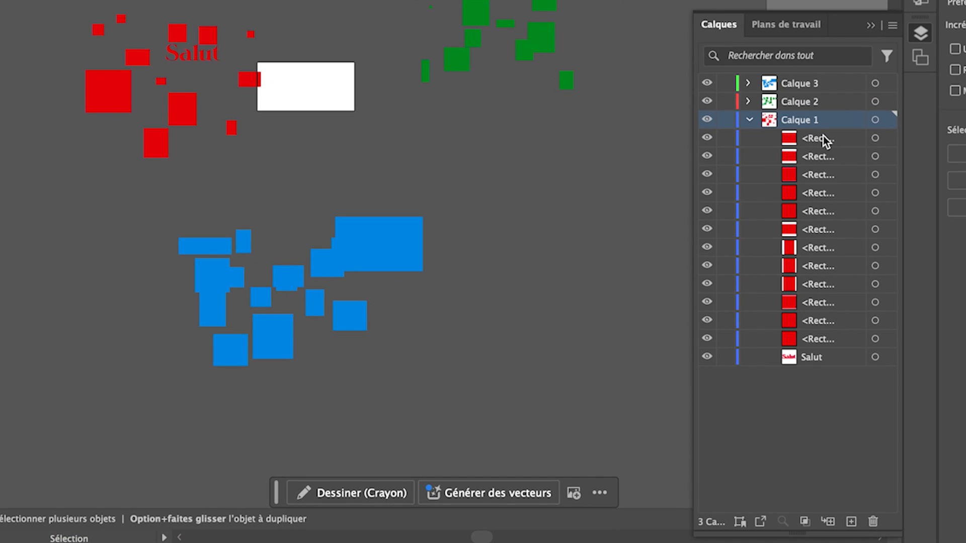
{"action": "left_click", "coordinate": [874, 138]}
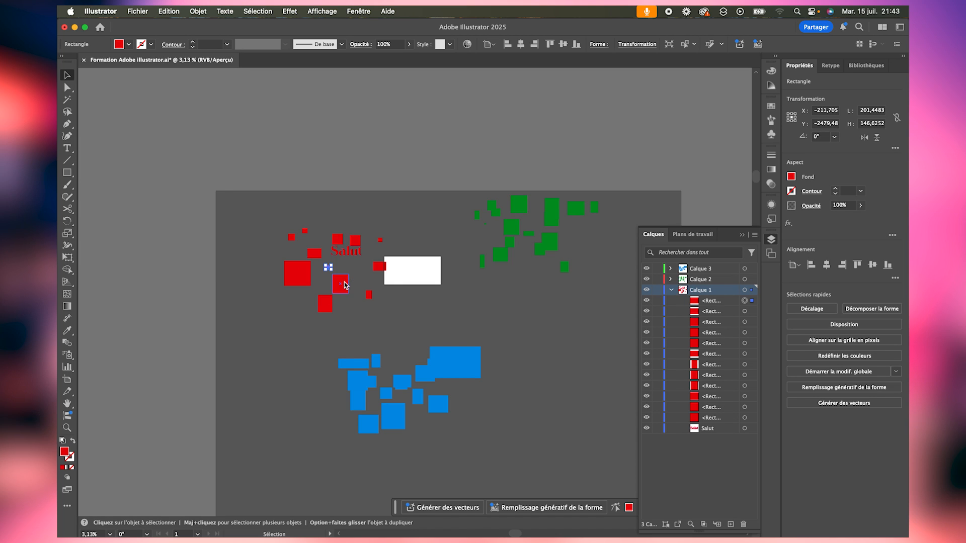
{"action": "left_click_drag", "start_coordinate": [344, 282], "coordinate": [312, 308]}
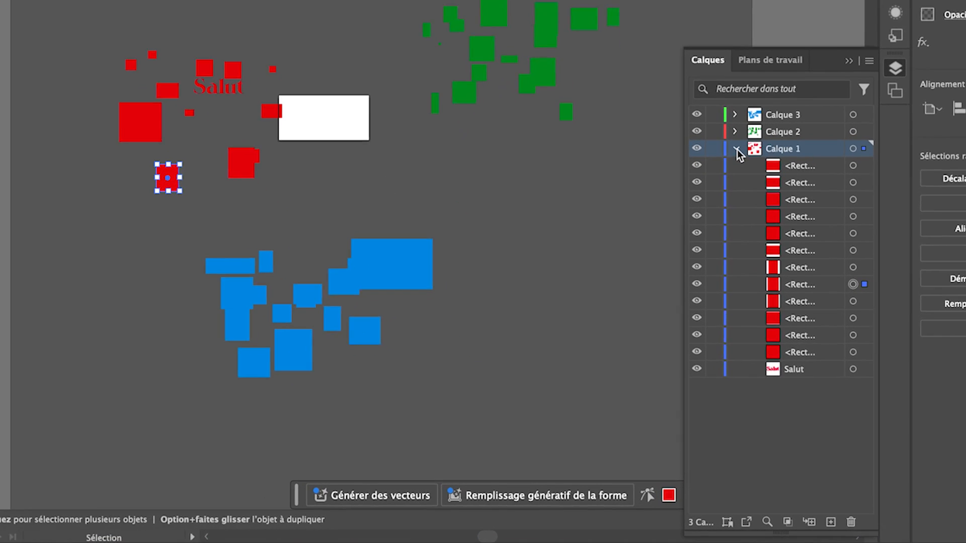
- Collapse Calque 1, expand Calque 2 to list its green rectangles, and clear the selection
{"action": "left_click", "coordinate": [736, 149]}
{"action": "left_click", "coordinate": [734, 131]}
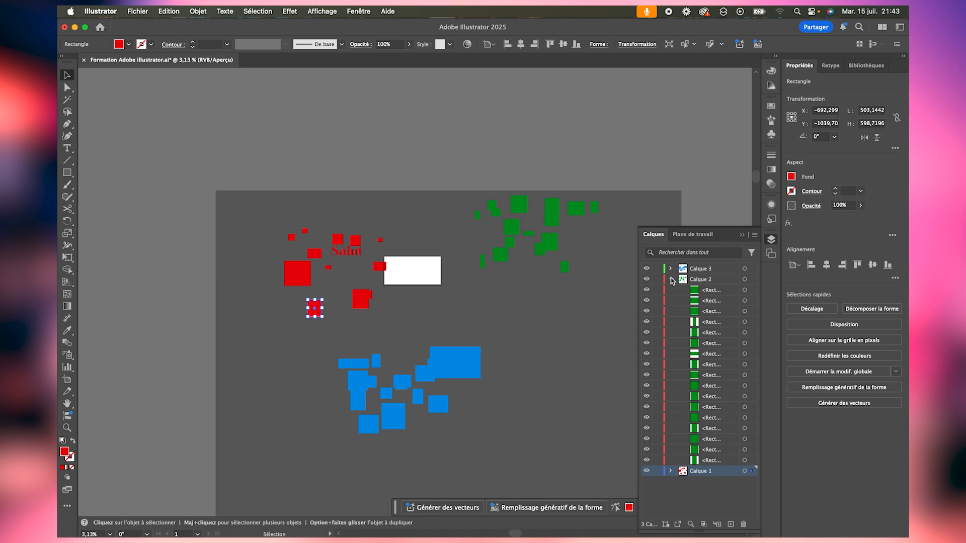
{"action": "left_click", "coordinate": [434, 204]}
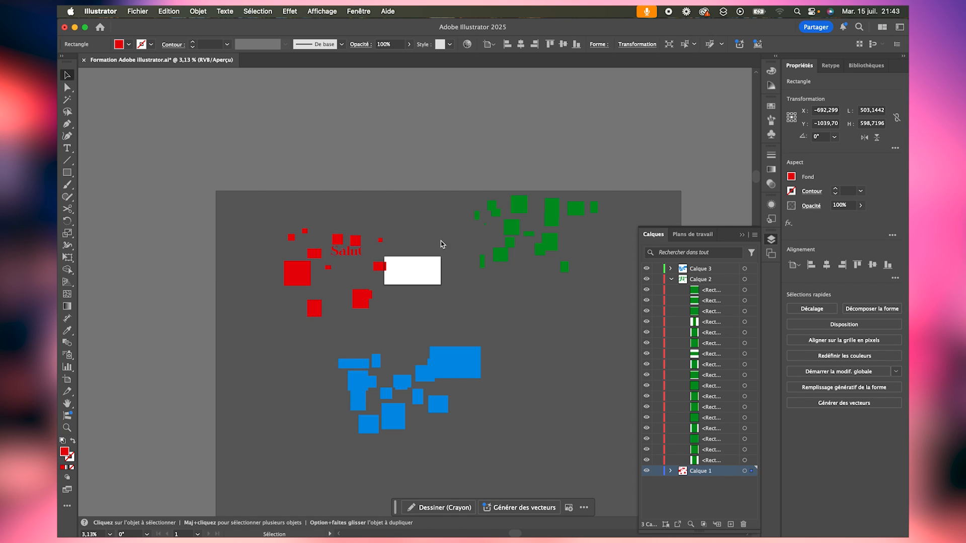
{"action": "scroll", "coordinate": [471, 352], "scroll_direction": "down", "scroll_amount": 5}
{"action": "scroll", "coordinate": [471, 354], "scroll_direction": "up", "scroll_amount": 2}
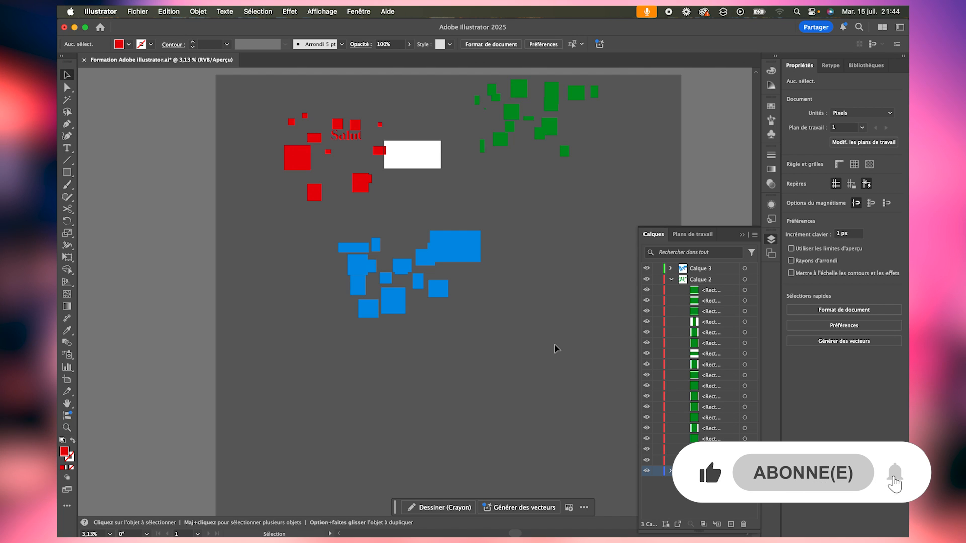
{"action": "scroll", "coordinate": [503, 305], "scroll_direction": "up", "scroll_amount": 1}
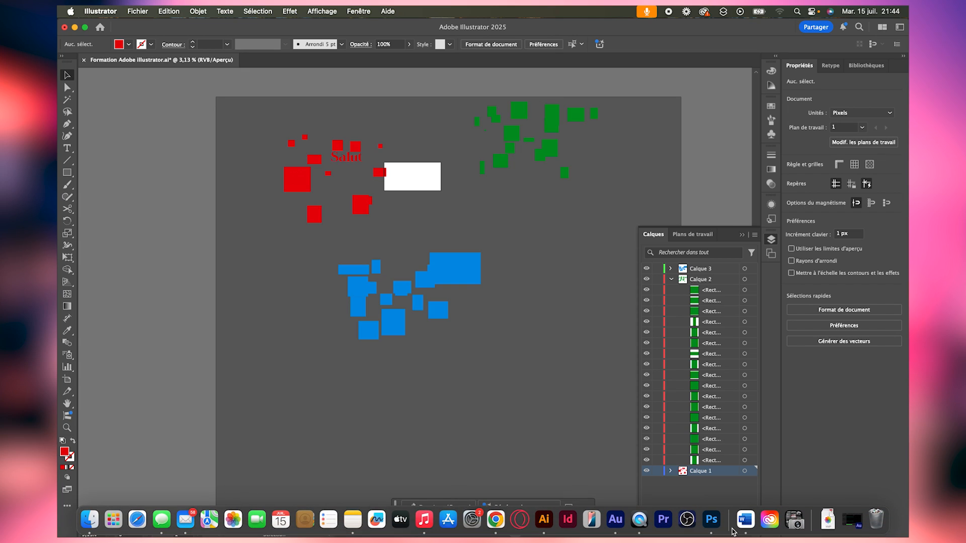
- Switch to Photoshop, restore the separate Salut text and triangle layers in Sans titre-1, and select all three
{"action": "left_click", "coordinate": [714, 524]}
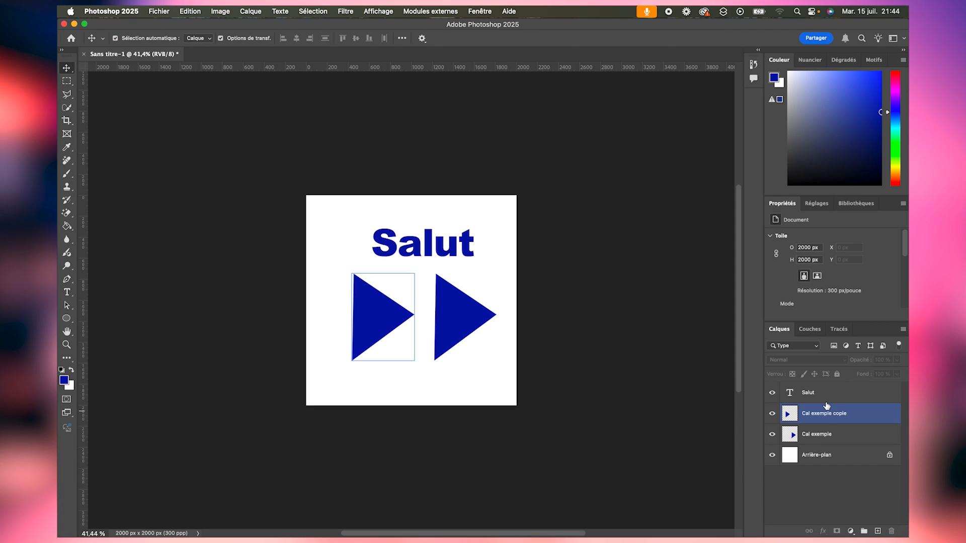
{"action": "left_click", "coordinate": [828, 397]}
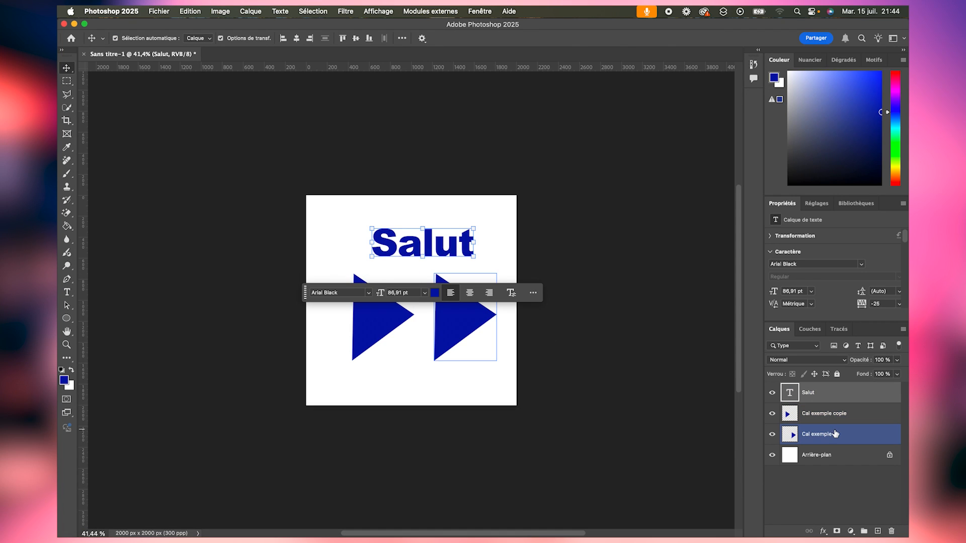
{"action": "left_click", "coordinate": [836, 434], "text": "shift"}
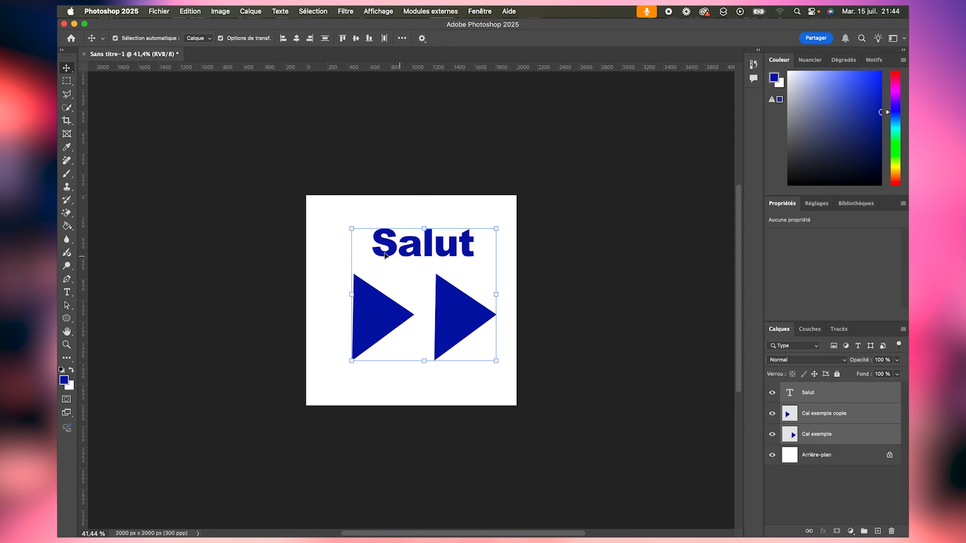
- Move both triangles and the Salut text individually so they sit closer together, with the triangles slightly overlapping
{"action": "left_click", "coordinate": [338, 317]}
{"action": "mouse_move", "coordinate": [365, 324]}
{"action": "left_mouse_down"}
{"action": "mouse_move", "coordinate": [421, 319]}
{"action": "mouse_move", "coordinate": [362, 325]}
{"action": "left_mouse_up"}
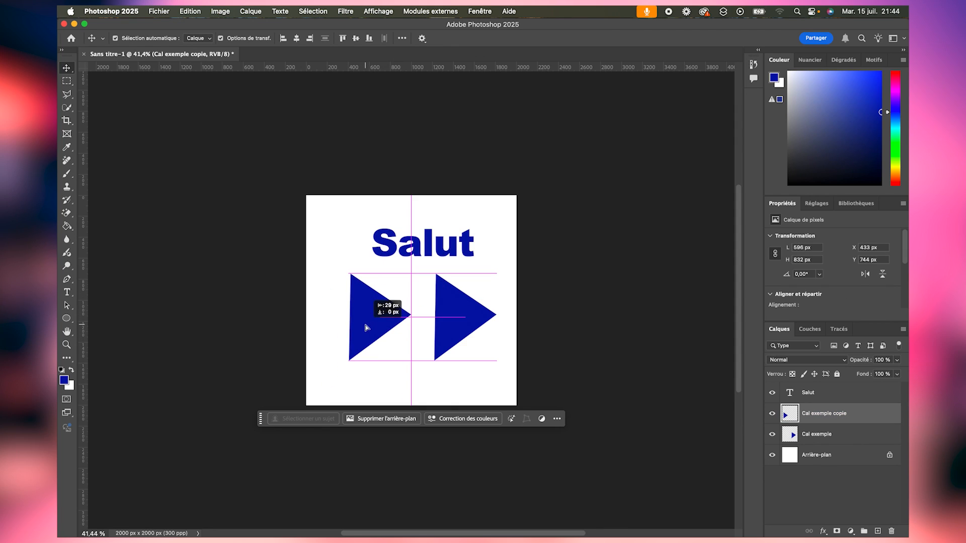
{"action": "left_click_drag", "start_coordinate": [459, 315], "coordinate": [423, 313]}
{"action": "left_click_drag", "start_coordinate": [415, 243], "coordinate": [393, 256]}
- Link the Salut, Cal exemple copie and Cal exemple layers, and move the linked set through Cal exemple alone
{"action": "left_click_drag", "start_coordinate": [237, 161], "coordinate": [476, 363]}
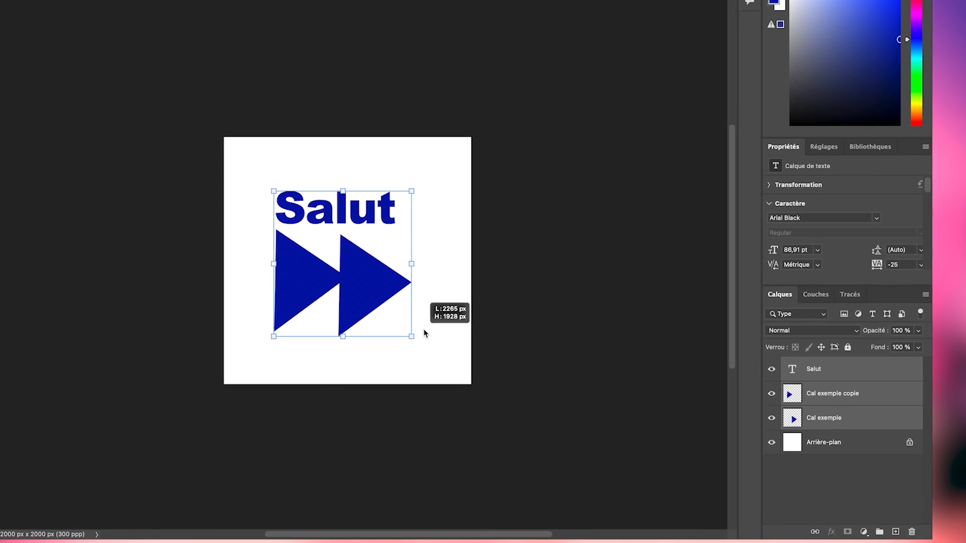
{"action": "left_click_drag", "start_coordinate": [425, 333], "coordinate": [425, 332]}
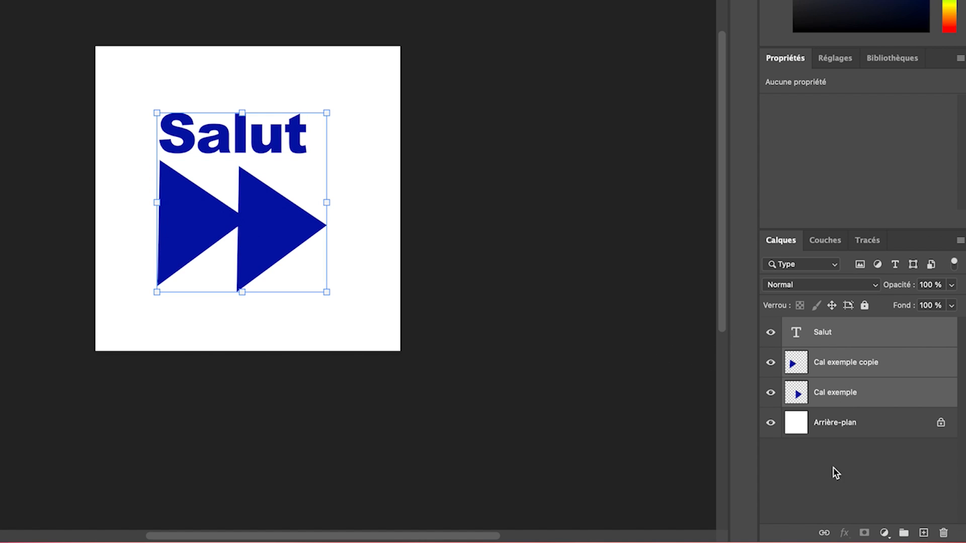
{"action": "left_click", "coordinate": [824, 534]}
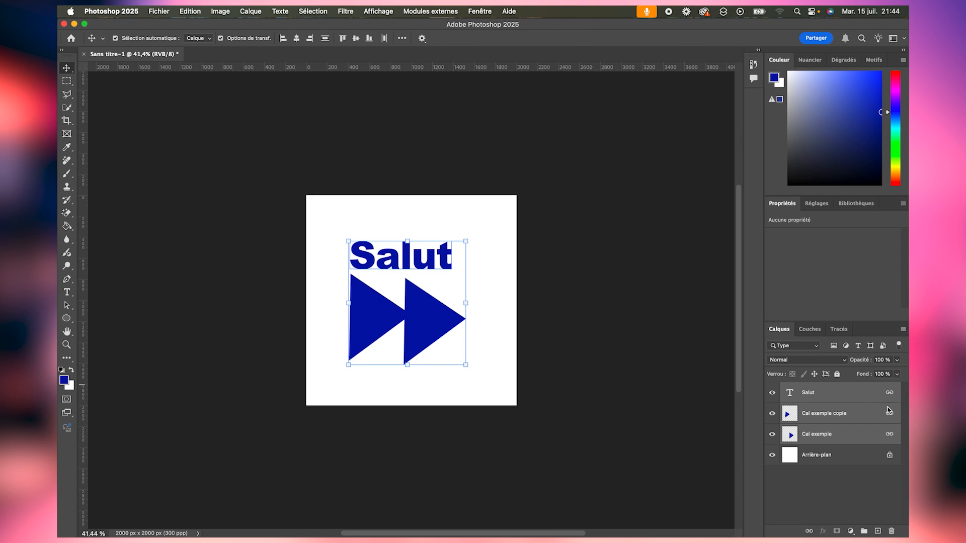
{"action": "left_click", "coordinate": [840, 433]}
{"action": "left_click_drag", "start_coordinate": [431, 302], "coordinate": [456, 322]}
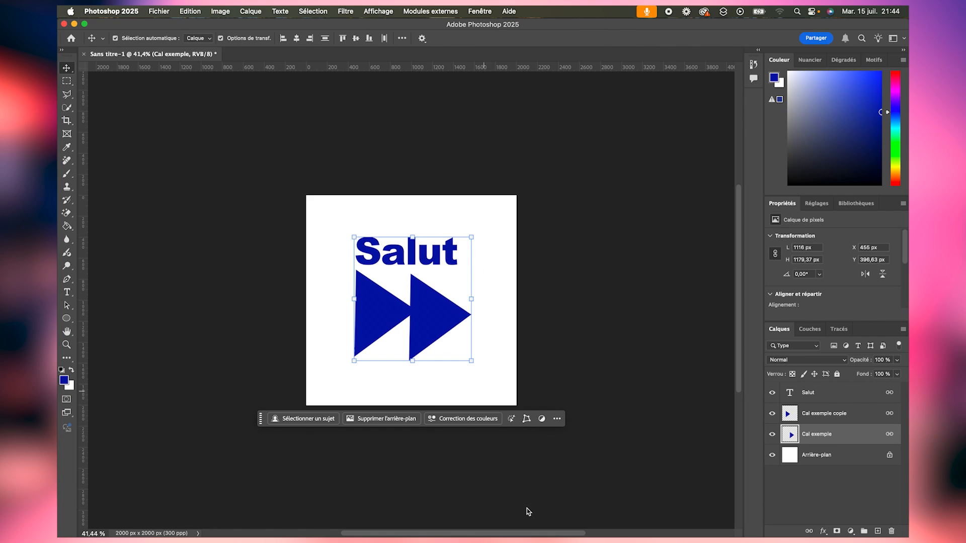
- Switch back to Illustrator, collapse the layer list, and spread four blue rectangles apart individually, including the largest one
{"action": "left_click", "coordinate": [546, 523]}
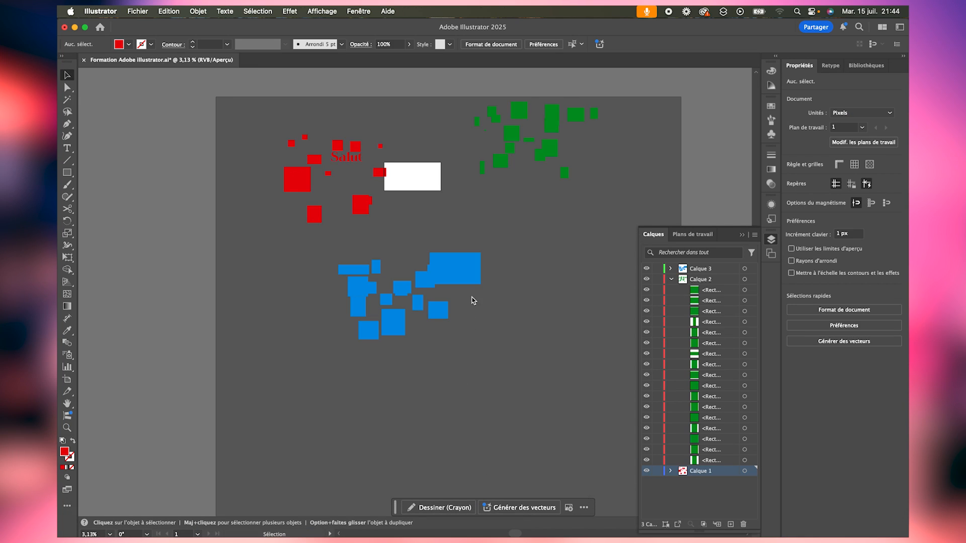
{"action": "left_click", "coordinate": [743, 235]}
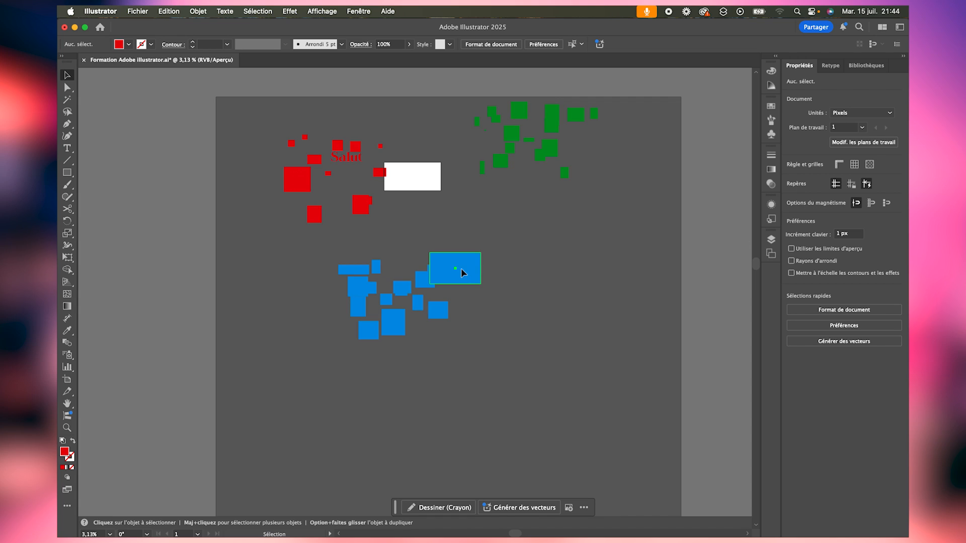
{"action": "left_click_drag", "start_coordinate": [461, 273], "coordinate": [497, 255]}
{"action": "left_click_drag", "start_coordinate": [436, 308], "coordinate": [469, 312]}
{"action": "left_click_drag", "start_coordinate": [433, 273], "coordinate": [459, 287]}
{"action": "left_click_drag", "start_coordinate": [414, 310], "coordinate": [394, 330]}
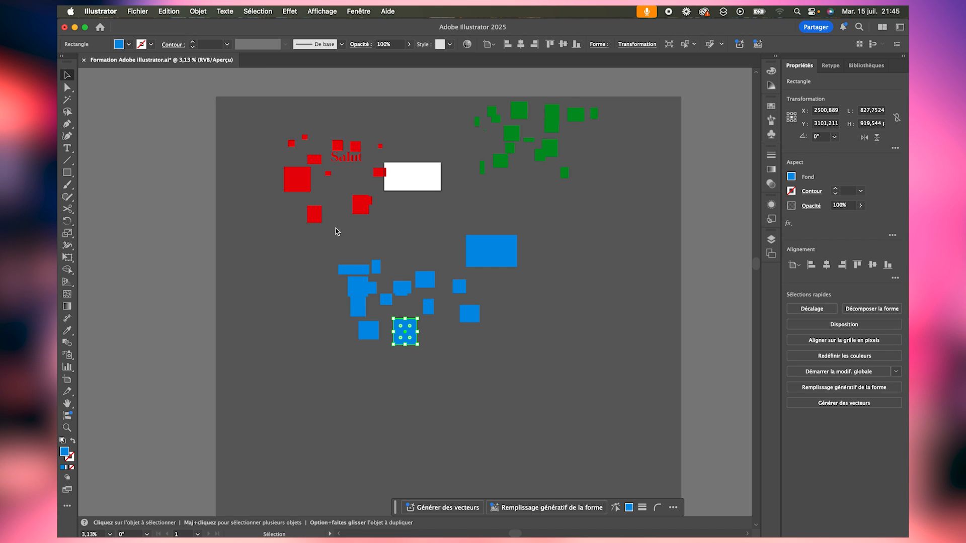
- Group all the blue rectangles and move the group down the artboard
{"action": "left_click_drag", "start_coordinate": [549, 386], "coordinate": [550, 384]}
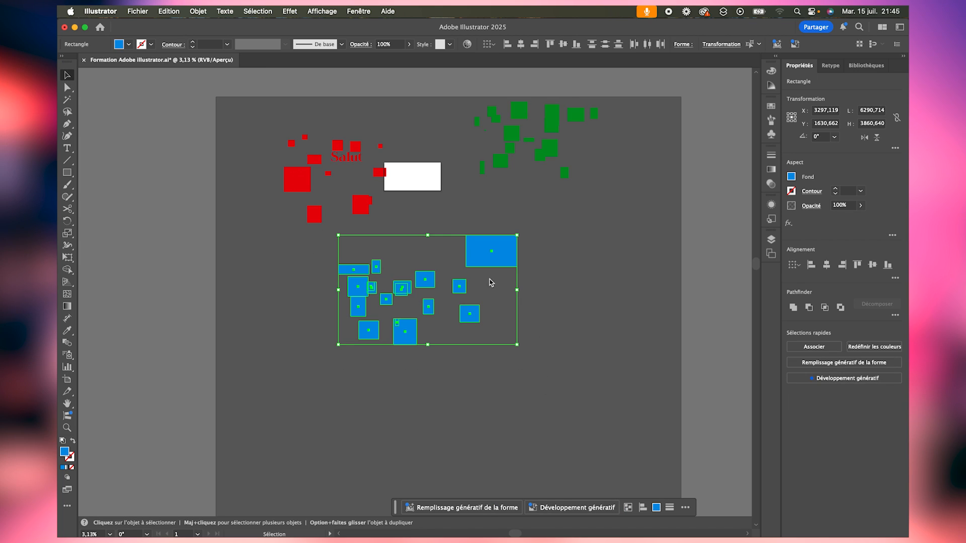
{"action": "right_click", "coordinate": [472, 256]}
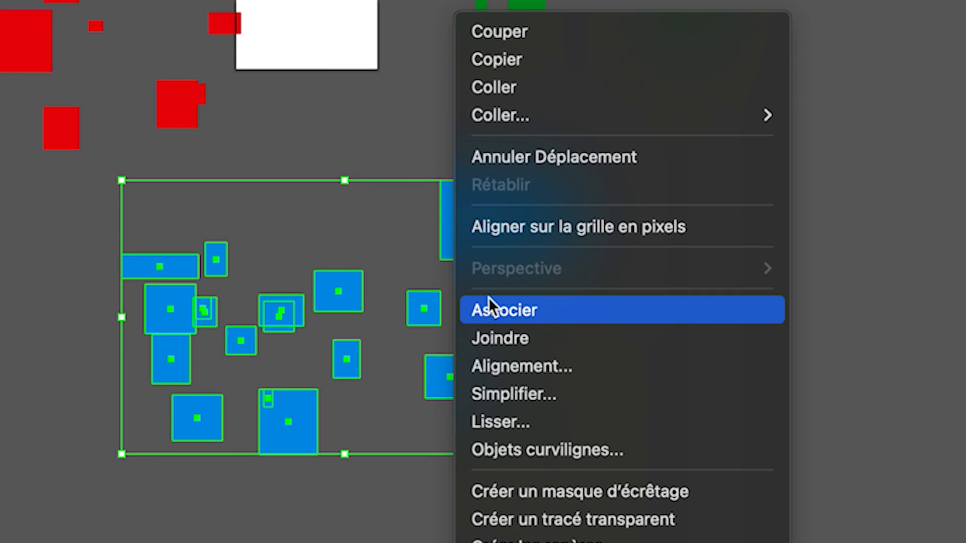
{"action": "left_click", "coordinate": [511, 316]}
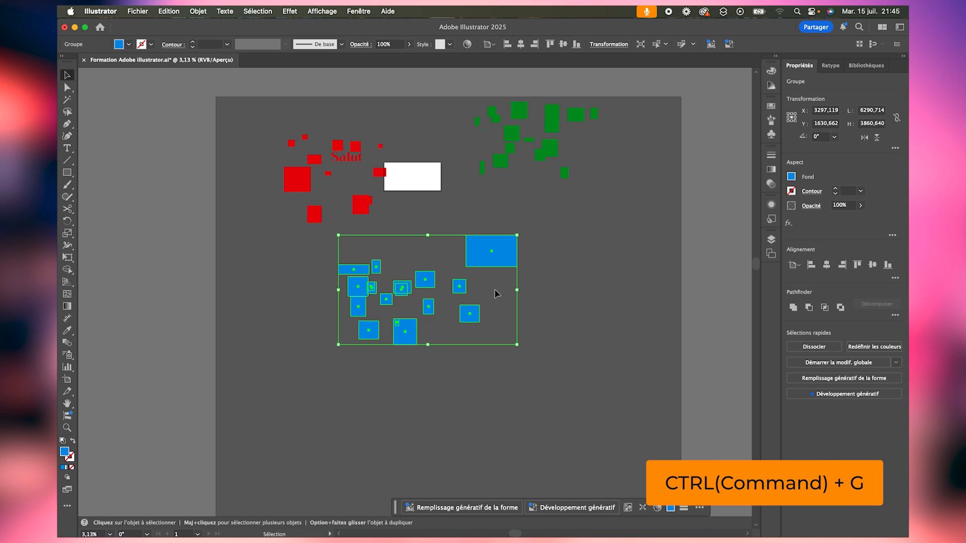
{"action": "left_click", "coordinate": [536, 265]}
{"action": "left_click_drag", "start_coordinate": [496, 247], "coordinate": [492, 357]}
- Move one green rectangle away from the others, group all the green rectangles, and shift the group down
{"action": "left_click_drag", "start_coordinate": [554, 127], "coordinate": [580, 166]}
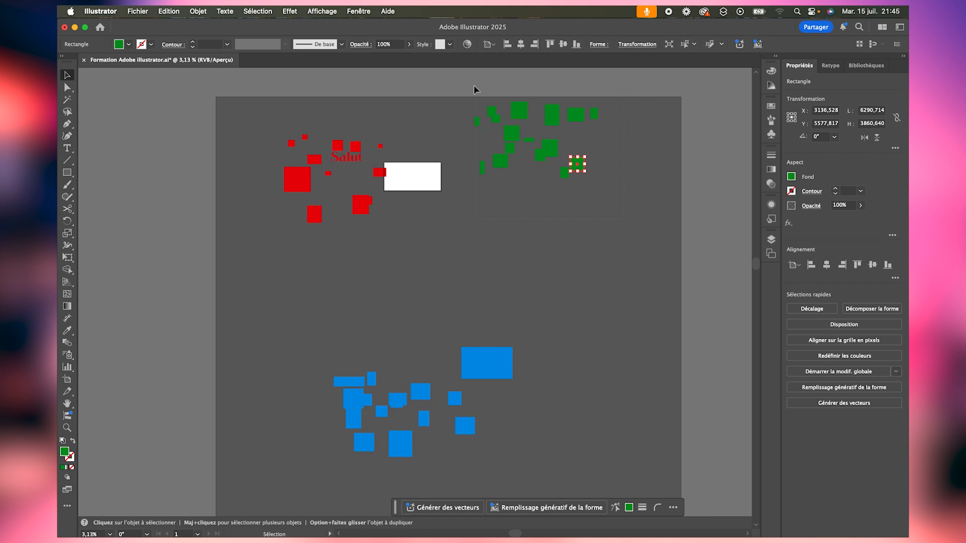
{"action": "left_click_drag", "start_coordinate": [474, 85], "coordinate": [472, 85]}
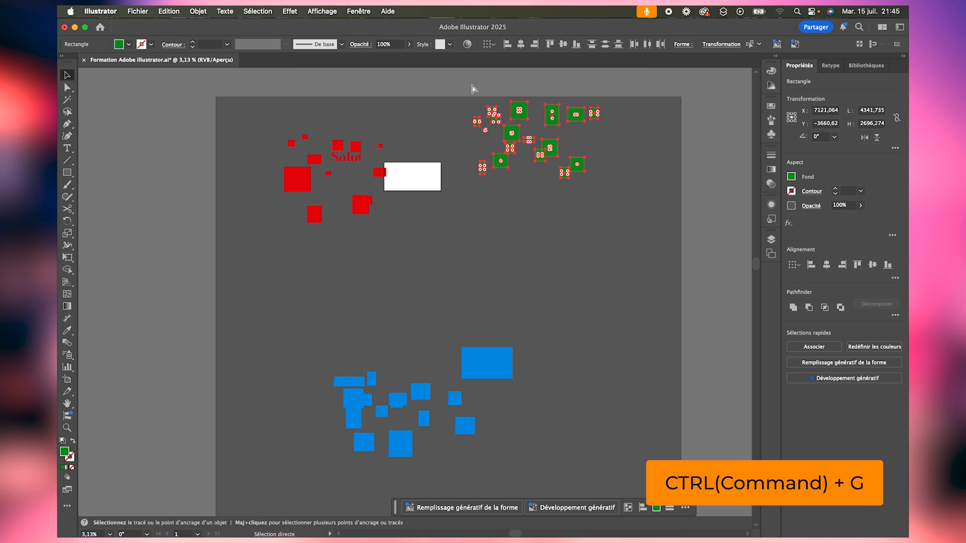
{"action": "key", "text": "super+g"}
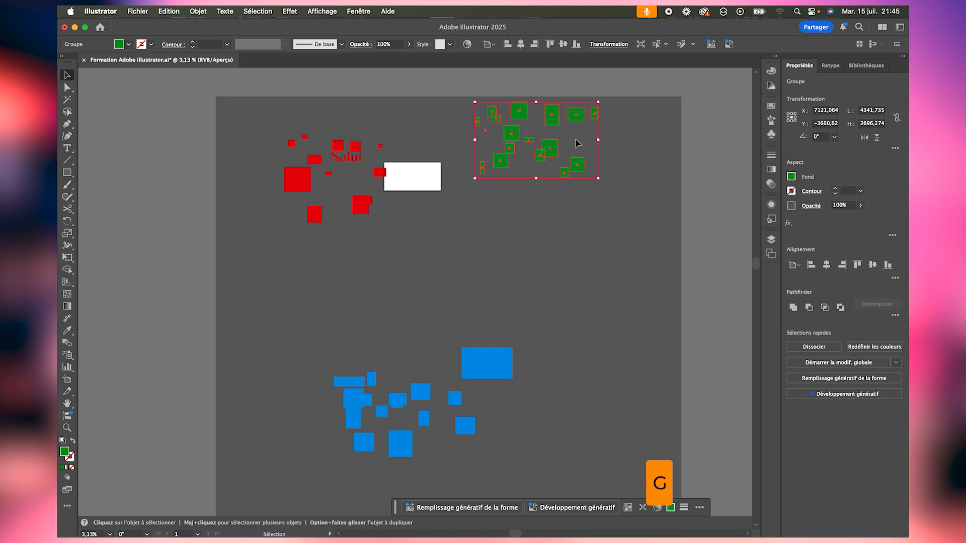
{"action": "left_click_drag", "start_coordinate": [576, 165], "coordinate": [583, 253]}
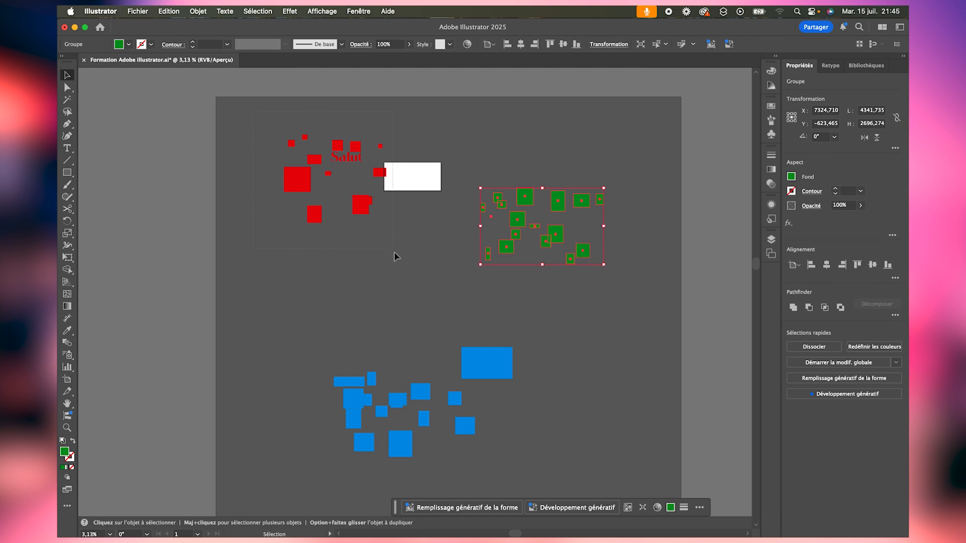
- Group the red rectangles with the Salut text and move the group down and slightly left, clear of the white rectangle
{"action": "left_click_drag", "start_coordinate": [394, 257], "coordinate": [412, 274]}
{"action": "key", "text": "super+g"}
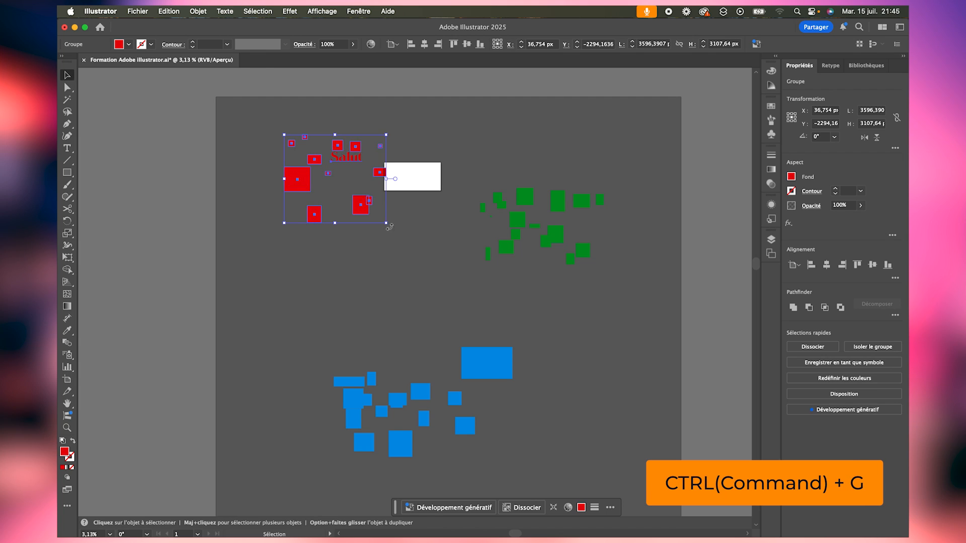
{"action": "left_click_drag", "start_coordinate": [363, 208], "coordinate": [347, 257]}
{"action": "left_click", "coordinate": [392, 274]}
{"action": "left_click_drag", "start_coordinate": [340, 193], "coordinate": [346, 201]}
- Show the layer list, collapse Calque 2, and expand Calque 3 and its group to list the blue rectangles
{"action": "left_click", "coordinate": [771, 238]}
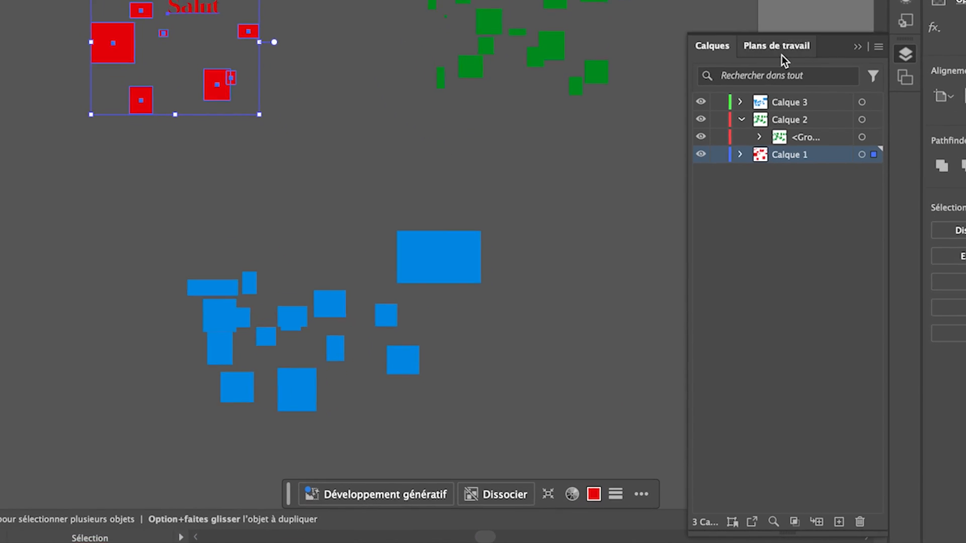
{"action": "left_click", "coordinate": [749, 102]}
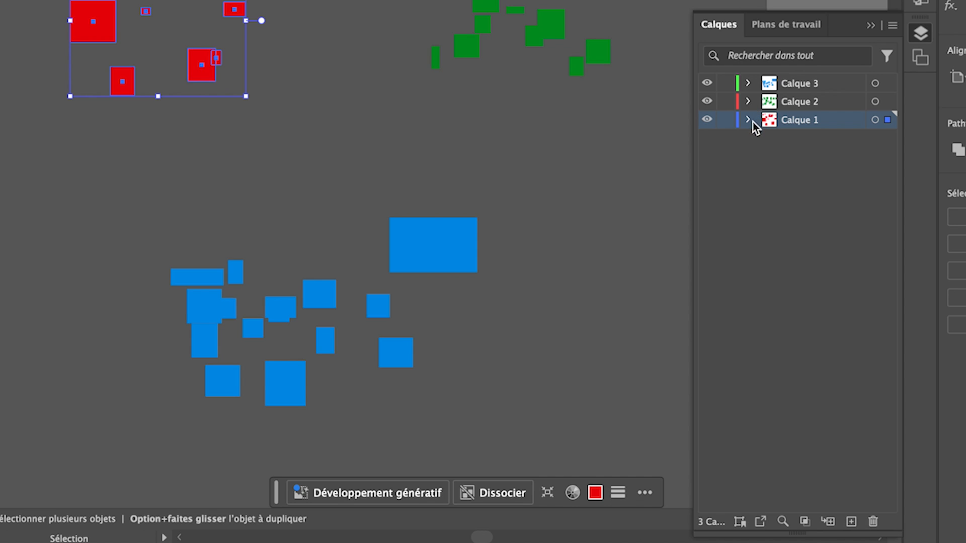
{"action": "left_click", "coordinate": [749, 84]}
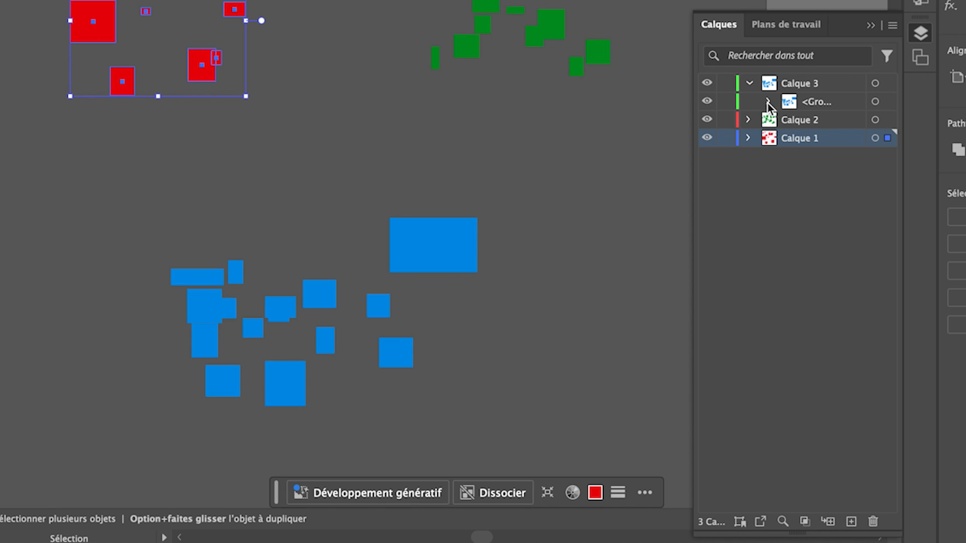
{"action": "left_click", "coordinate": [768, 101]}
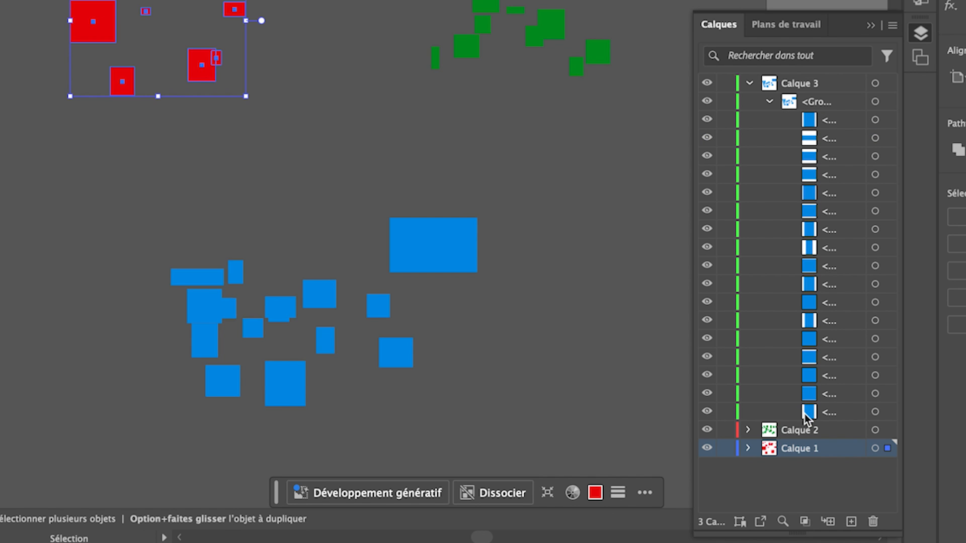
- Select the largest blue rectangle inside the Calque 3 group, fill it with orange, and deselect it
{"action": "left_click", "coordinate": [875, 120]}
{"action": "left_click", "coordinate": [876, 156]}
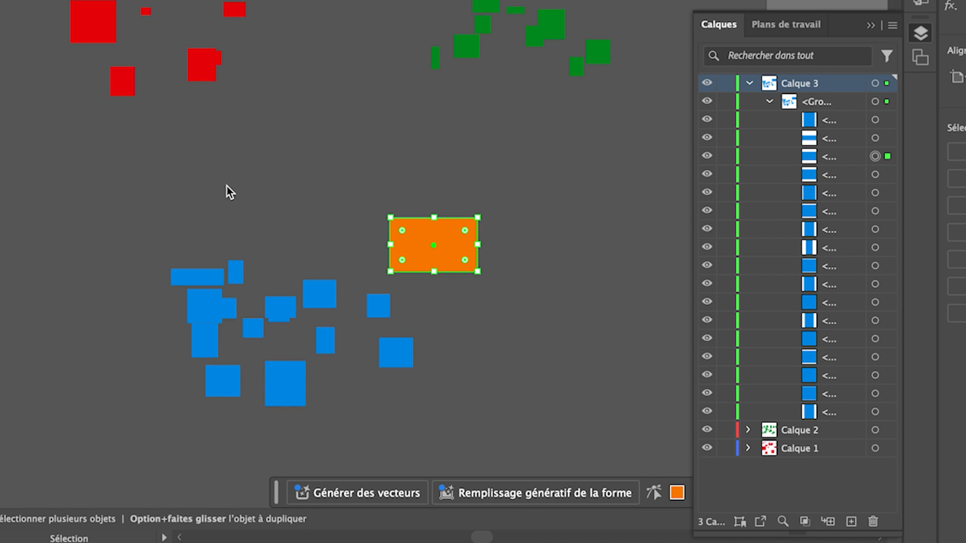
{"action": "left_click", "coordinate": [252, 186]}
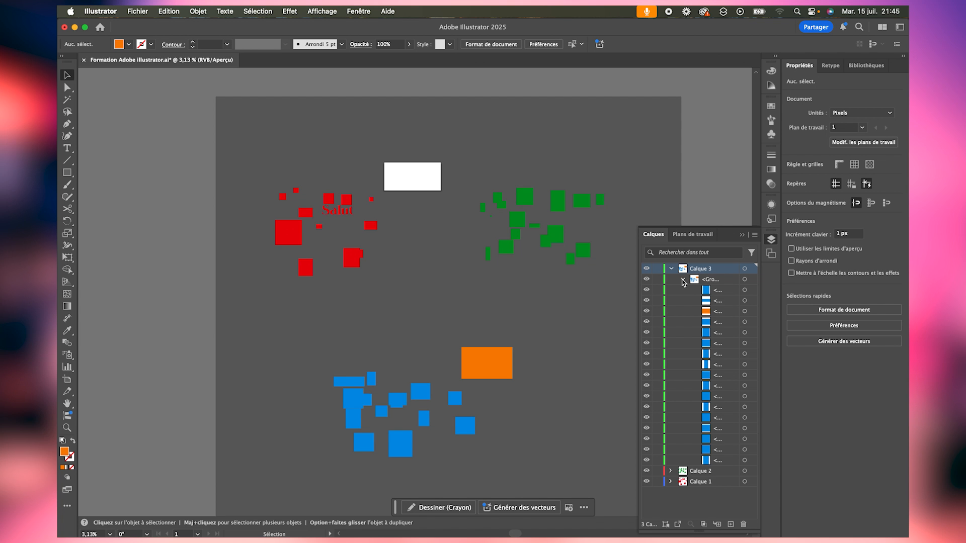
- Examine the grouped objects inside Calque 2 and Calque 3 in the layer list, and collapse both layers
{"action": "left_click", "coordinate": [769, 101]}
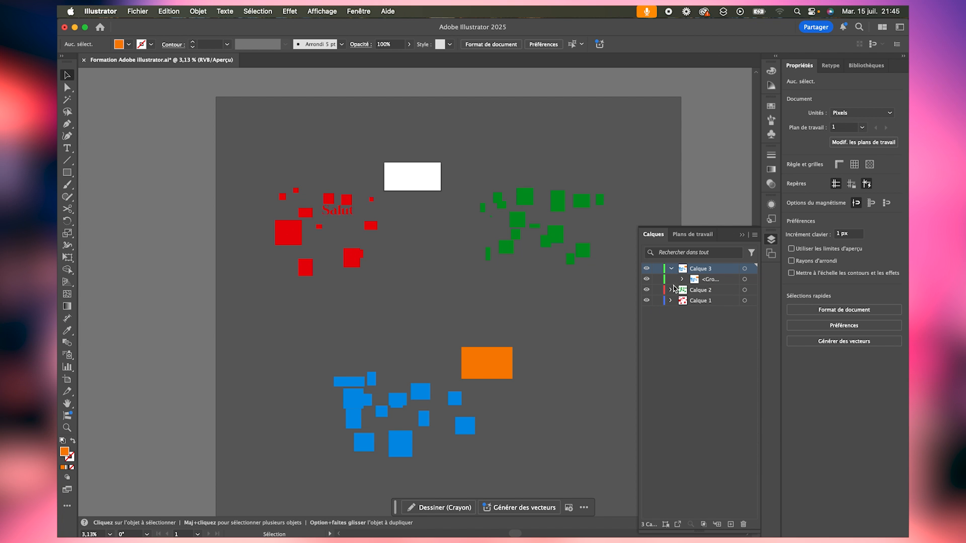
{"action": "left_click", "coordinate": [671, 290]}
{"action": "left_click", "coordinate": [683, 301]}
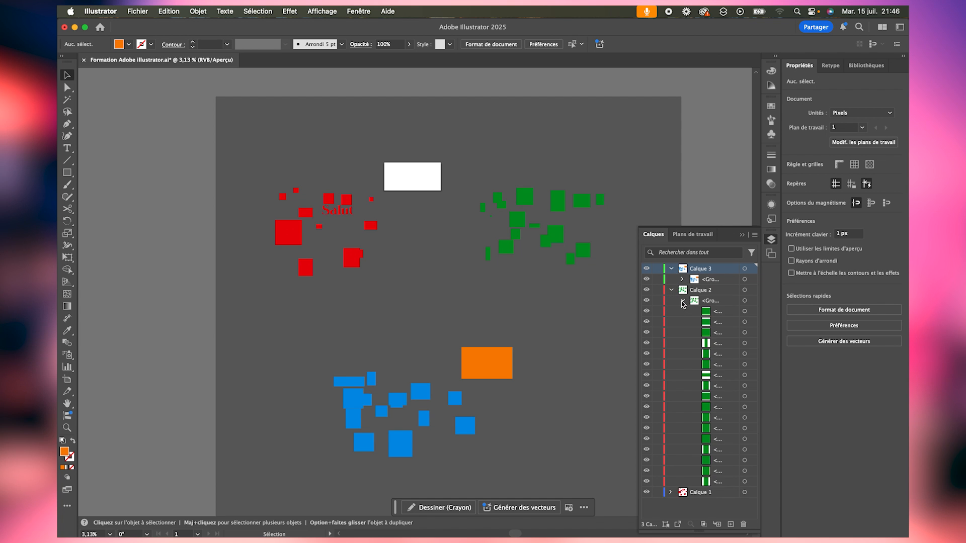
{"action": "left_click", "coordinate": [683, 281]}
{"action": "scroll", "coordinate": [707, 373], "scroll_direction": "down", "scroll_amount": 5}
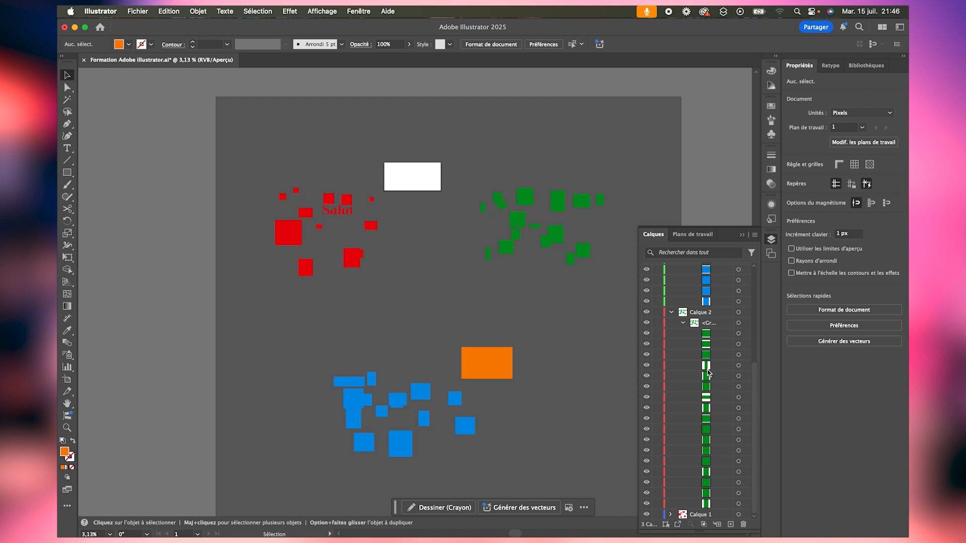
{"action": "scroll", "coordinate": [699, 276], "scroll_direction": "up", "scroll_amount": 5}
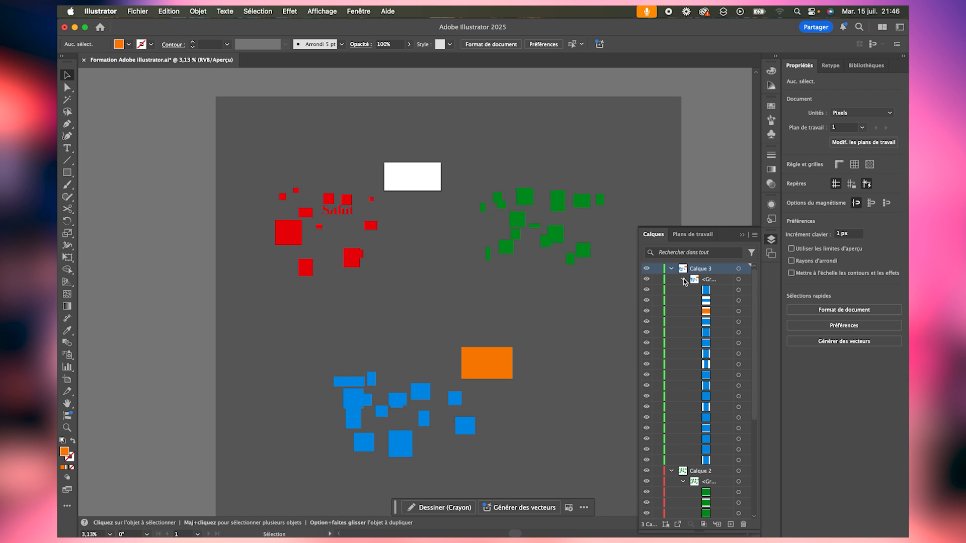
{"action": "left_click", "coordinate": [684, 281]}
{"action": "left_click", "coordinate": [672, 290]}
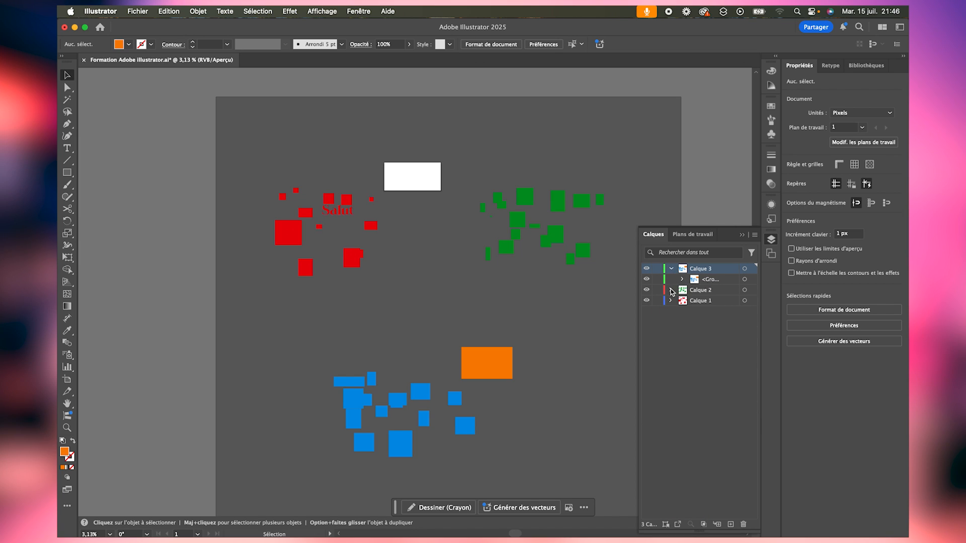
{"action": "left_click", "coordinate": [672, 269]}
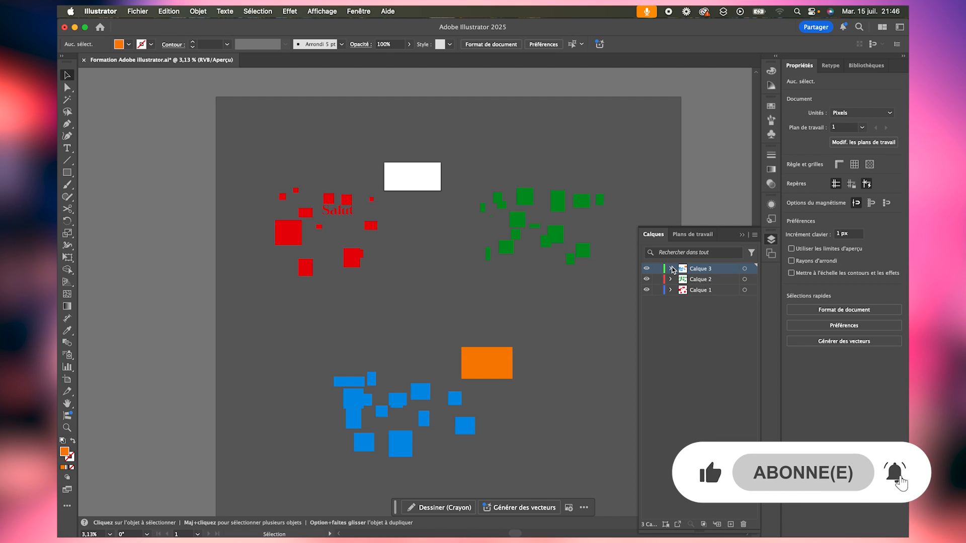
- Move the grouped blue and orange rectangles of Calque 3 slightly down and left, ungroup them, and deselect
{"action": "left_click", "coordinate": [511, 342]}
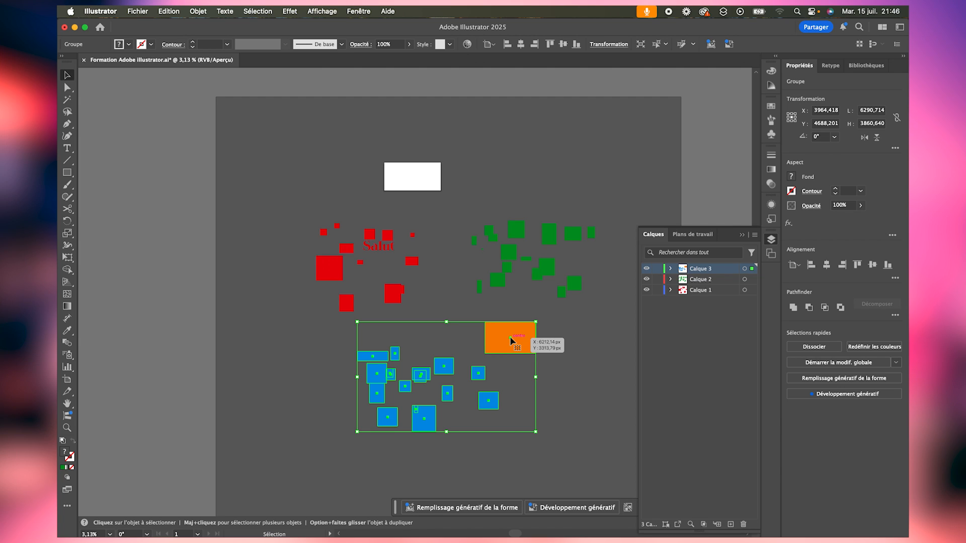
{"action": "left_click_drag", "start_coordinate": [510, 341], "coordinate": [489, 350]}
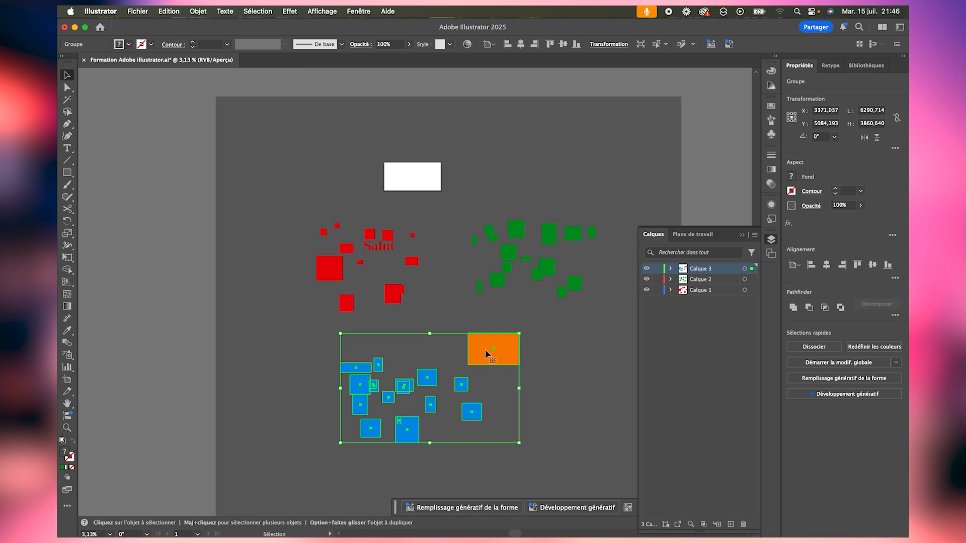
{"action": "right_click", "coordinate": [487, 352]}
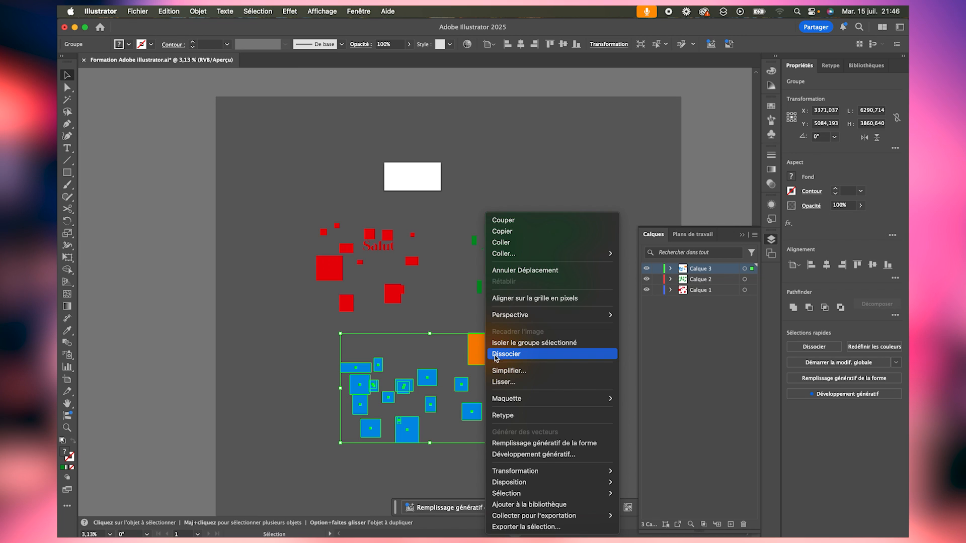
{"action": "left_click", "coordinate": [520, 355]}
{"action": "left_click", "coordinate": [557, 378]}
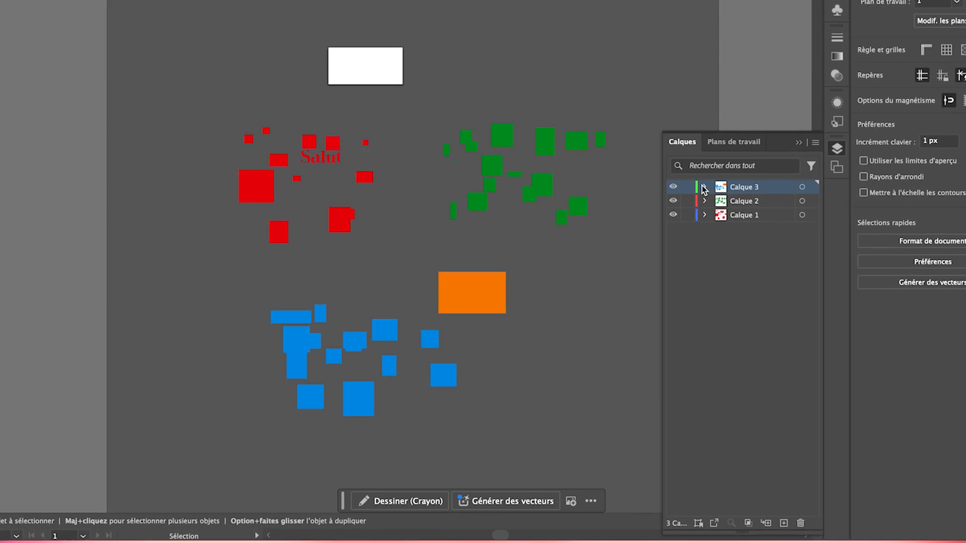
- Compare the ungrouped rectangles of Calque 3 with the grouped ones of Calque 2 in the layer list, and check how the red group selects
{"action": "left_click", "coordinate": [670, 269]}
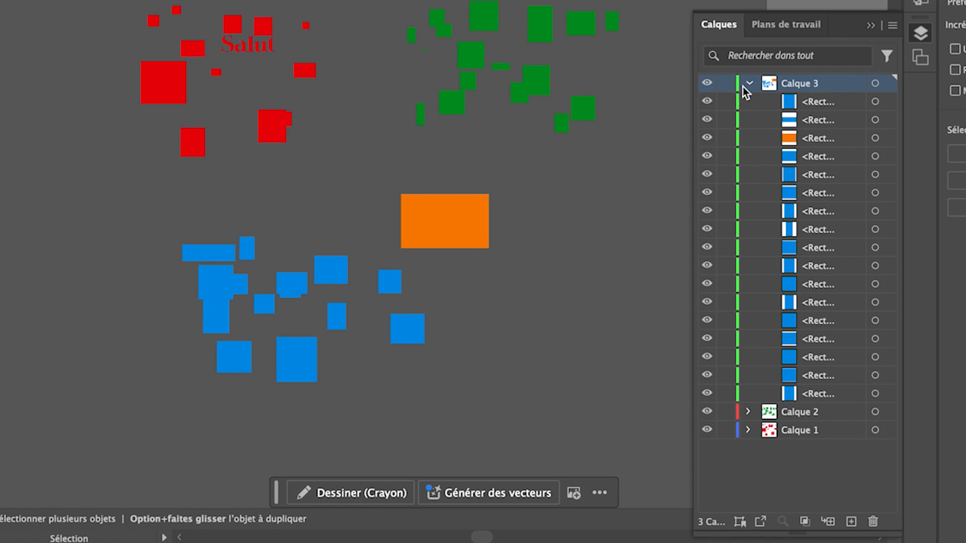
{"action": "left_click", "coordinate": [750, 83]}
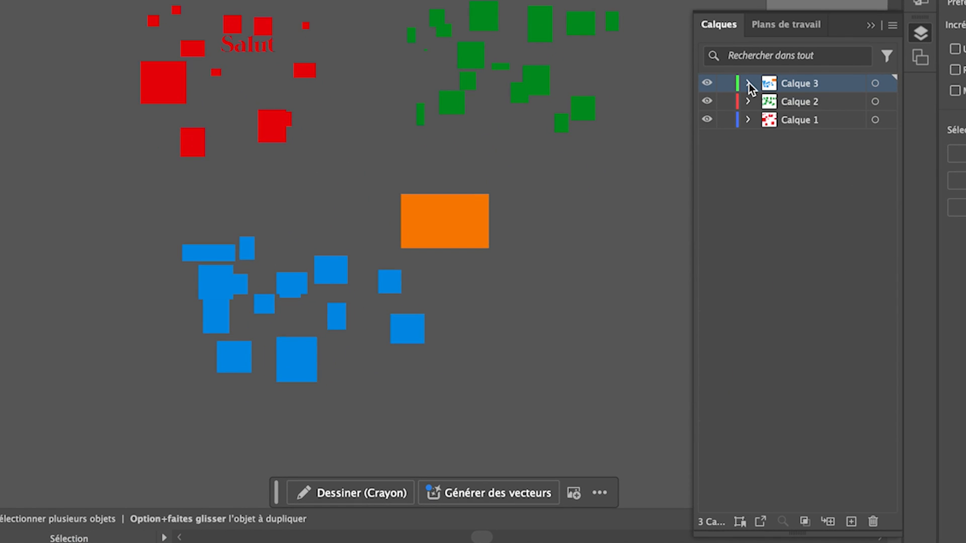
{"action": "left_click", "coordinate": [749, 102]}
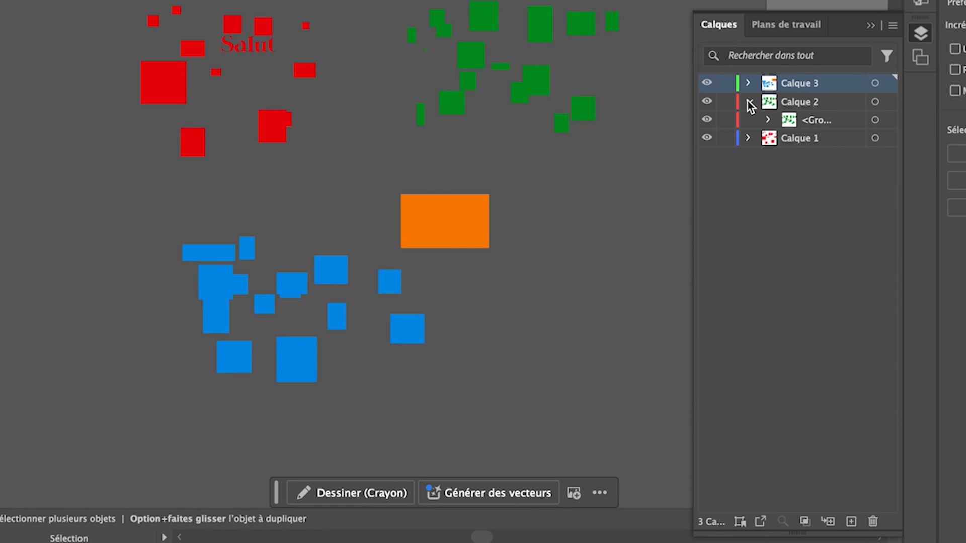
{"action": "left_click", "coordinate": [768, 120]}
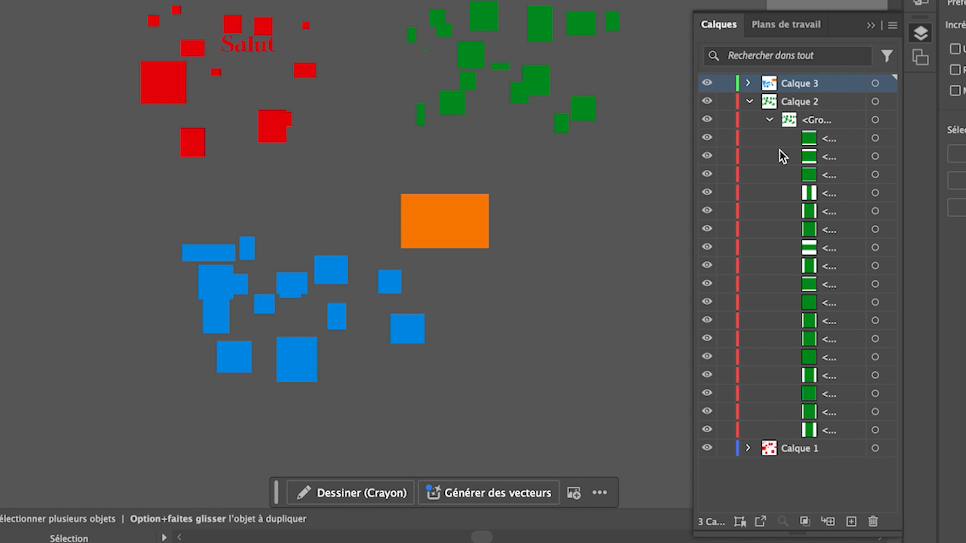
{"action": "left_click", "coordinate": [749, 103]}
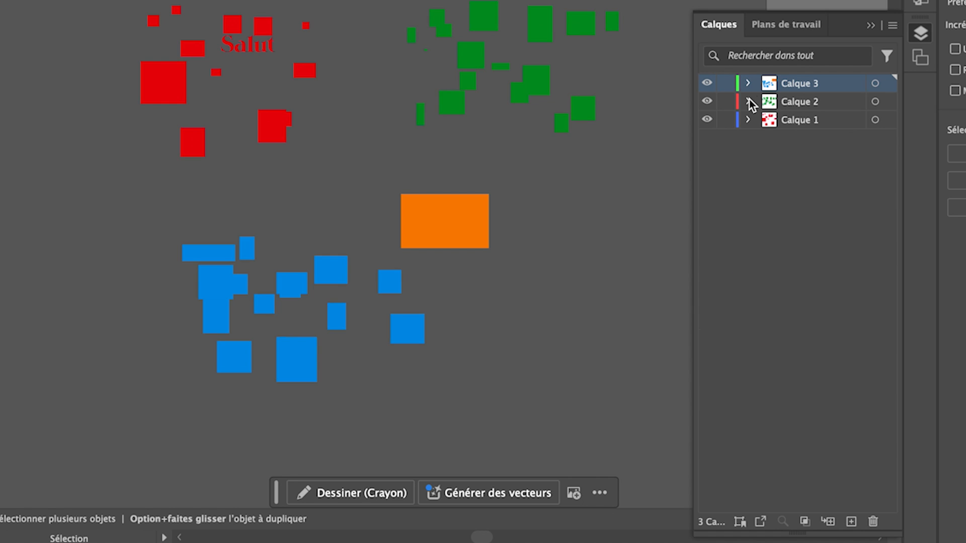
{"action": "left_click", "coordinate": [747, 84]}
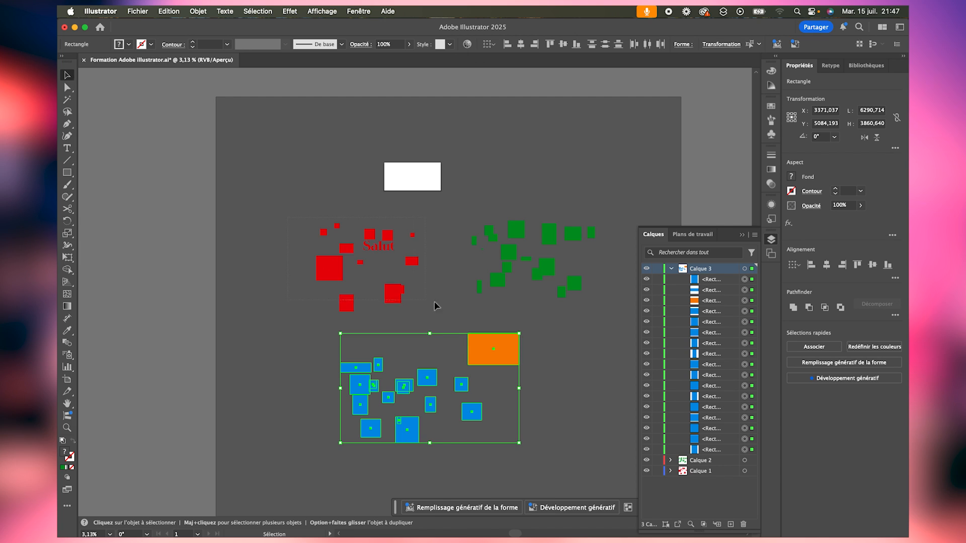
{"action": "left_click", "coordinate": [272, 126]}
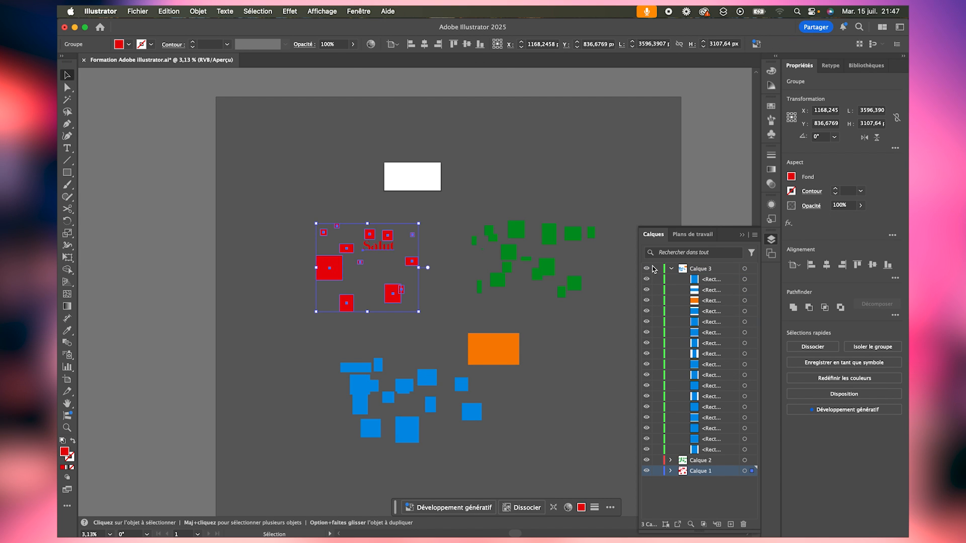
{"action": "left_click", "coordinate": [672, 269]}
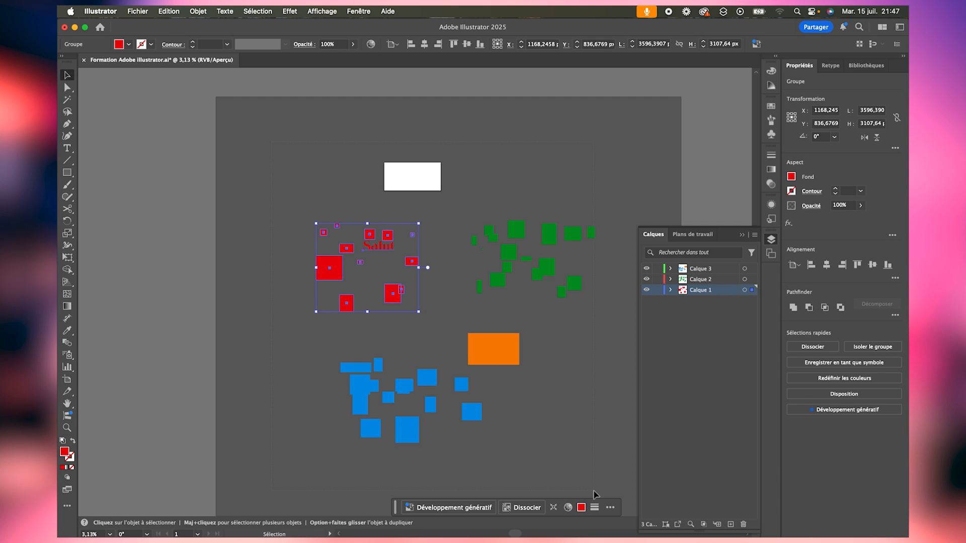
- Delete all the artwork, and extend the Couverture facebook artboard downward into a square
{"action": "key", "text": "super+a"}
{"action": "key", "text": "Delete"}
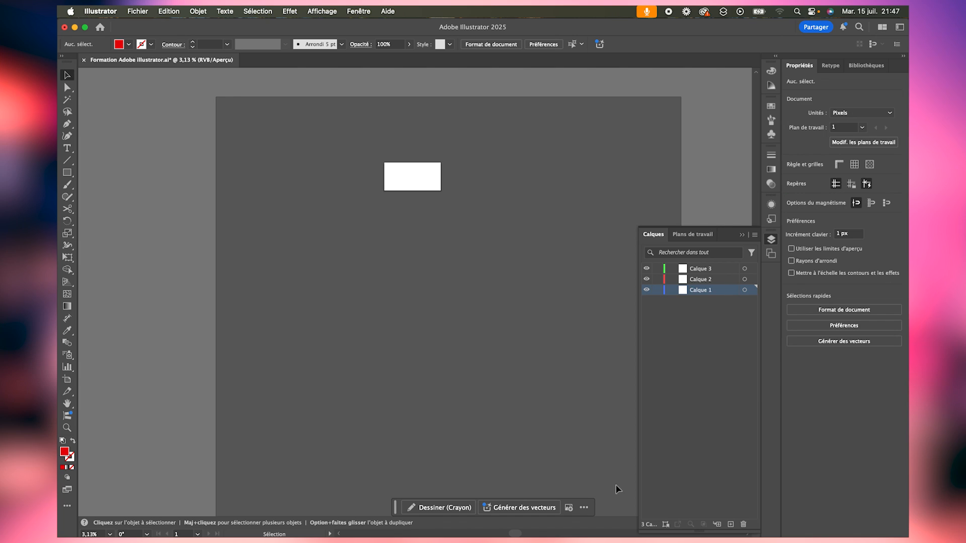
{"action": "left_click", "coordinate": [66, 384]}
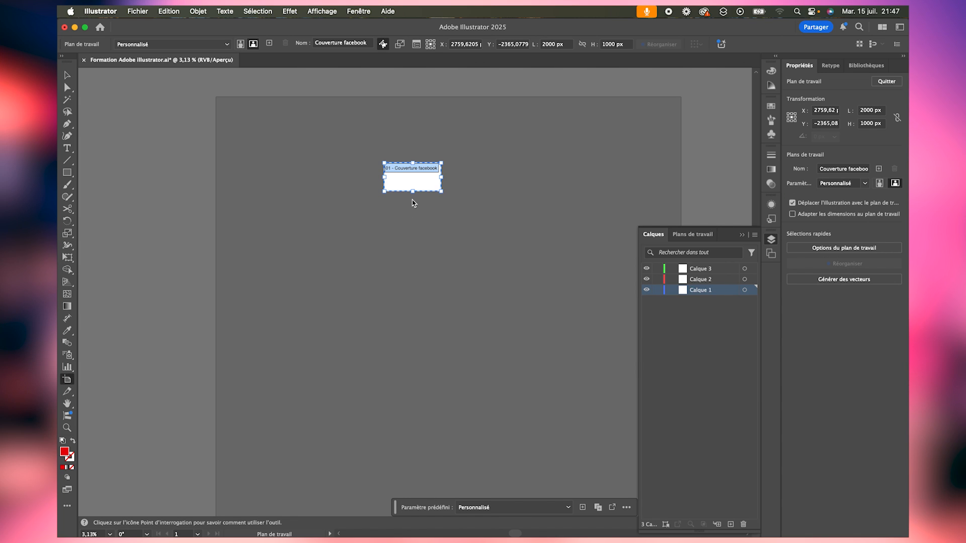
{"action": "left_click_drag", "start_coordinate": [412, 192], "coordinate": [413, 219]}
{"action": "key", "text": "z"}
{"action": "left_click_drag", "start_coordinate": [410, 144], "coordinate": [58, 223]}
- Draw a background rectangle of about 2039 by 2102 px covering the whole artboard, and fill it with yellow
{"action": "left_click", "coordinate": [66, 173]}
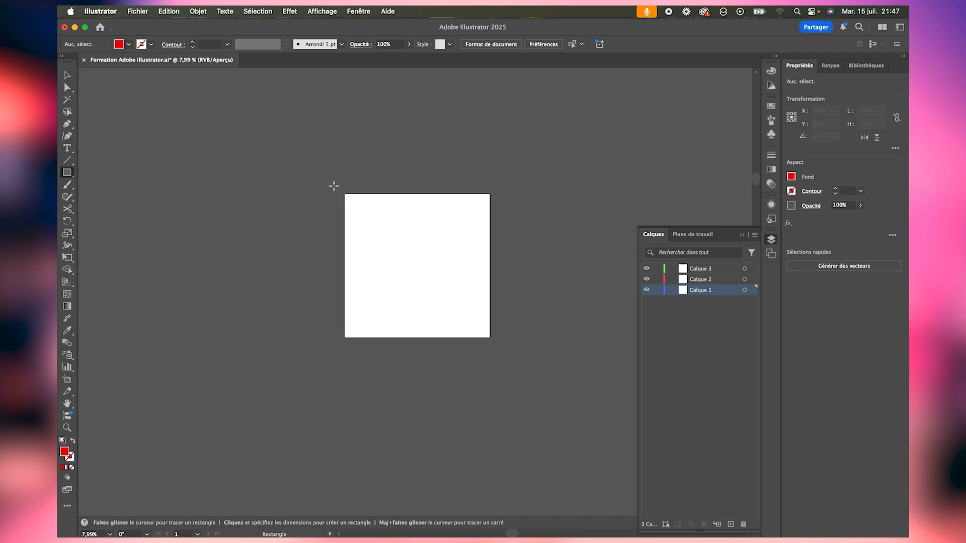
{"action": "left_click_drag", "start_coordinate": [341, 187], "coordinate": [491, 342]}
{"action": "key", "text": "v"}
{"action": "left_click", "coordinate": [128, 45]}
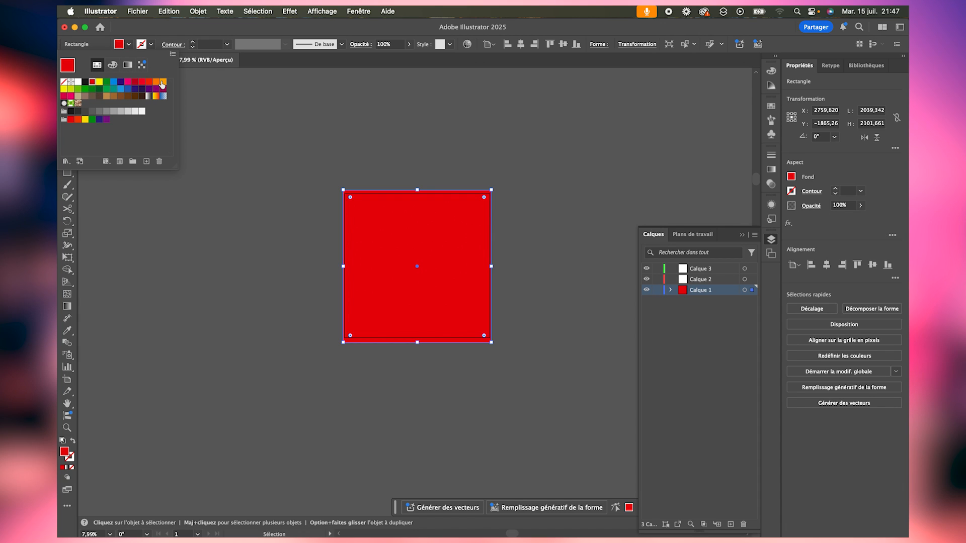
{"action": "left_click", "coordinate": [64, 90]}
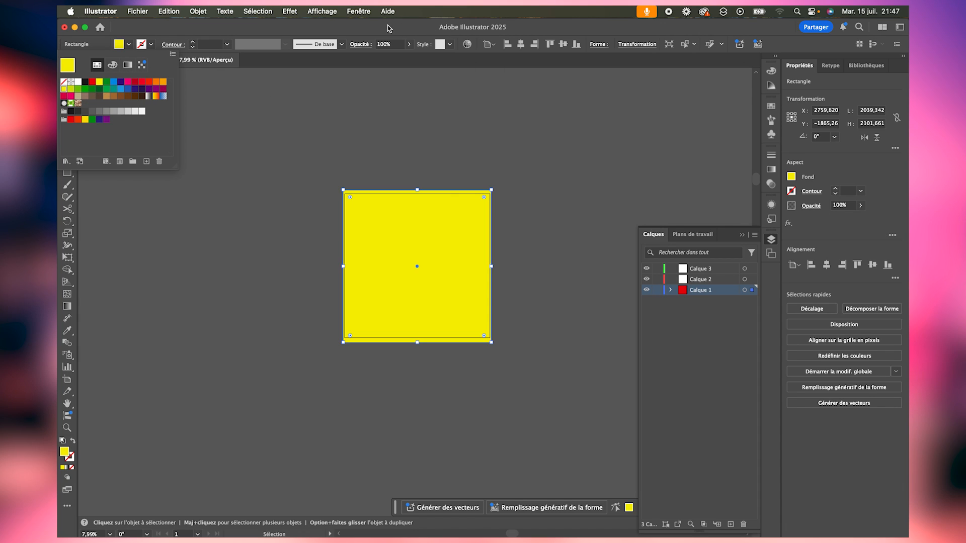
- Draw a button rectangle about 1396 by 335 px on the lower part of the yellow square, filled black with fully rounded ends
{"action": "key", "text": "m"}
{"action": "left_click_drag", "start_coordinate": [367, 285], "coordinate": [469, 309]}
{"action": "left_click", "coordinate": [128, 44]}
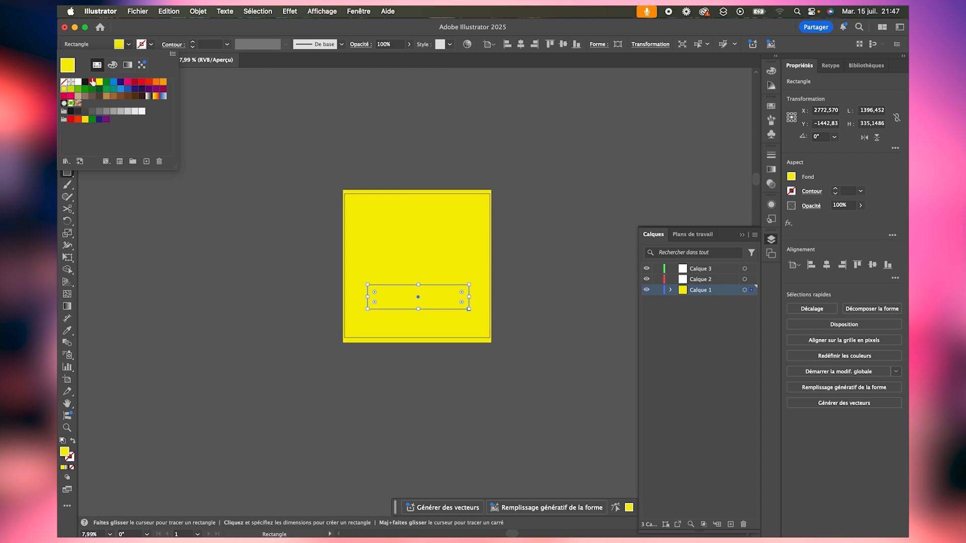
{"action": "left_click", "coordinate": [85, 82]}
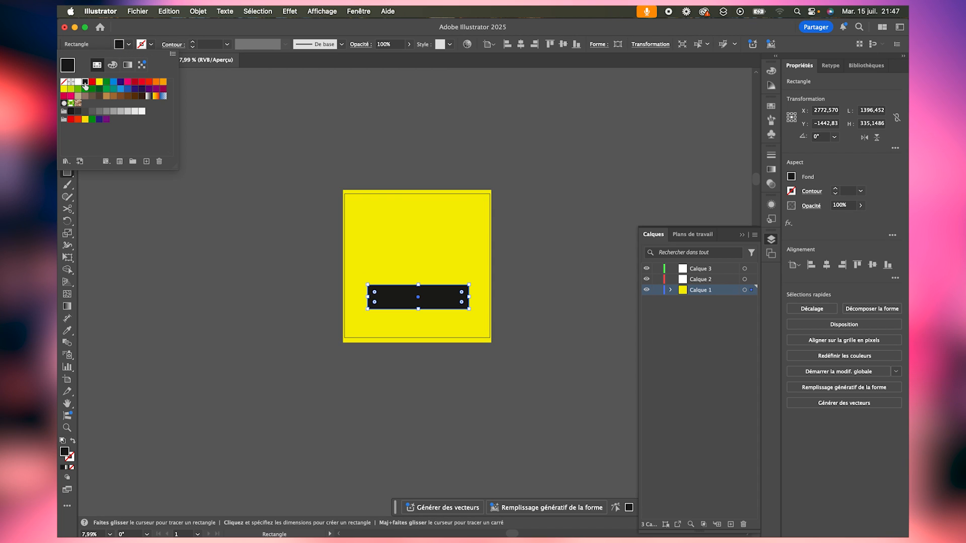
{"action": "left_click", "coordinate": [376, 292]}
{"action": "left_click_drag", "start_coordinate": [375, 292], "coordinate": [446, 282]}
{"action": "key", "text": "v"}
{"action": "left_click", "coordinate": [530, 286]}
- Add the yellow bold text "Achetez maintenant" centred on the black button
{"action": "key", "text": "z"}
{"action": "key", "text": "t"}
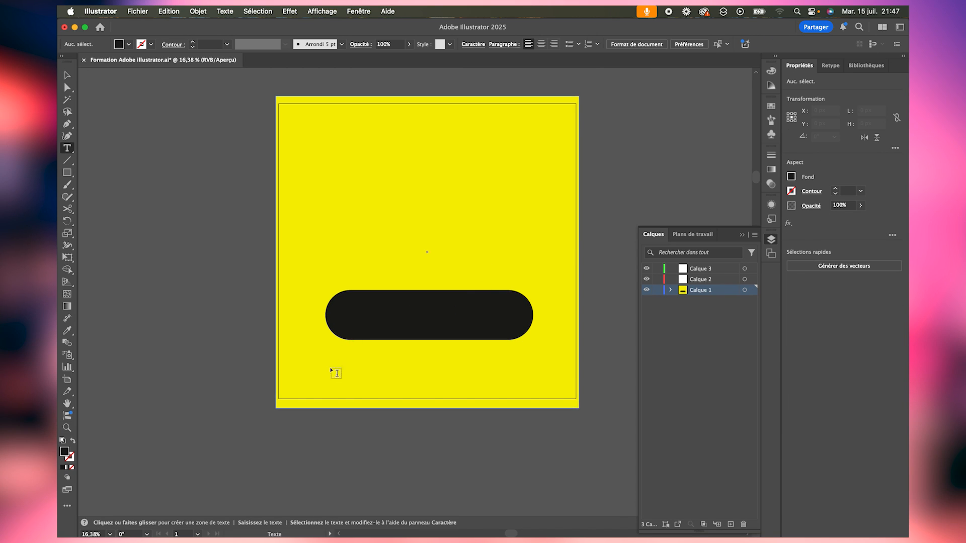
{"action": "left_click", "coordinate": [221, 420]}
{"action": "type", "text": "Achetez maintenant"}
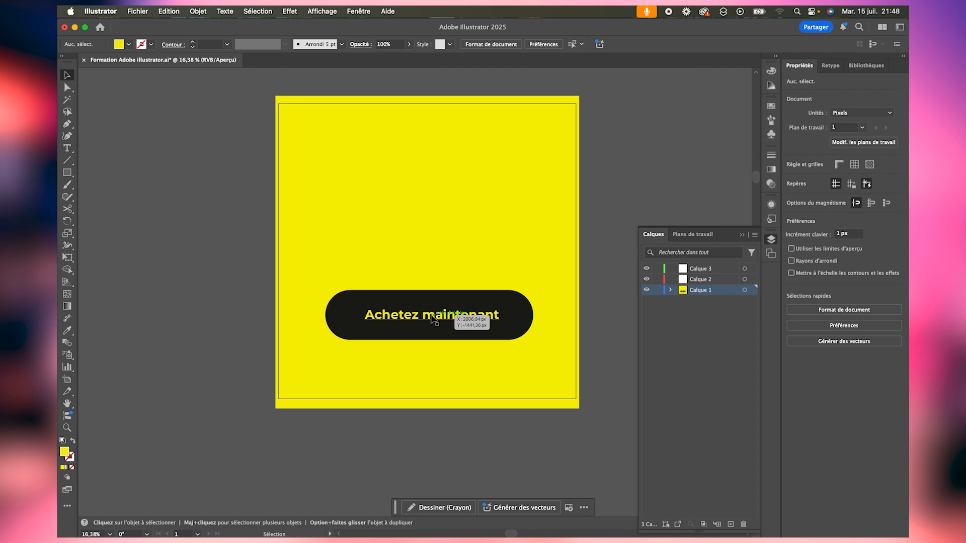
- Duplicate the button text outside the artboard, reword it as "Besoin d'une formation?" on two lines, and sample the button's black for it
{"action": "left_click_drag", "start_coordinate": [436, 317], "coordinate": [184, 179]}
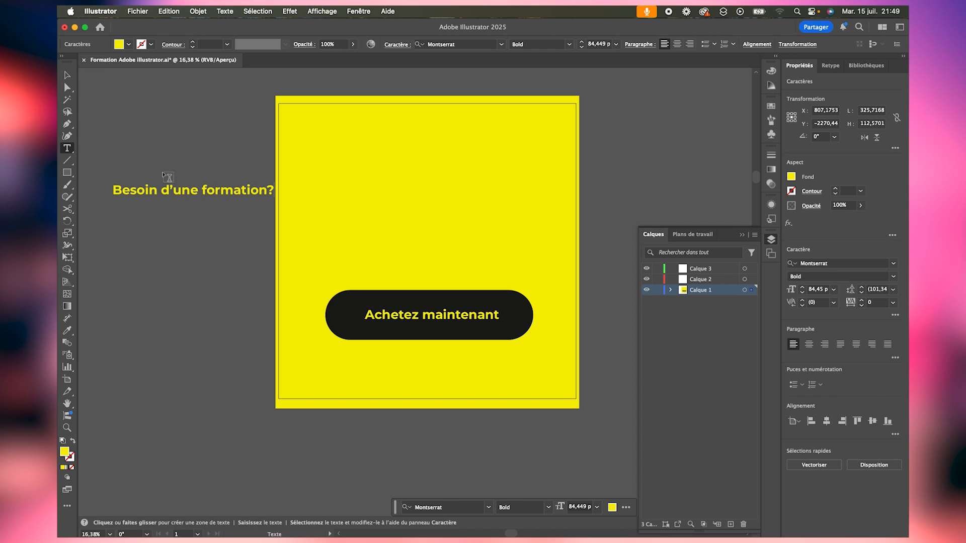
{"action": "left_click", "coordinate": [203, 189]}
{"action": "key", "text": "Return"}
{"action": "key", "text": "Escape"}
{"action": "key", "text": "i"}
{"action": "left_click", "coordinate": [352, 330]}
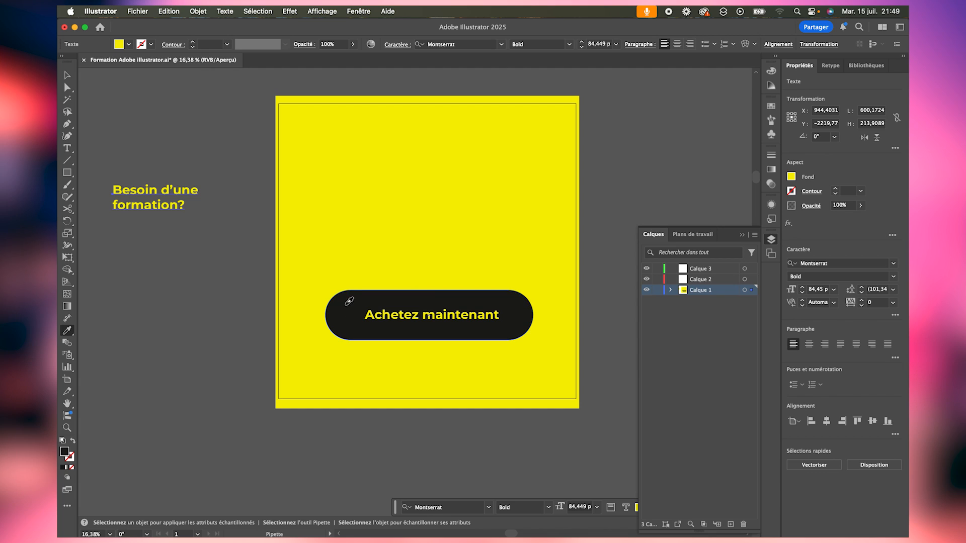
- Move the "Besoin d'une formation?" heading onto the upper part of the yellow square and enlarge it to the button's width
{"action": "key", "text": "v"}
{"action": "left_click_drag", "start_coordinate": [202, 200], "coordinate": [364, 229]}
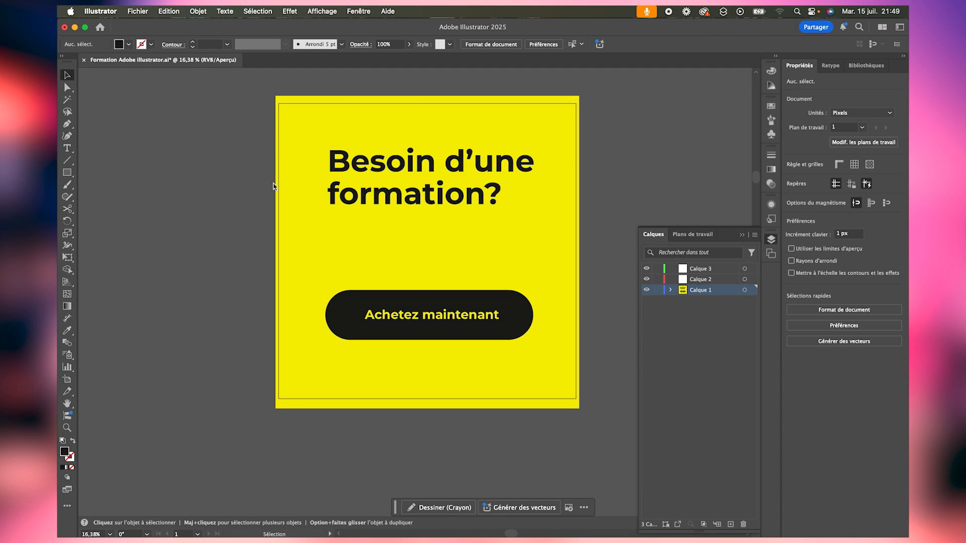
{"action": "left_click_drag", "start_coordinate": [385, 170], "coordinate": [385, 237]}
{"action": "key", "text": "Delete"}
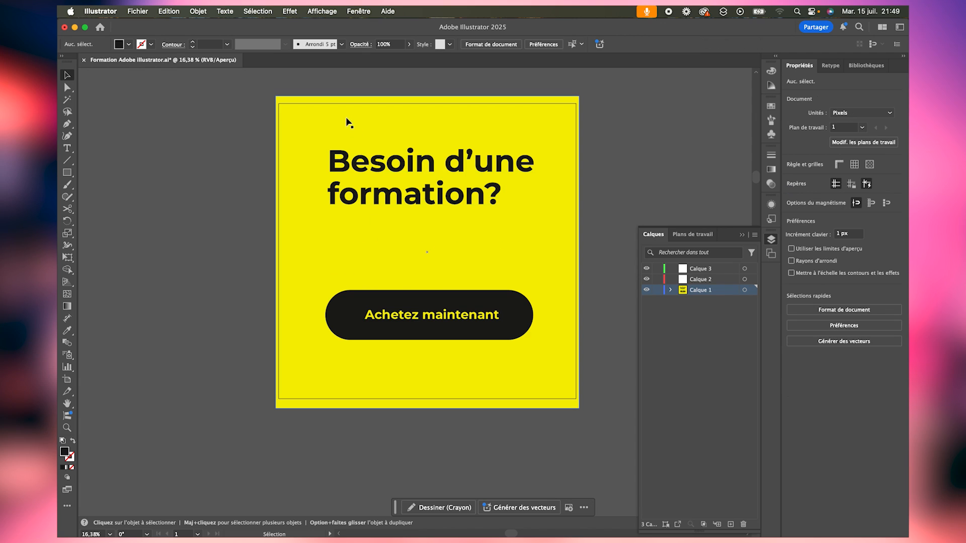
- Place a five-line Lorem ipsum paragraph in thin black text under the heading, above a smaller button aligned to the same left edge
{"action": "key", "text": "t"}
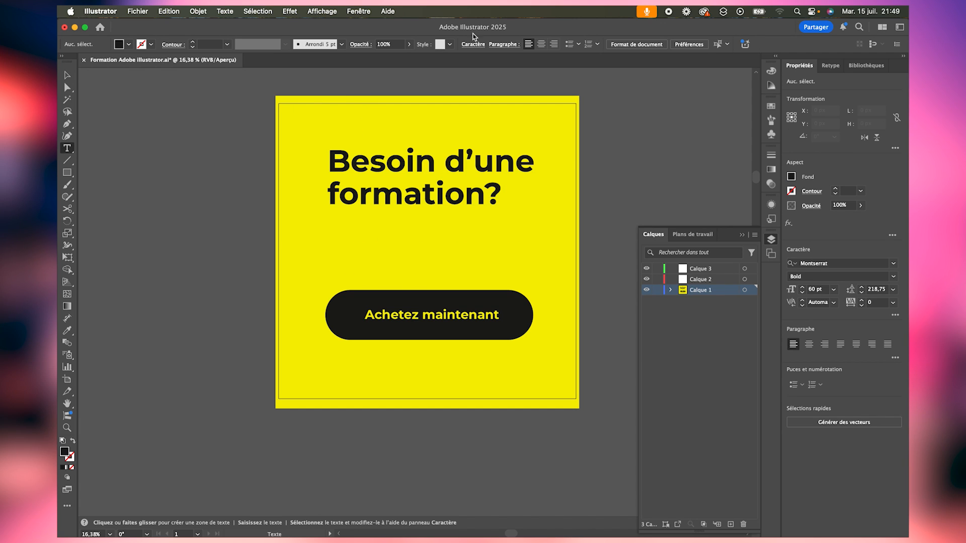
{"action": "left_click_drag", "start_coordinate": [122, 172], "coordinate": [551, 463]}
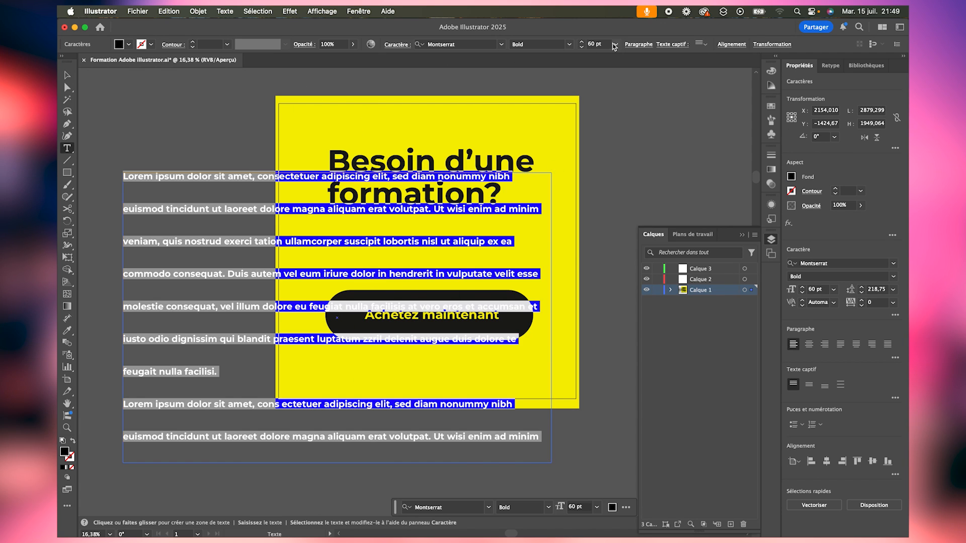
{"action": "left_click", "coordinate": [67, 75]}
{"action": "left_click_drag", "start_coordinate": [168, 189], "coordinate": [376, 241]}
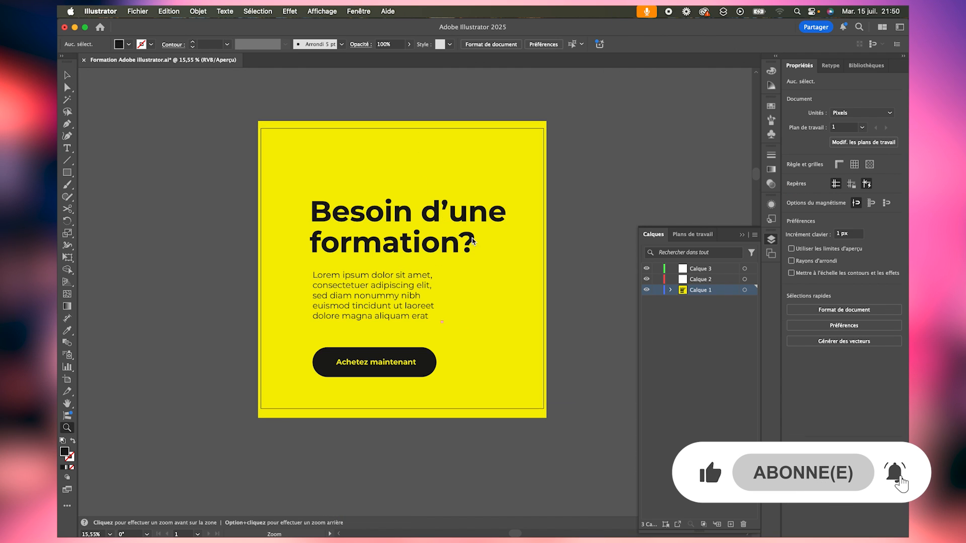
- Hide Calque 1 and show it again to check that it holds the whole design
{"action": "left_click", "coordinate": [328, 236], "text": "alt"}
{"action": "left_click_drag", "start_coordinate": [329, 236], "coordinate": [395, 288]}
{"action": "key", "text": "space"}
{"action": "left_click_drag", "start_coordinate": [453, 304], "coordinate": [338, 285]}
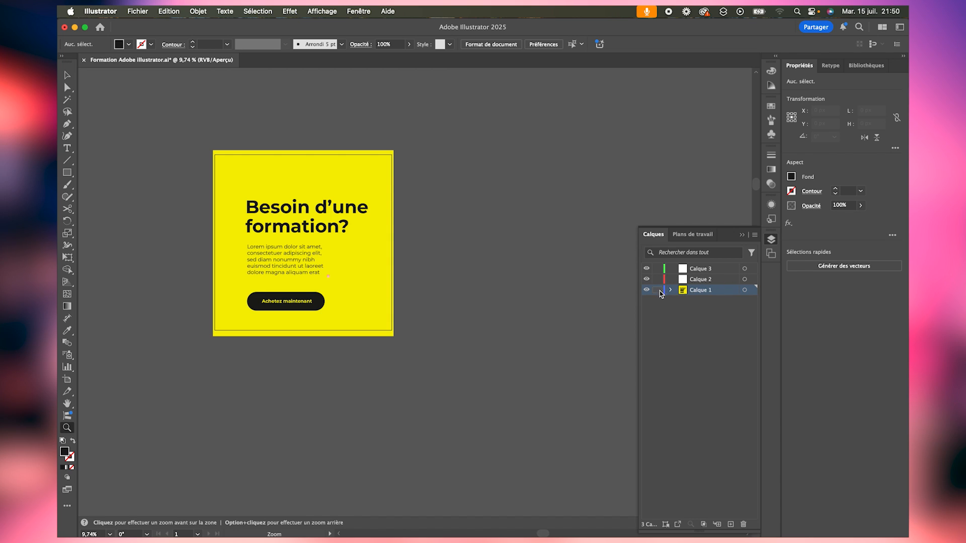
{"action": "left_click", "coordinate": [646, 289]}
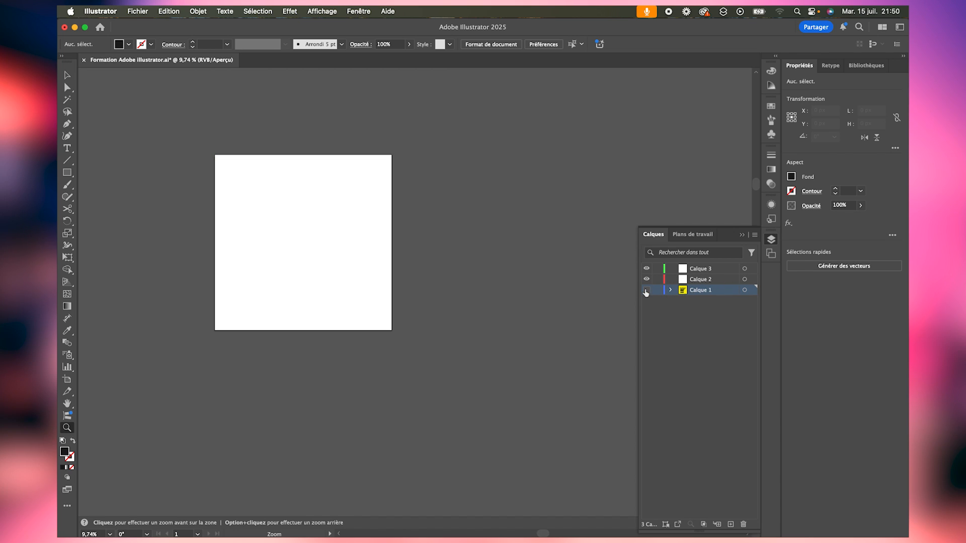
{"action": "left_click", "coordinate": [646, 290]}
- Delete the empty layers Calque 3 and Calque 2
{"action": "left_click", "coordinate": [716, 271]}
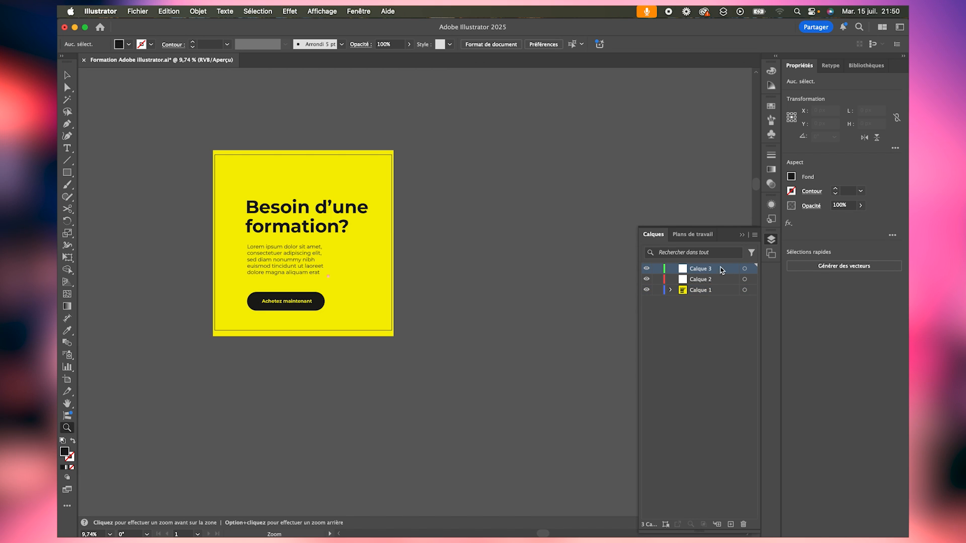
{"action": "left_click", "coordinate": [719, 280], "text": "shift"}
{"action": "left_click", "coordinate": [744, 524]}
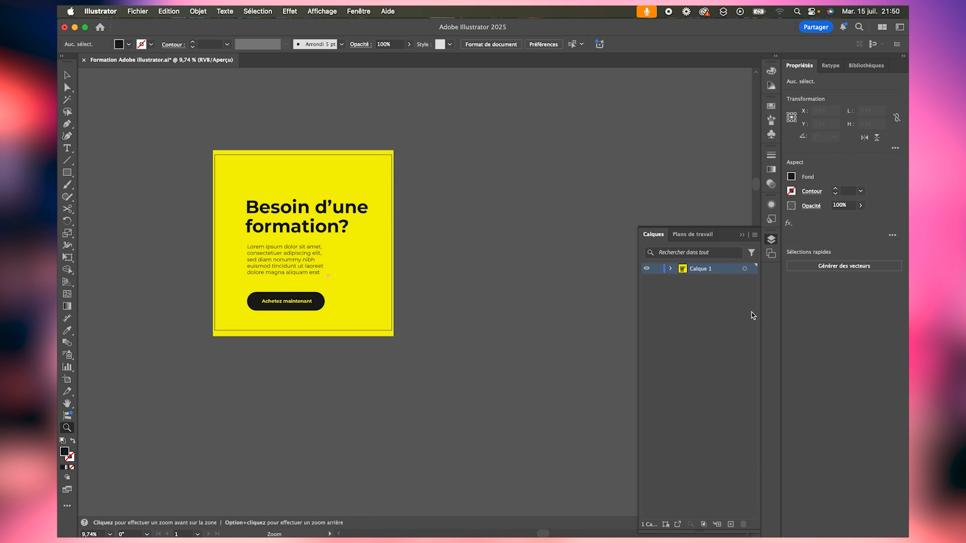
- Expand Calque 1 in the layer list and examine the text and rectangle objects it contains
{"action": "left_click", "coordinate": [246, 232]}
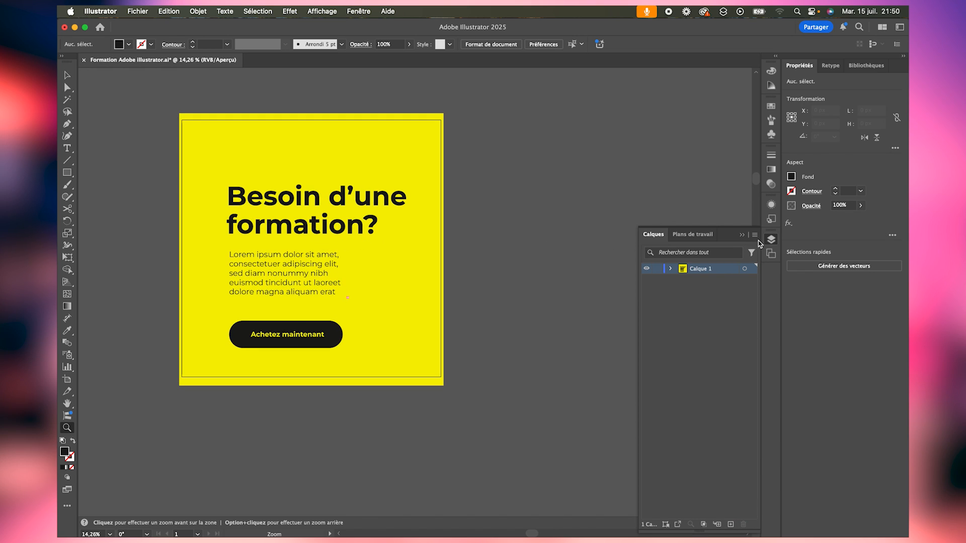
{"action": "left_click", "coordinate": [671, 269]}
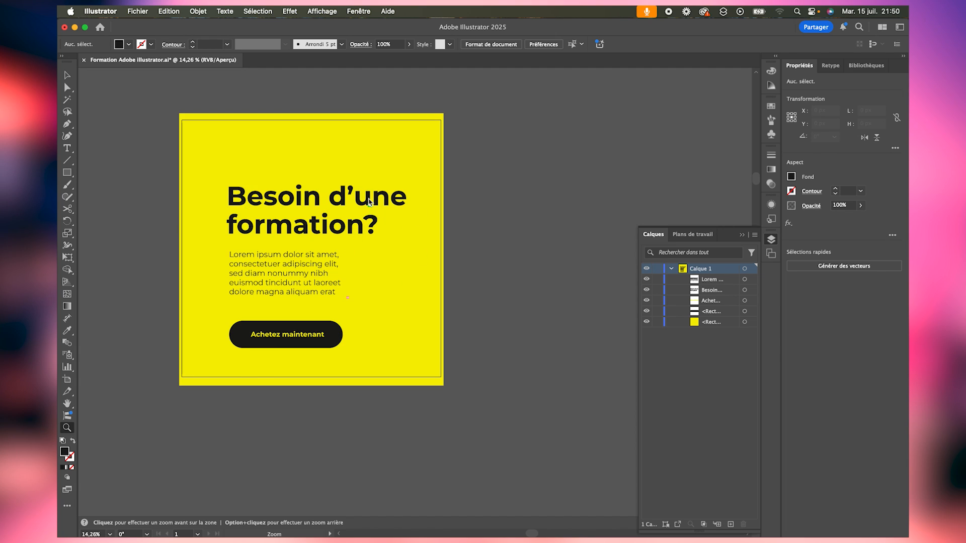
{"action": "left_click", "coordinate": [329, 245], "text": "alt"}
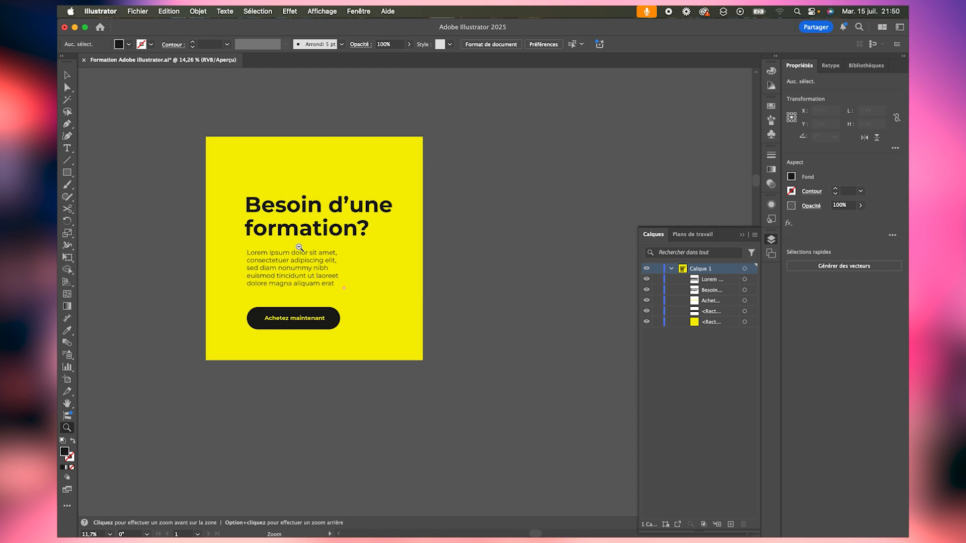
- Duplicate the Couverture facebook artboard with its design beside the original, and check the contents of Calque 1
{"action": "left_click", "coordinate": [670, 269]}
{"action": "scroll", "coordinate": [161, 173], "scroll_direction": "right", "scroll_amount": 5}
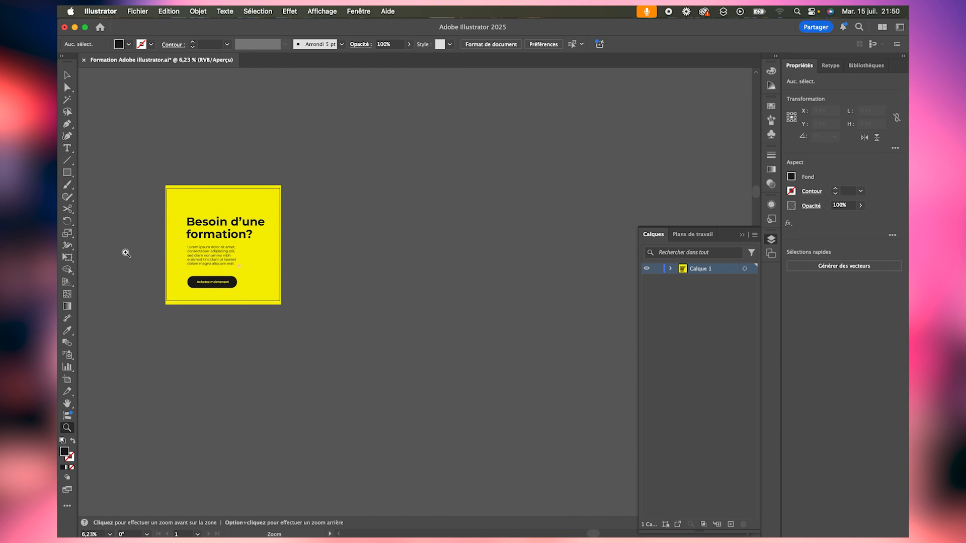
{"action": "left_click", "coordinate": [68, 380]}
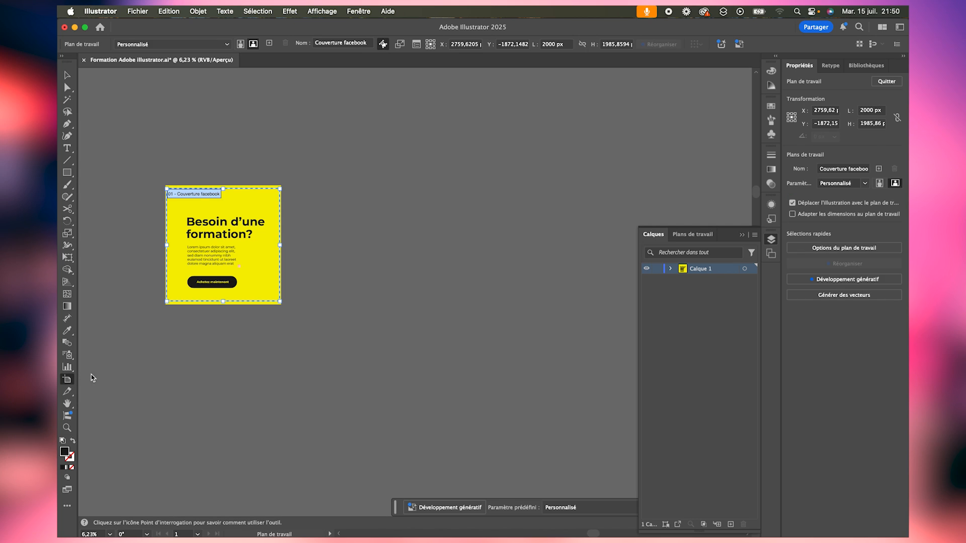
{"action": "left_click_drag", "start_coordinate": [243, 261], "coordinate": [421, 264]}
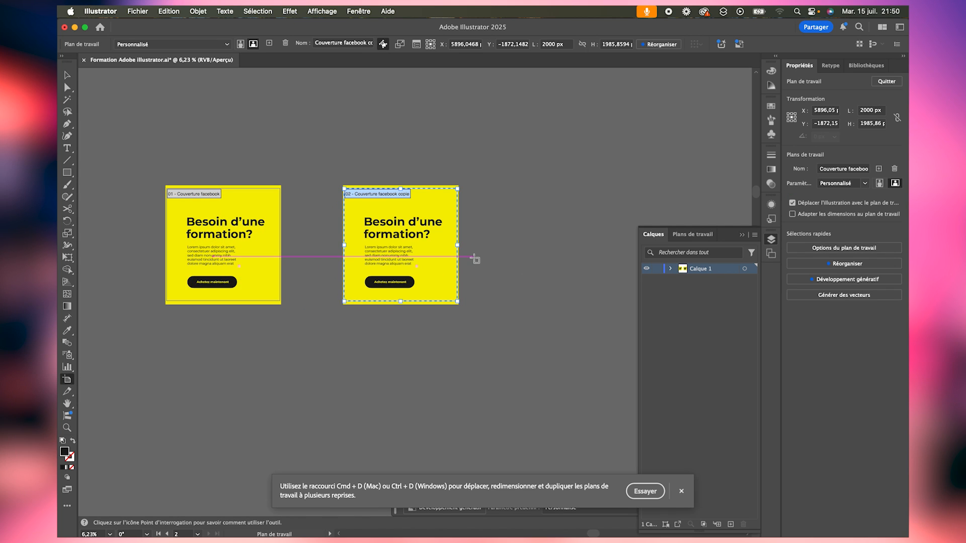
{"action": "left_click", "coordinate": [670, 268]}
{"action": "left_click", "coordinate": [671, 270]}
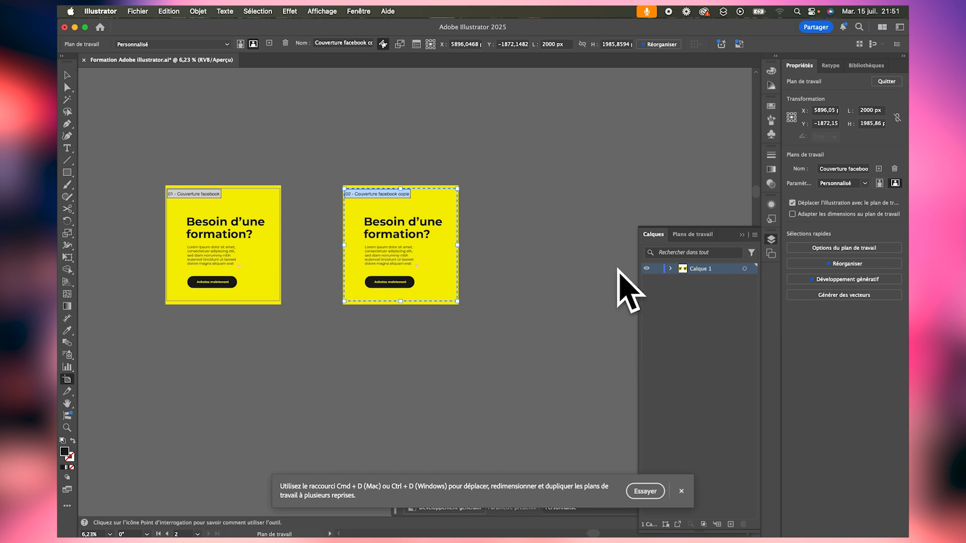
- Leave artboard editing and cut all the objects of the duplicated design from the second artboard
{"action": "key", "text": "Escape"}
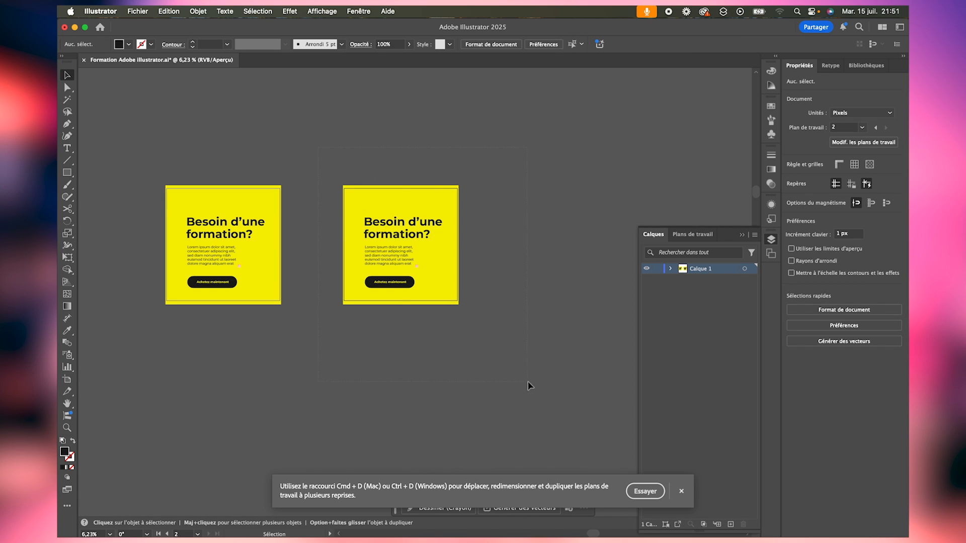
{"action": "left_click_drag", "start_coordinate": [527, 382], "coordinate": [529, 382]}
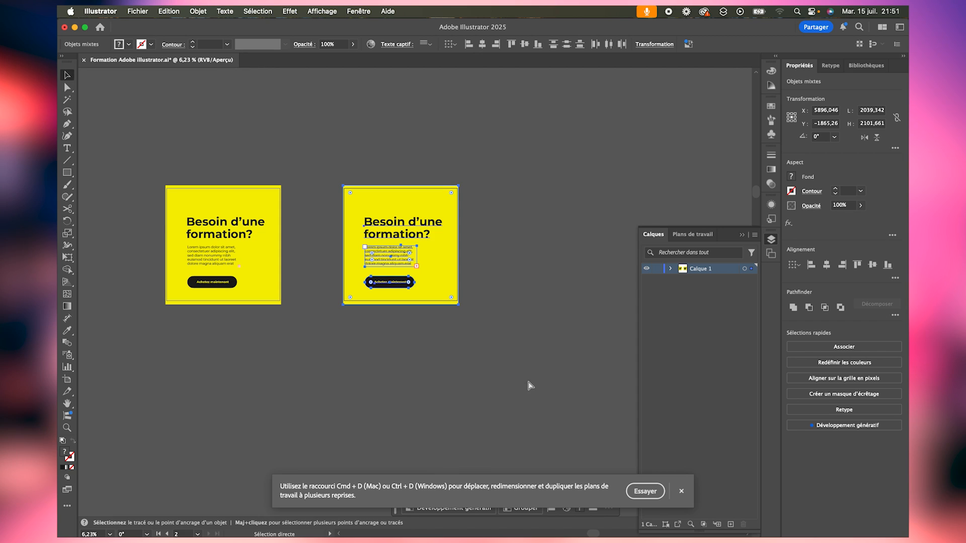
{"action": "key", "text": "Delete"}
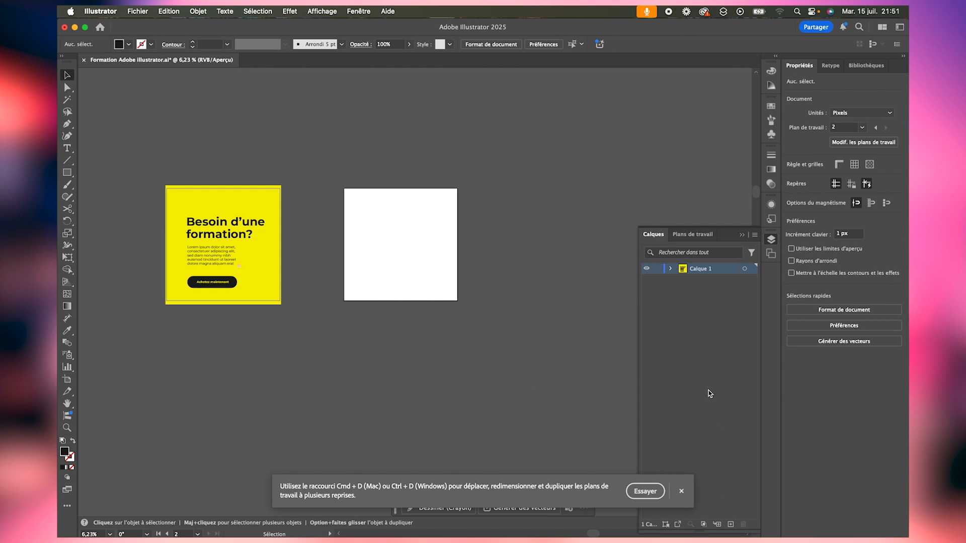
- Create a new layer above Calque 1 and name it visuel 2
{"action": "left_click", "coordinate": [731, 524]}
{"action": "double_click", "coordinate": [698, 270]}
{"action": "type", "text": "Visuel 2"}
{"action": "key", "text": "Return"}
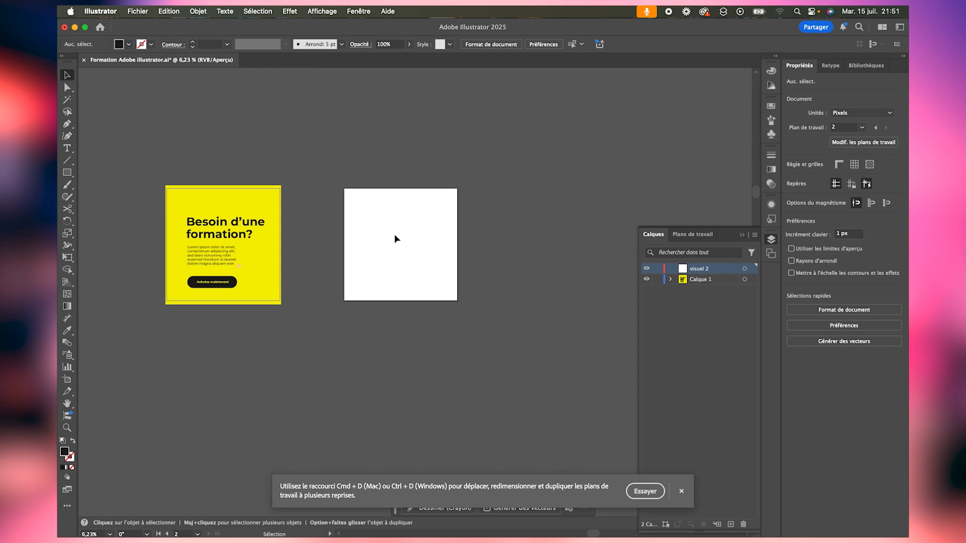
- Paste the cut design in place on the second artboard, inside the visuel 2 layer
{"action": "left_click", "coordinate": [684, 271]}
{"action": "key", "text": "super+shift+v"}
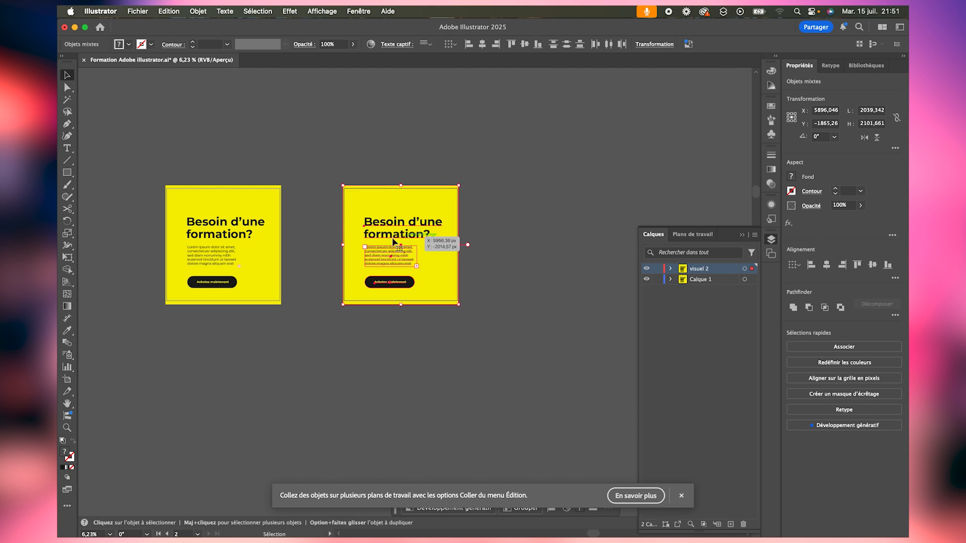
{"action": "left_click", "coordinate": [554, 279]}
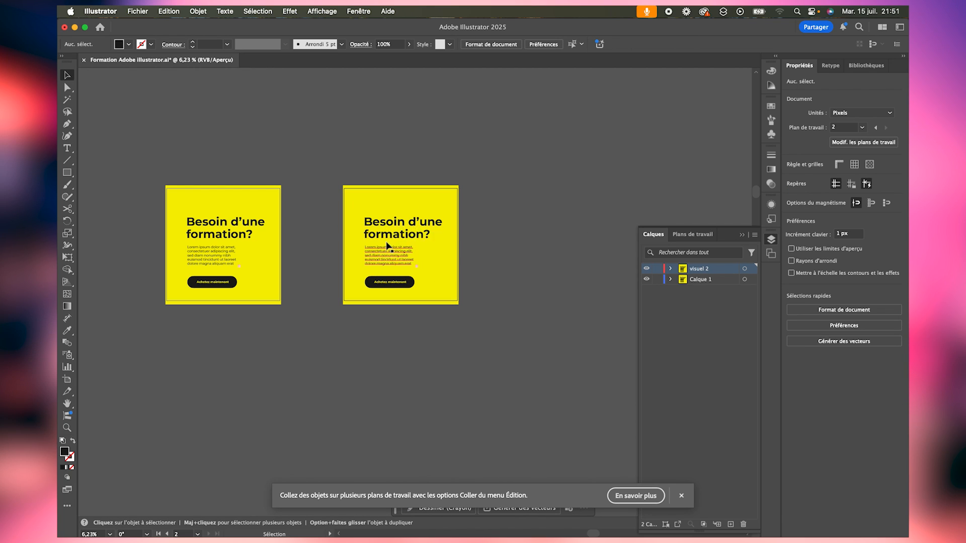
- Hide and show Calque 1 and visuel 2 in turn, and expand visuel 2 to examine its objects
{"action": "left_click", "coordinate": [647, 280]}
{"action": "left_click", "coordinate": [647, 279]}
{"action": "left_click", "coordinate": [647, 269]}
{"action": "left_click", "coordinate": [647, 269]}
{"action": "left_click", "coordinate": [670, 270]}
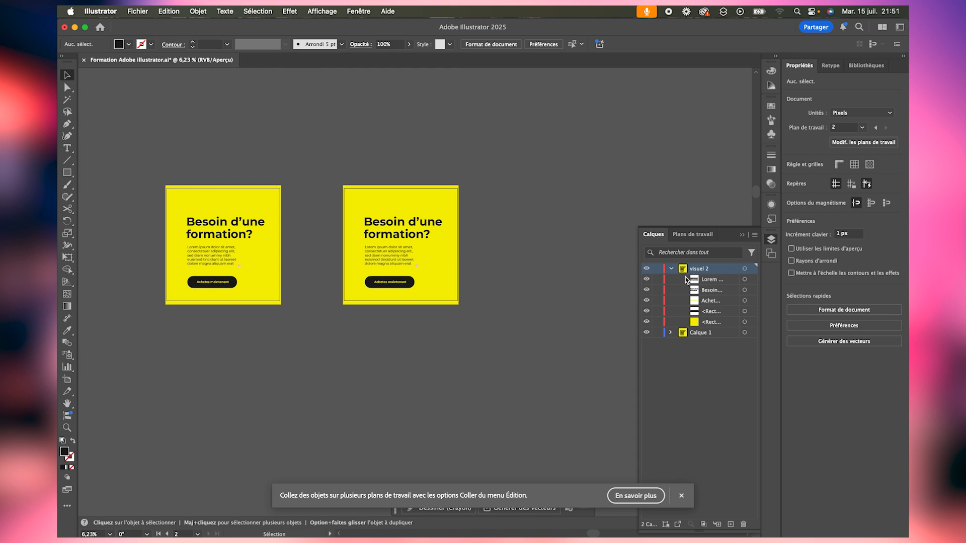
- Fill the background rectangle of the second artboard's design with the green swatch
{"action": "left_click", "coordinate": [741, 234]}
{"action": "left_click", "coordinate": [431, 201]}
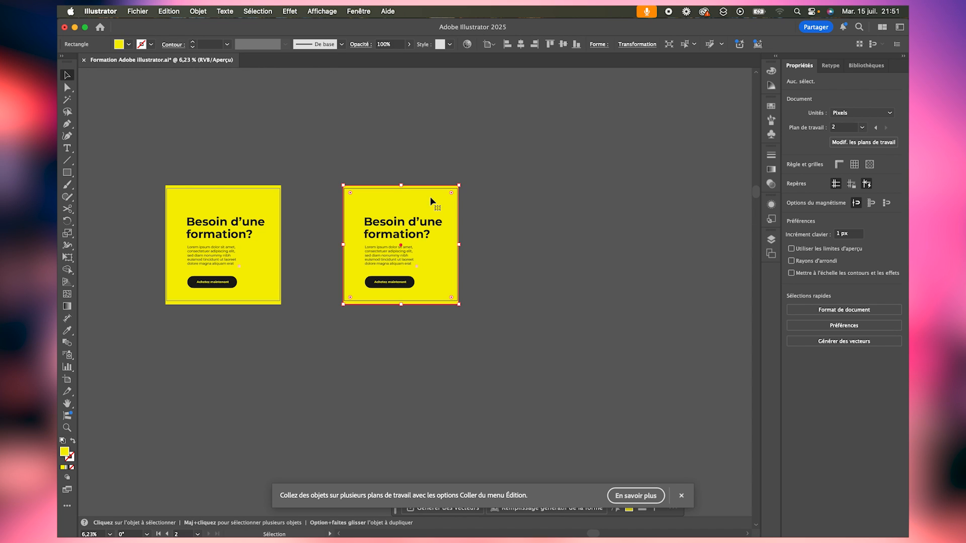
{"action": "left_click", "coordinate": [129, 46]}
{"action": "left_click", "coordinate": [106, 85]}
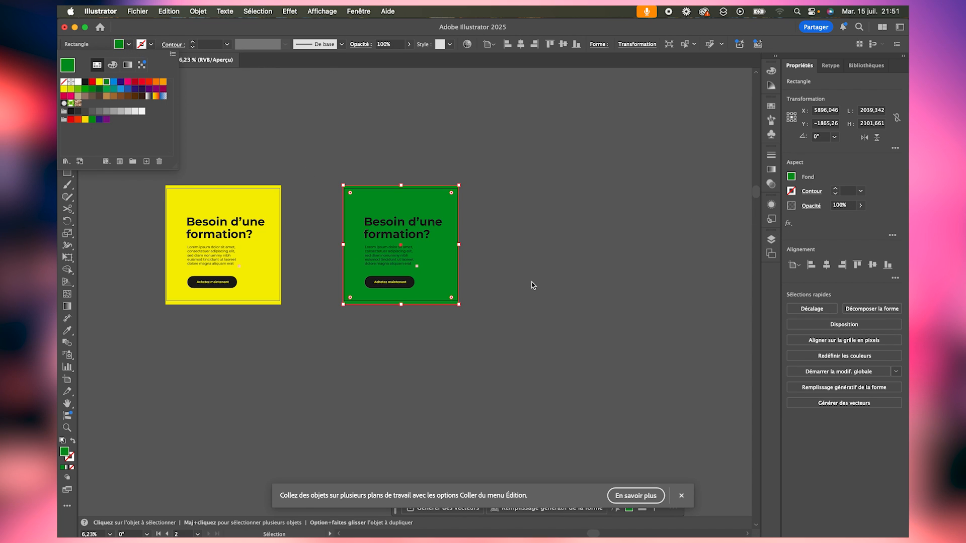
{"action": "left_click", "coordinate": [524, 258]}
{"action": "left_click", "coordinate": [541, 267]}
- Zoom in on both visuals and display the layer list to compare them with their separate layers
{"action": "key", "text": "z"}
{"action": "left_click_drag", "start_coordinate": [291, 235], "coordinate": [333, 244]}
{"action": "left_click_drag", "start_coordinate": [432, 306], "coordinate": [527, 298]}
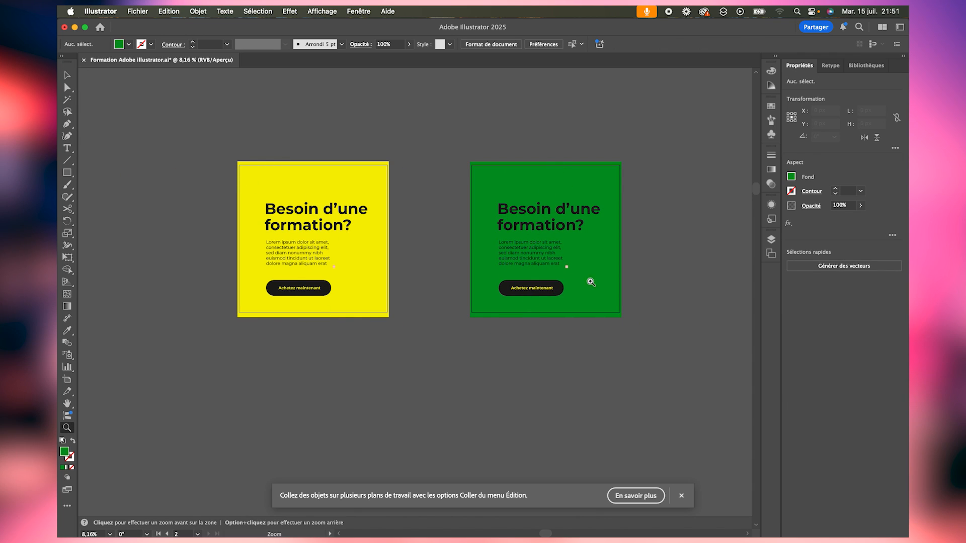
{"action": "left_click", "coordinate": [771, 239]}
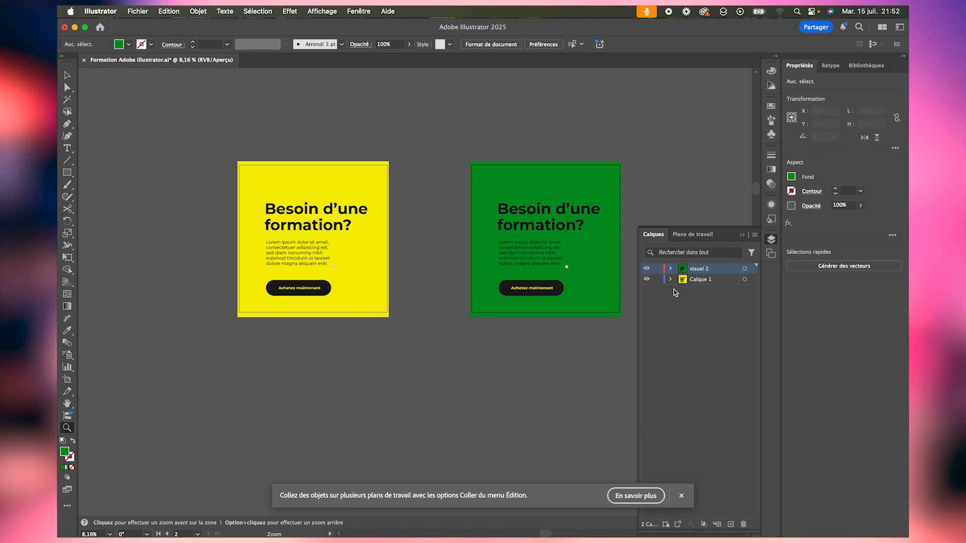
{"action": "left_click_drag", "start_coordinate": [594, 172], "coordinate": [623, 182]}
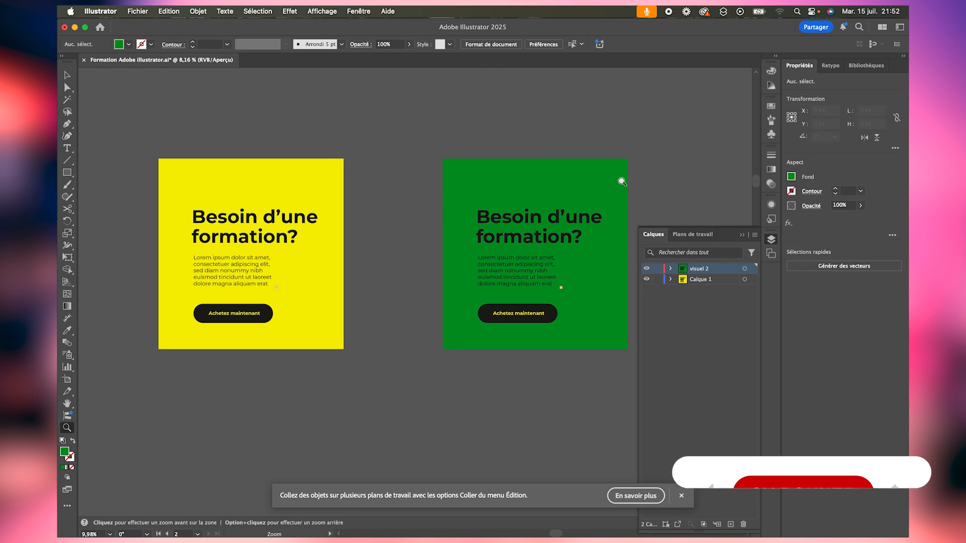